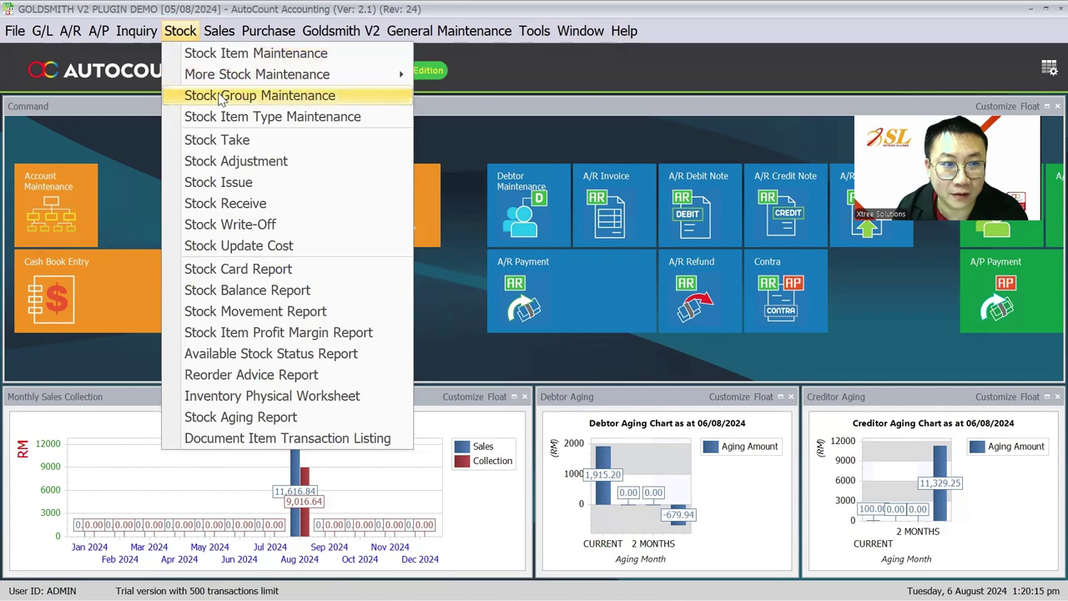
Open Stock Group Maintenance and examine the stock groups and their sales codes, from 750 through OLD GOLD
{"action": "left_click", "coordinate": [221, 100]}
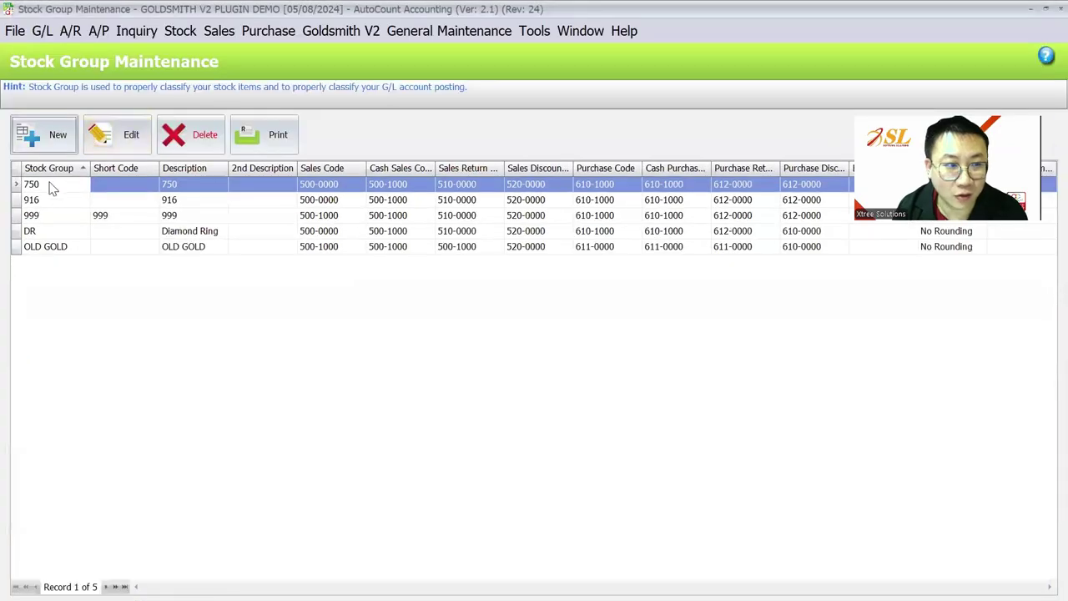
{"action": "left_click", "coordinate": [48, 203]}
{"action": "left_click", "coordinate": [49, 219]}
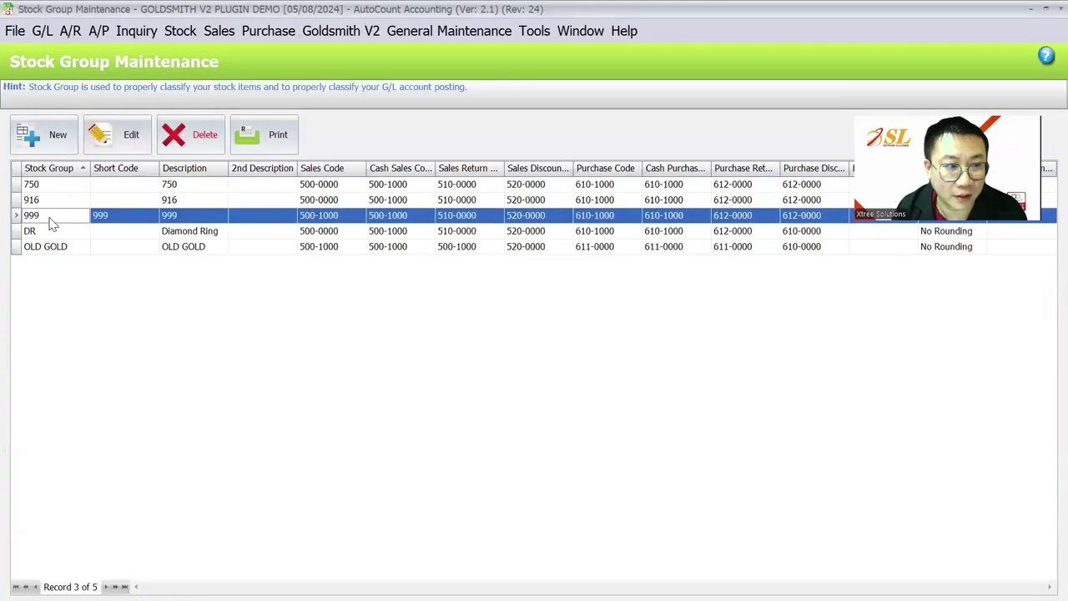
{"action": "left_click", "coordinate": [341, 185]}
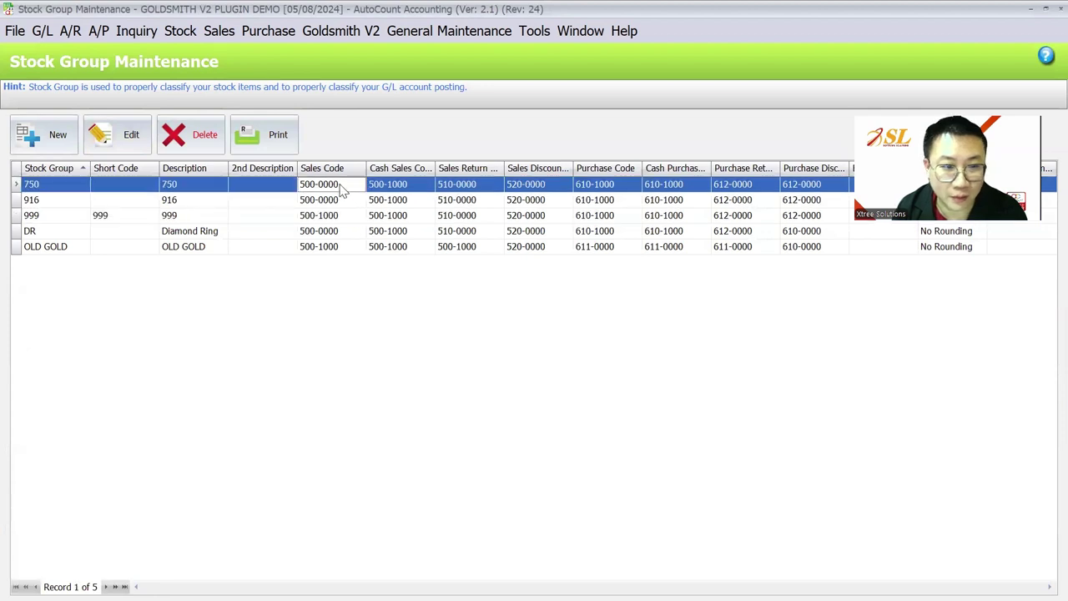
{"action": "left_click", "coordinate": [341, 202]}
{"action": "left_click", "coordinate": [330, 217]}
{"action": "left_click", "coordinate": [325, 248]}
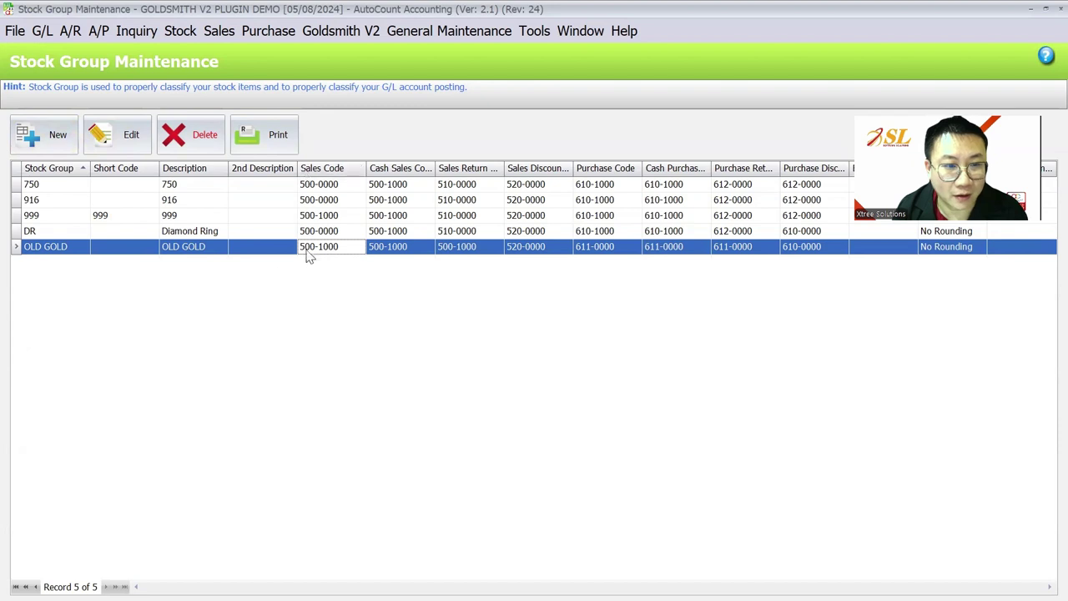
{"action": "left_click", "coordinate": [48, 250]}
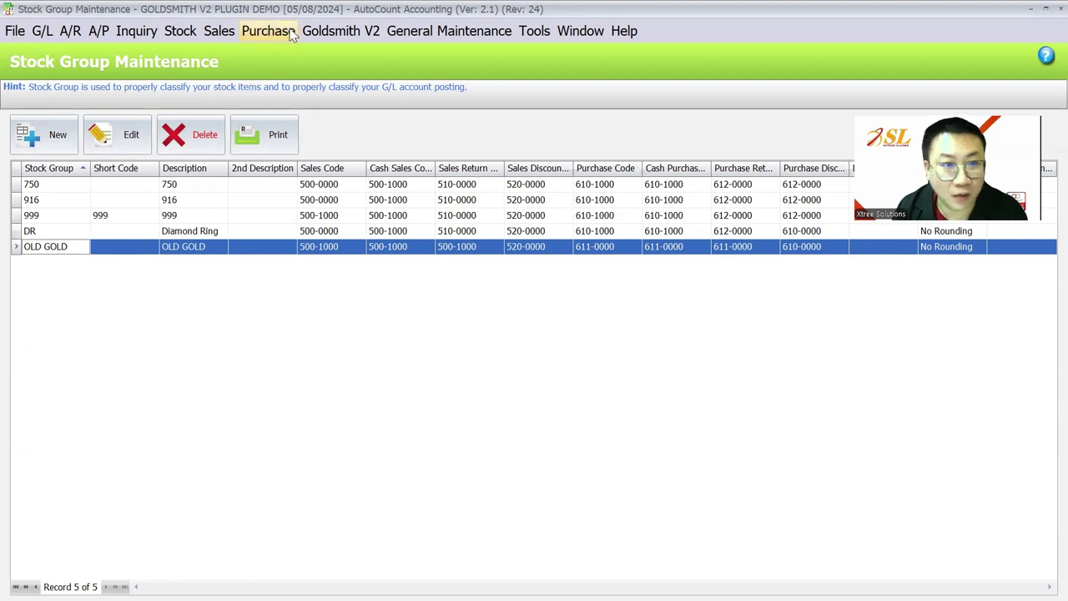
Open the item type 吊牌 in Item Type Maintenance, view its assigned image and close the record
{"action": "left_click", "coordinate": [185, 32]}
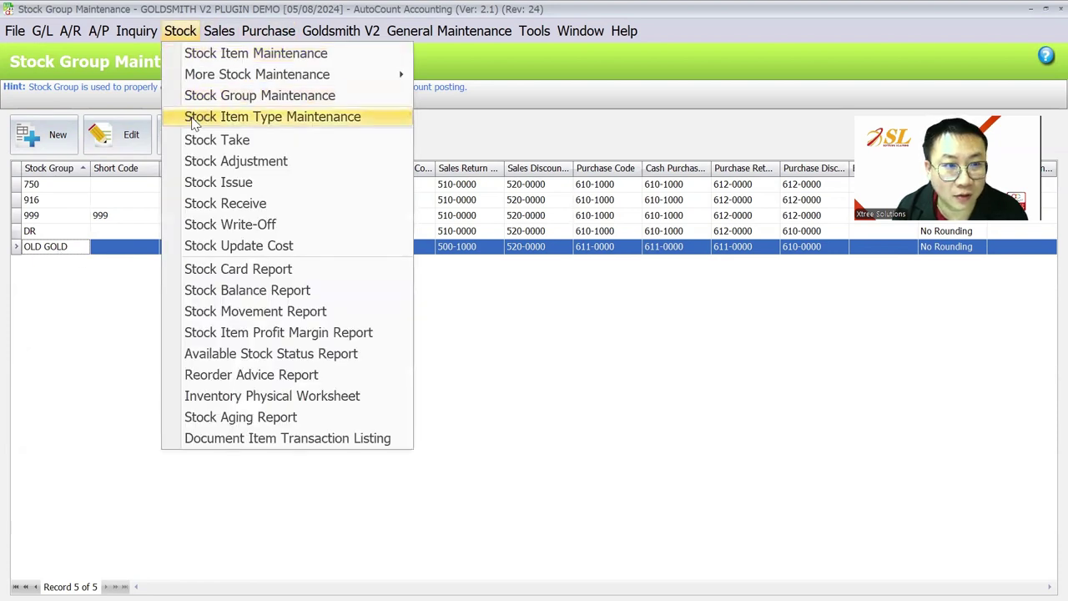
{"action": "left_click", "coordinate": [191, 119]}
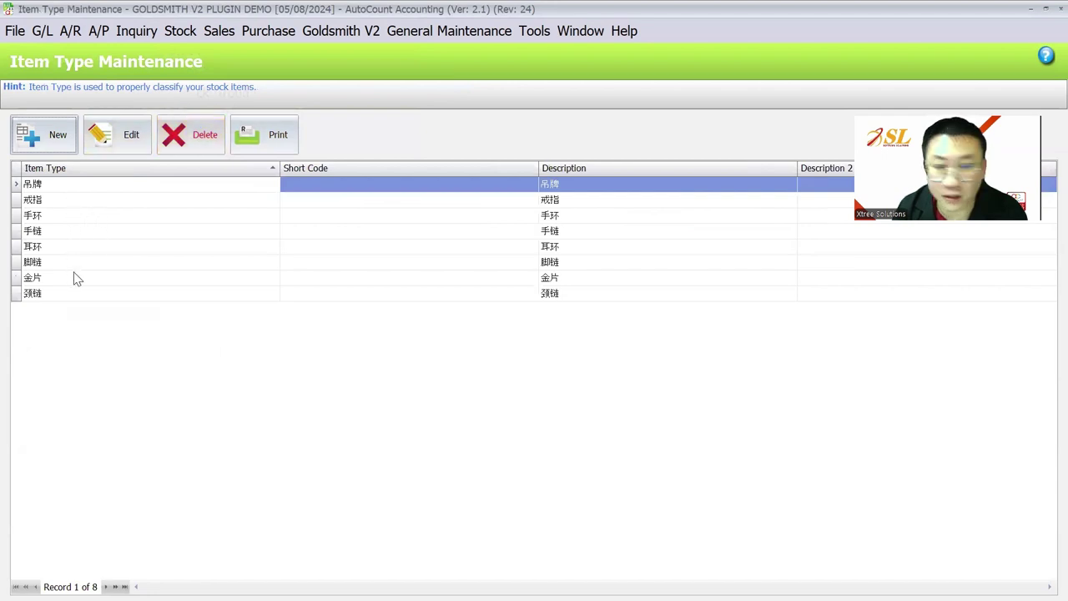
{"action": "left_click", "coordinate": [107, 136]}
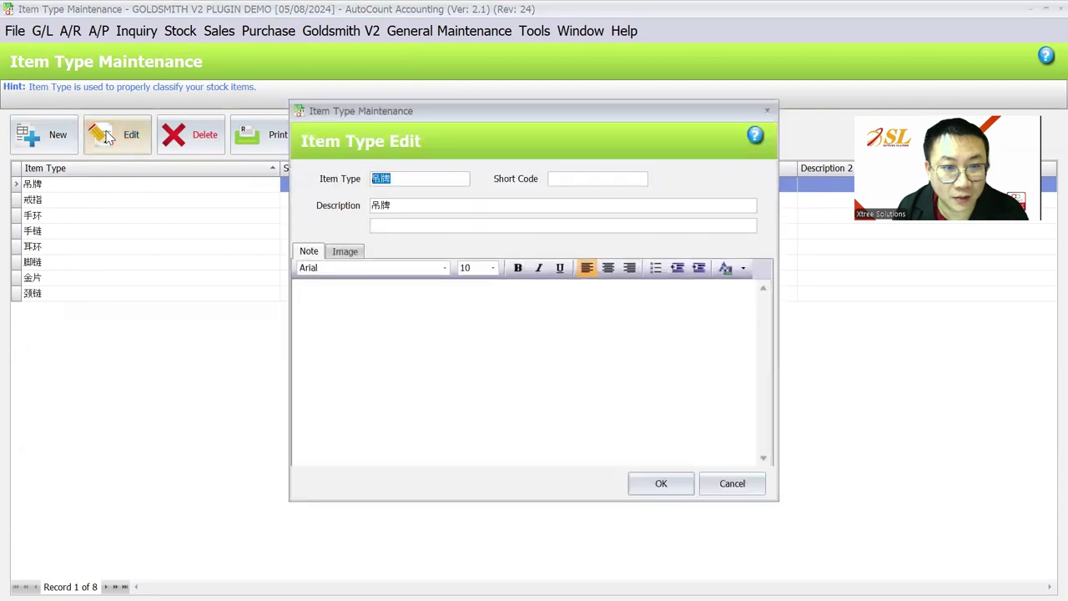
{"action": "left_click", "coordinate": [345, 252]}
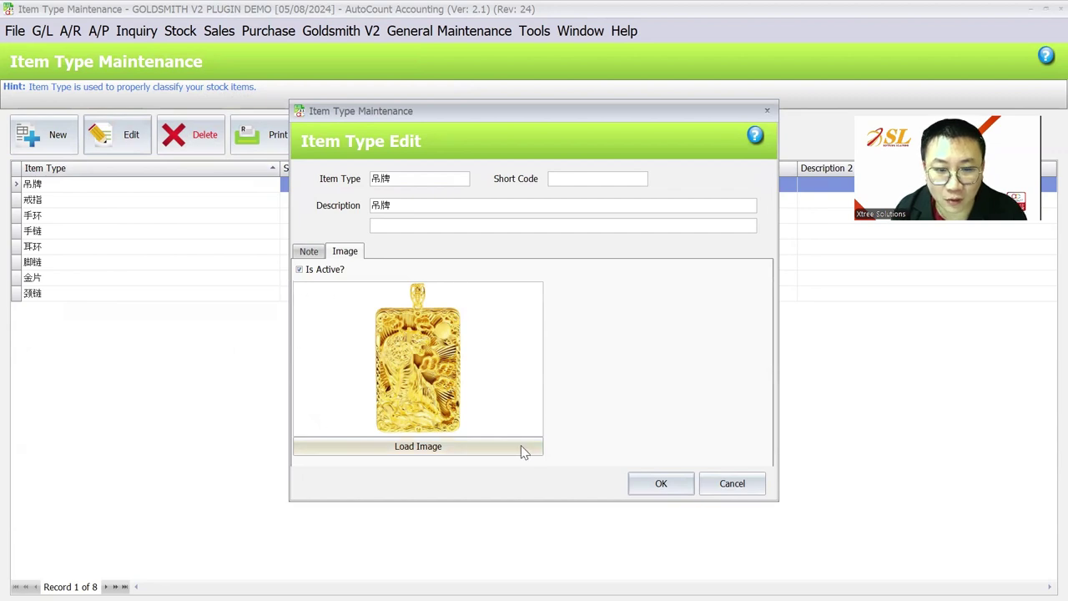
{"action": "left_click", "coordinate": [661, 483]}
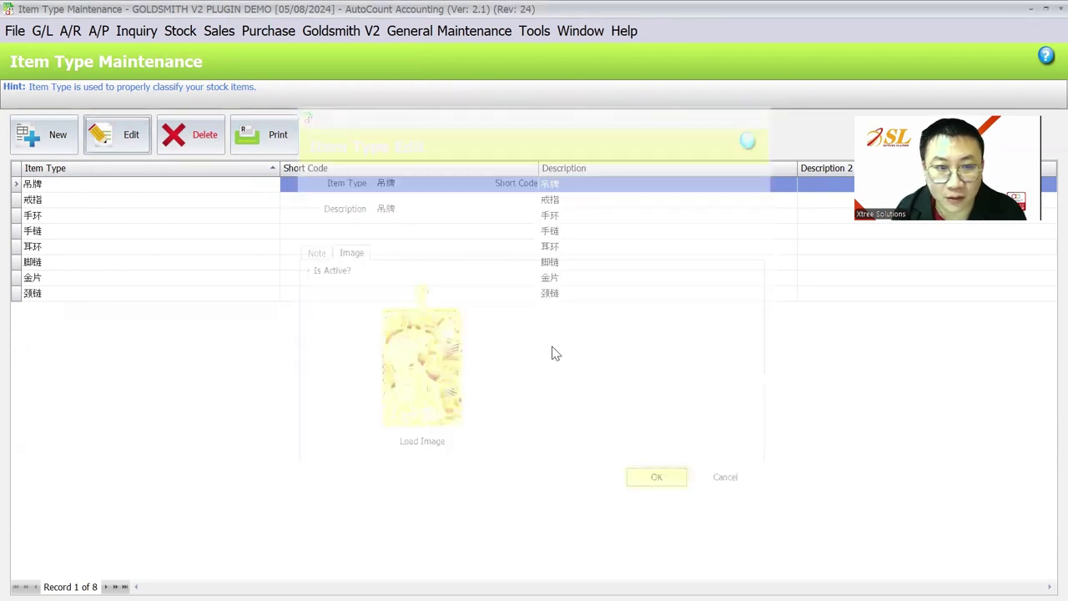
Open stock item 104060 for editing in Stock Item Maintenance
{"action": "left_click", "coordinate": [180, 31]}
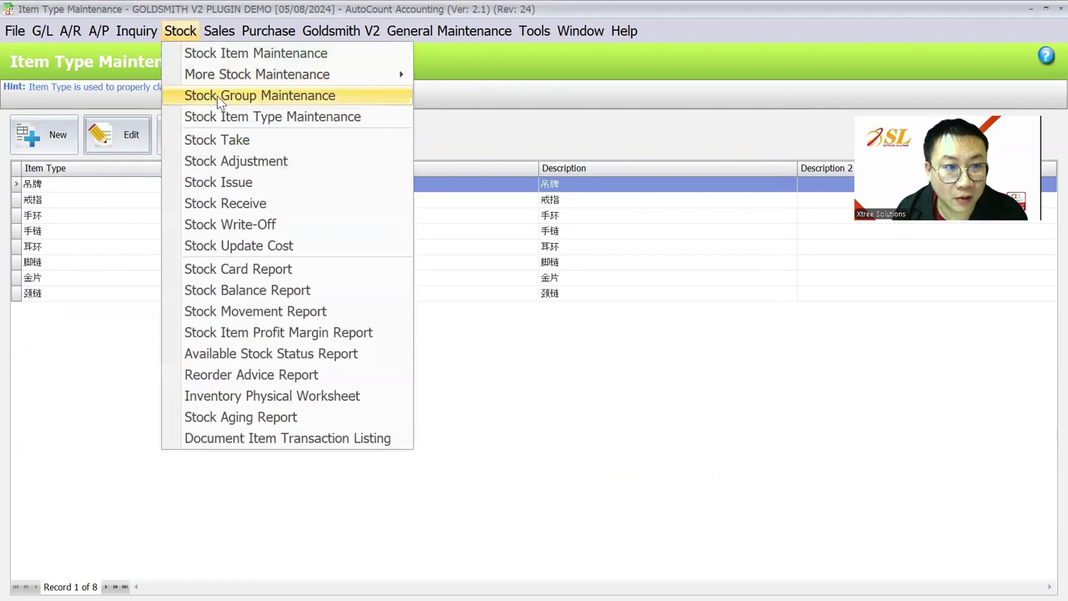
{"action": "left_click", "coordinate": [215, 53]}
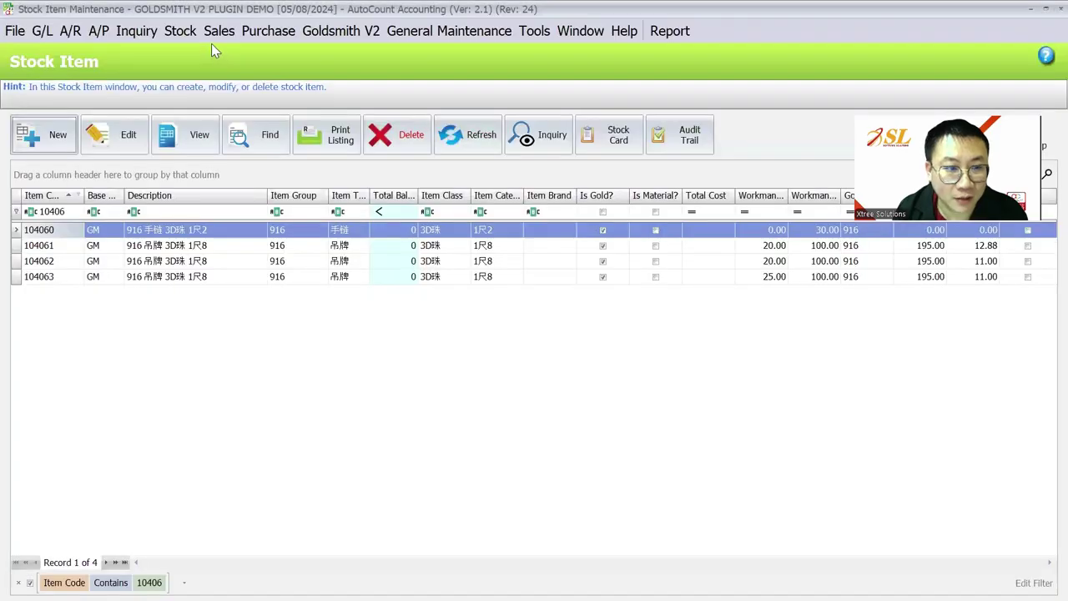
{"action": "left_click", "coordinate": [121, 139]}
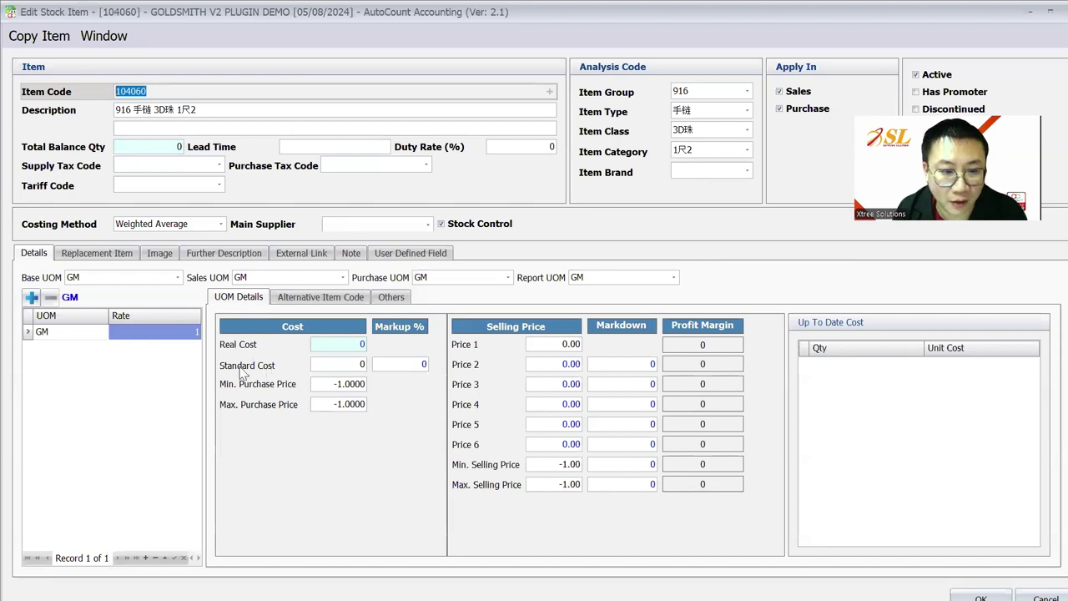
Review the item's cost and selling price details and its user-defined gold fields
{"action": "left_click", "coordinate": [336, 361]}
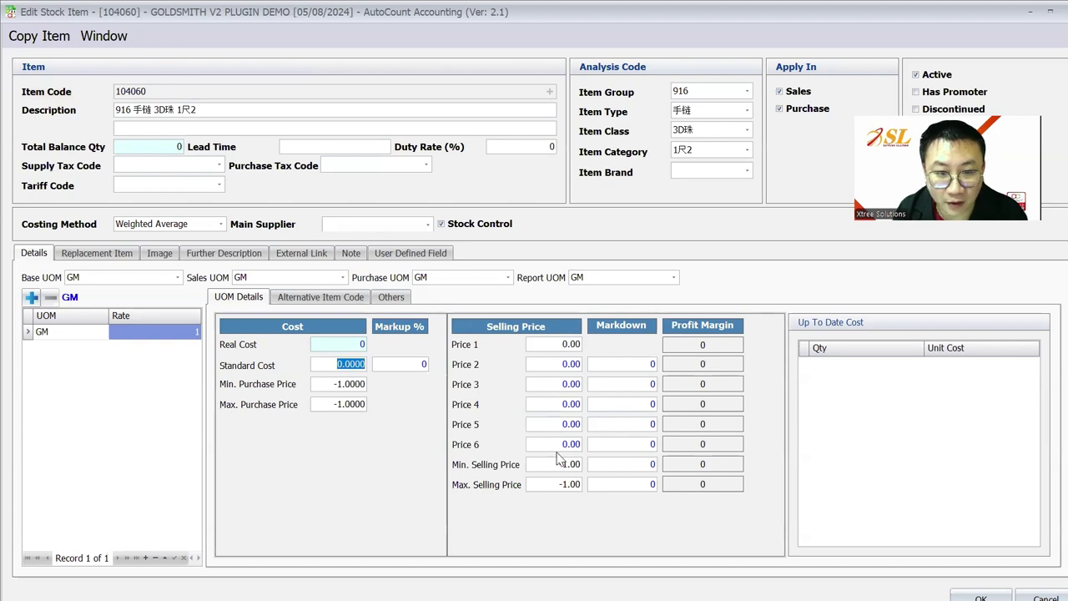
{"action": "left_click", "coordinate": [436, 257]}
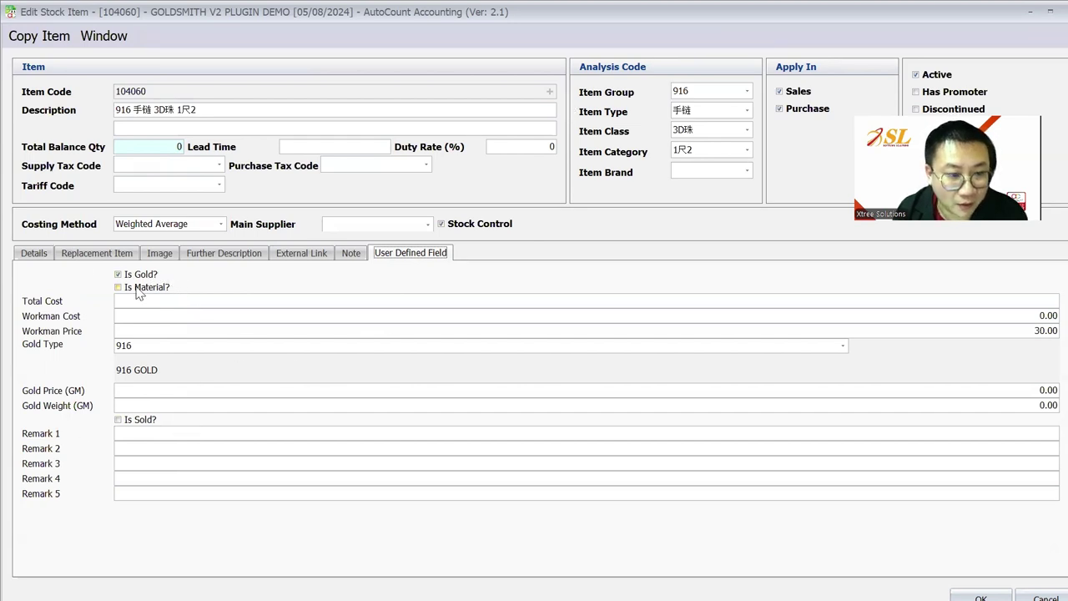
{"action": "left_click", "coordinate": [42, 253]}
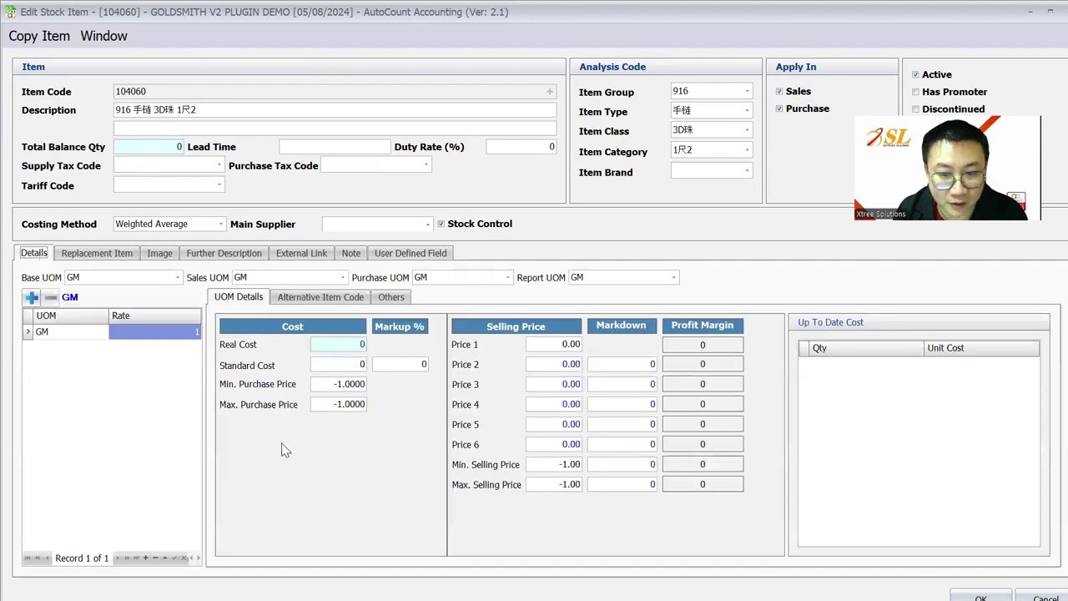
{"action": "left_click", "coordinate": [425, 254]}
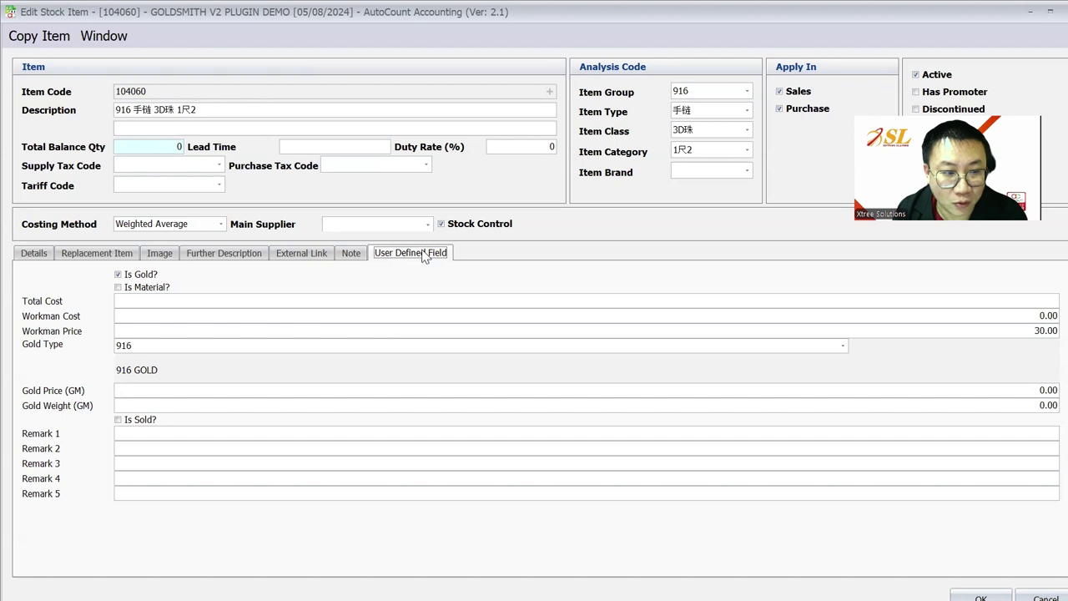
Customize the item form layout by inserting an empty space between the Item and Analysis Code sections and turning it into a group
{"action": "right_click", "coordinate": [590, 238]}
{"action": "left_click", "coordinate": [596, 242]}
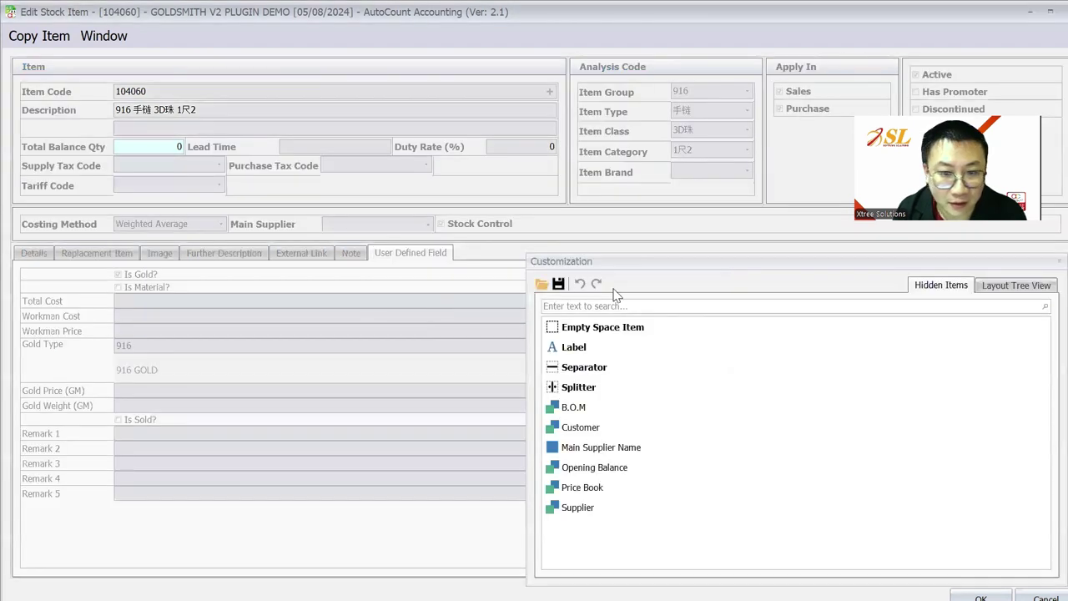
{"action": "left_click_drag", "start_coordinate": [572, 326], "coordinate": [509, 100]}
{"action": "right_click", "coordinate": [641, 105]}
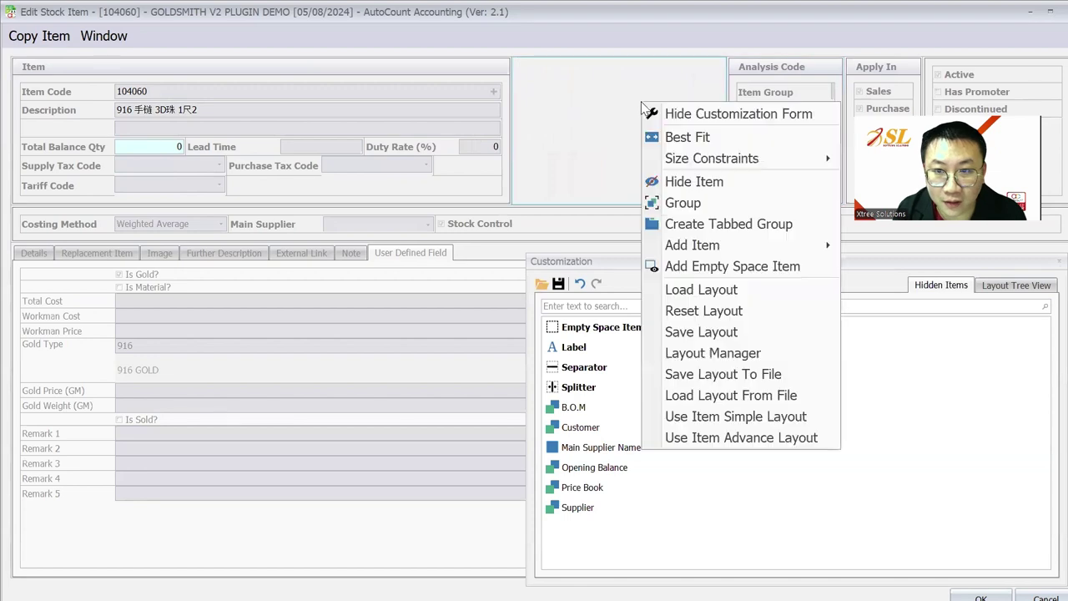
{"action": "left_click", "coordinate": [672, 203]}
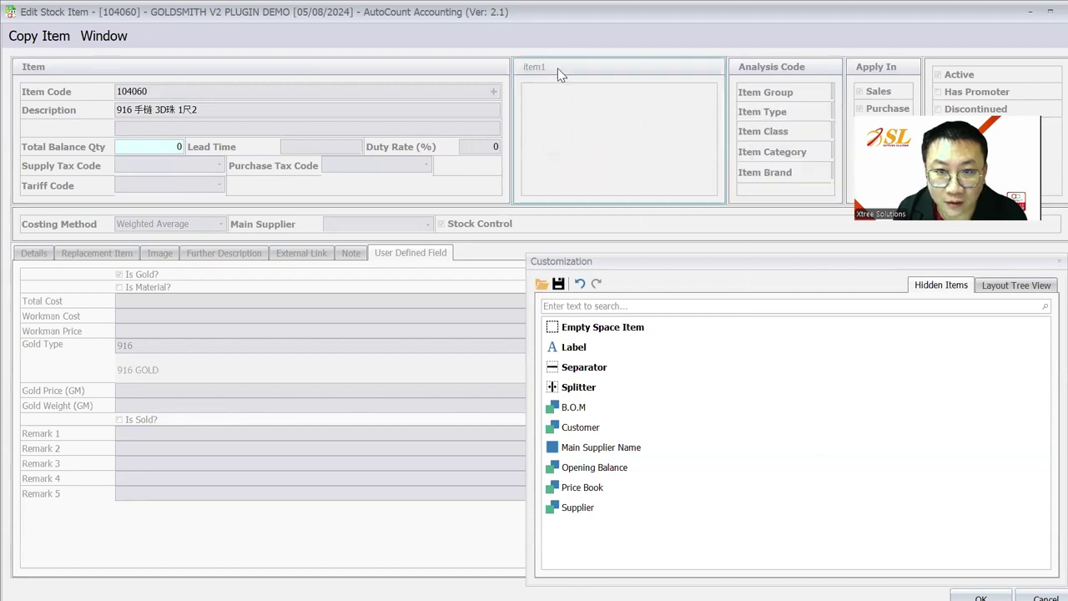
Rename the new layout group as Gold Detail
{"action": "right_click", "coordinate": [559, 70]}
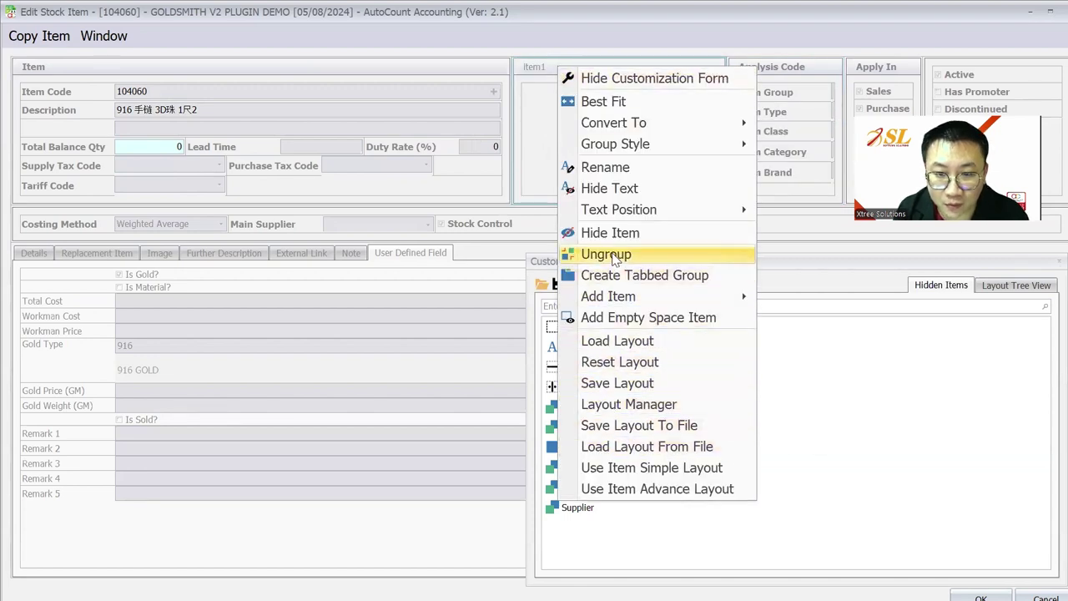
{"action": "left_click", "coordinate": [605, 167]}
{"action": "type", "text": "Gold Detail"}
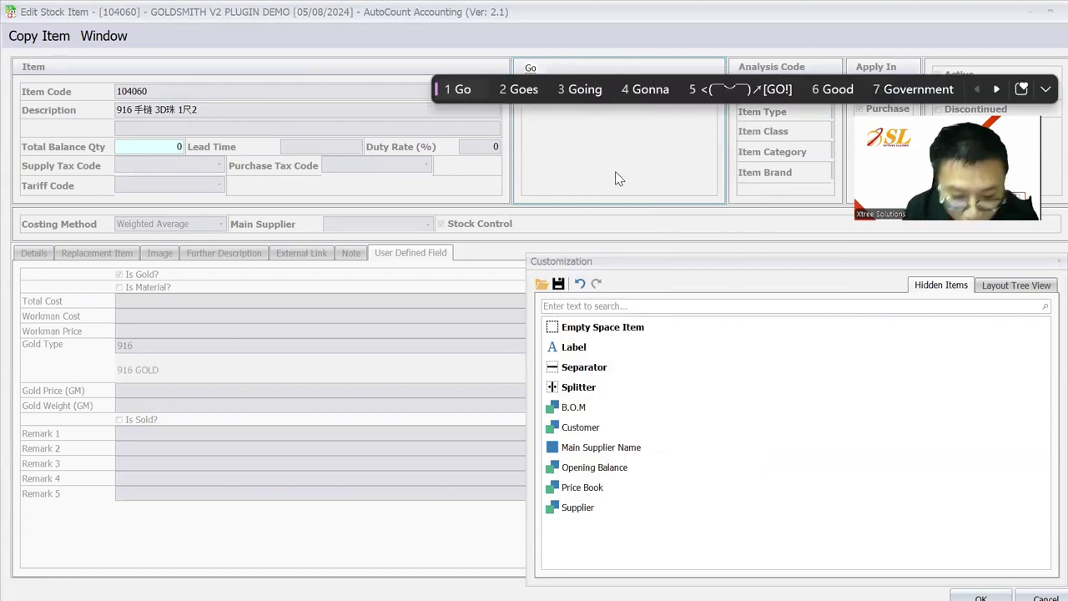
Move the Is Gold?, Is Material?, Total Cost, Workman Cost and Workman Price fields into the Gold Detail group
{"action": "left_click", "coordinate": [157, 284]}
{"action": "left_click", "coordinate": [157, 275]}
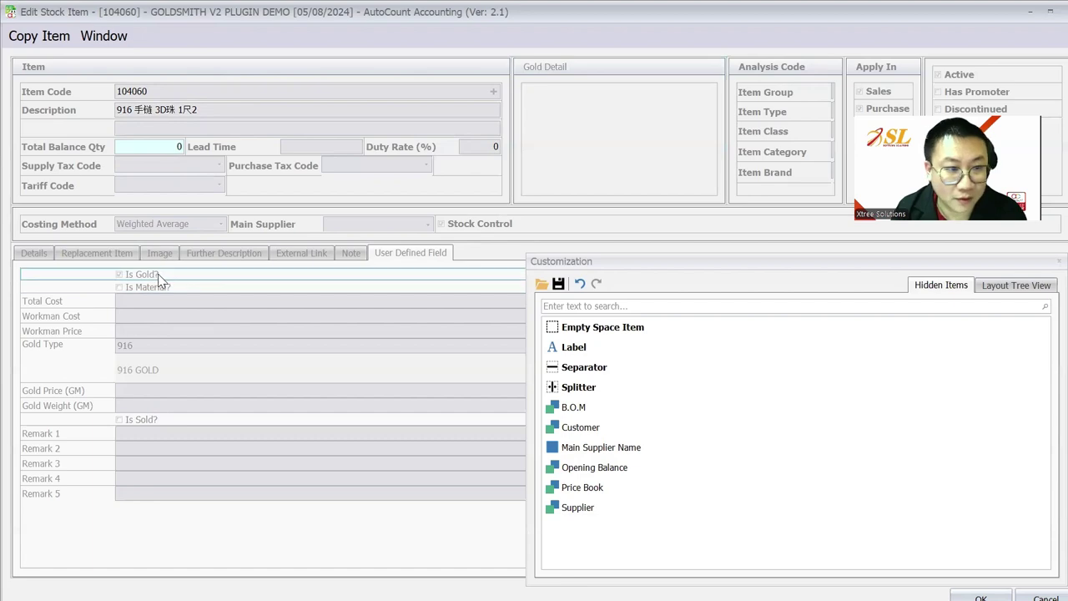
{"action": "left_click_drag", "start_coordinate": [167, 278], "coordinate": [622, 101]}
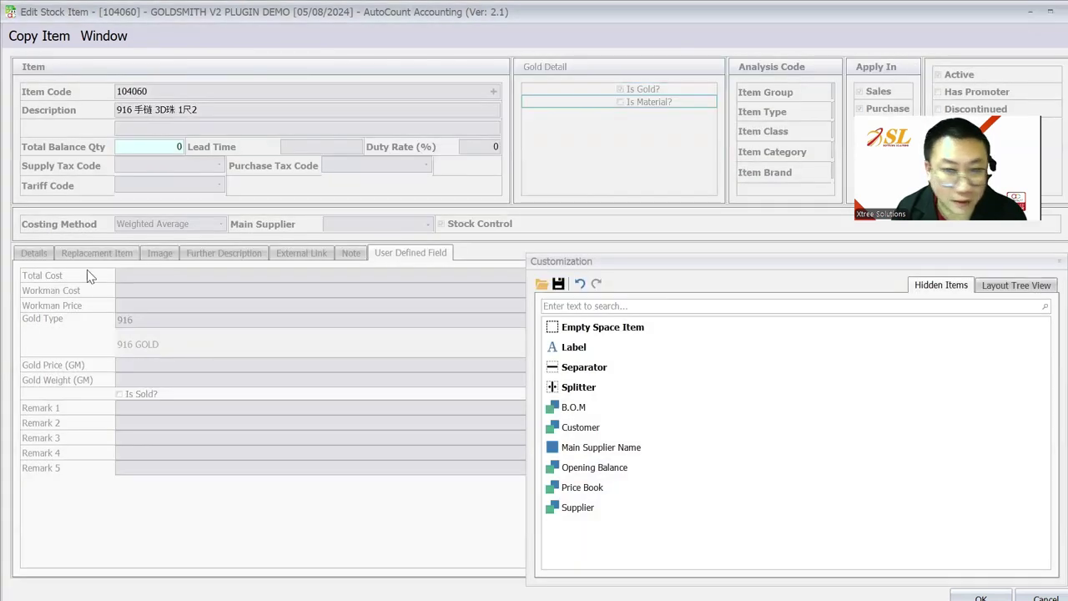
{"action": "left_click_drag", "start_coordinate": [86, 276], "coordinate": [584, 114]}
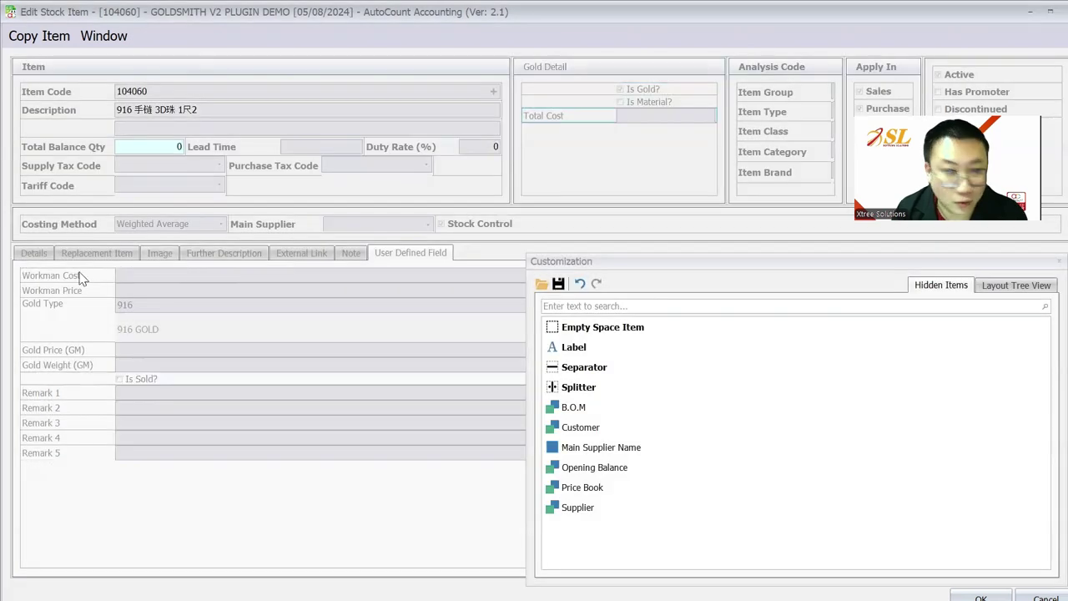
{"action": "left_click_drag", "start_coordinate": [194, 271], "coordinate": [555, 150]}
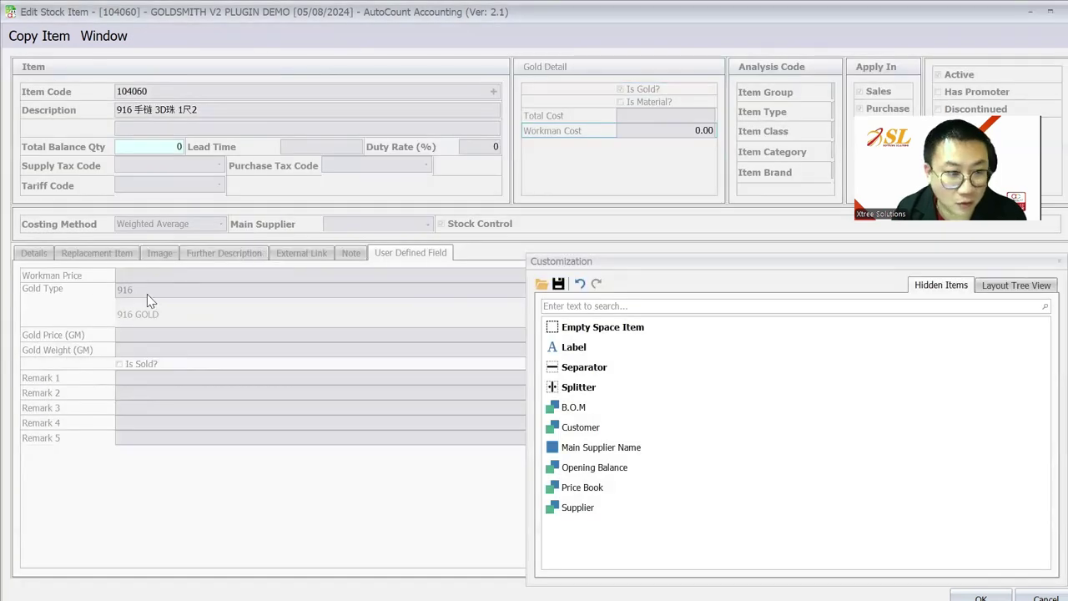
{"action": "left_click_drag", "start_coordinate": [90, 280], "coordinate": [638, 143]}
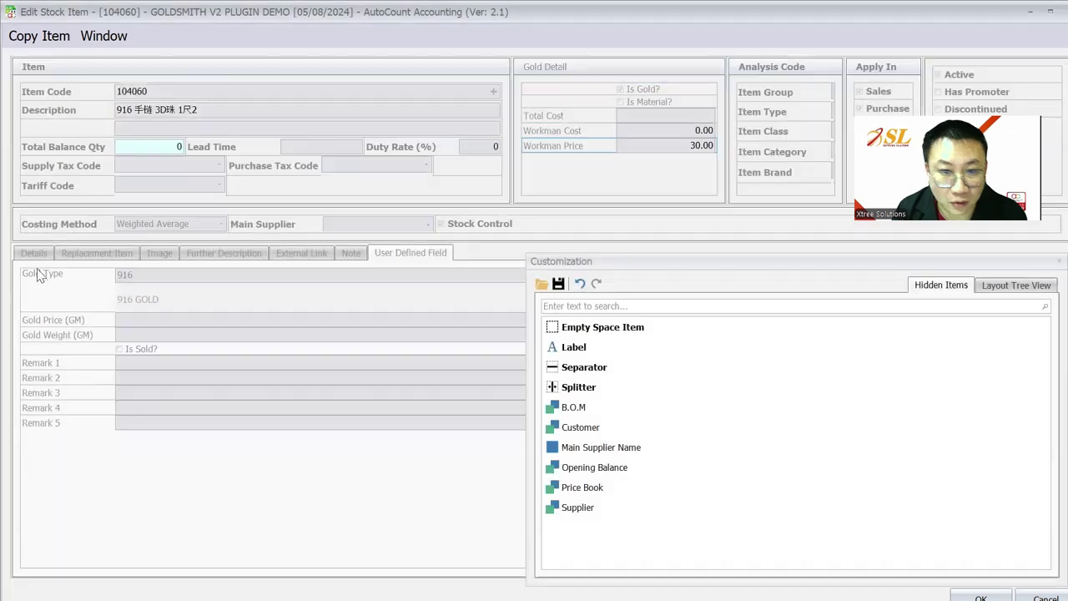
Place Gold Price (GM) and Gold Weight (GM) below Workman Price in the Gold Detail group and finish customizing the layout
{"action": "left_click_drag", "start_coordinate": [47, 275], "coordinate": [642, 163]}
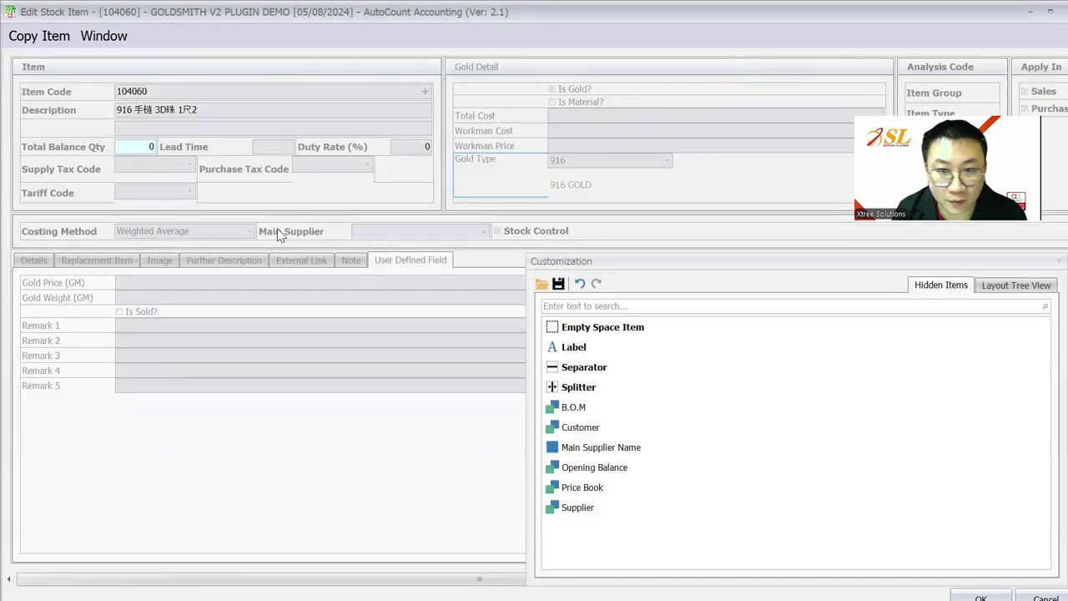
{"action": "left_click_drag", "start_coordinate": [51, 282], "coordinate": [500, 165]}
{"action": "left_click_drag", "start_coordinate": [83, 323], "coordinate": [574, 177]}
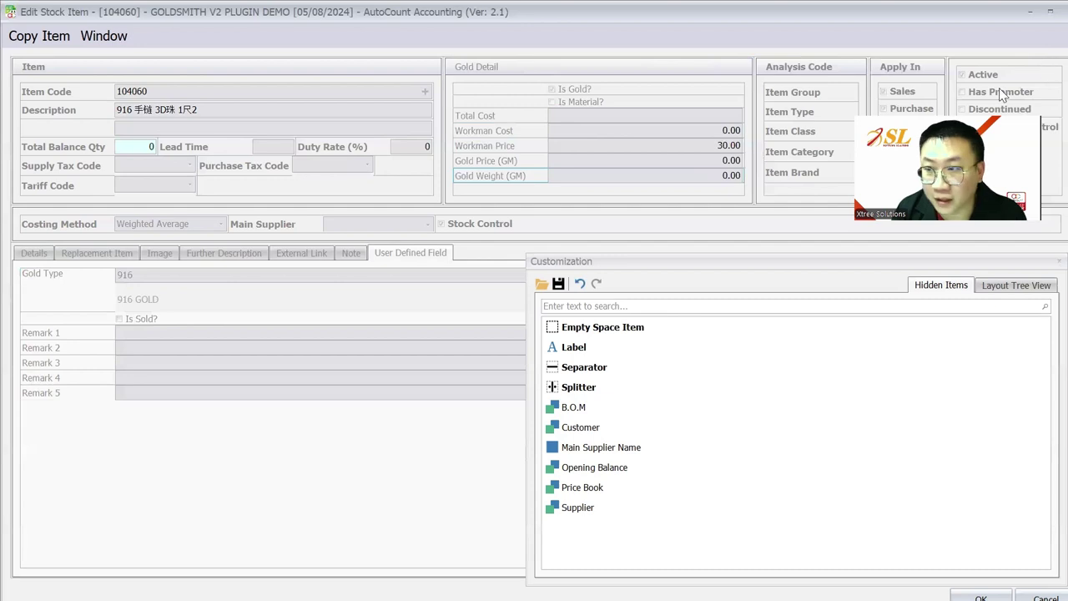
{"action": "left_click", "coordinate": [1058, 262]}
{"action": "left_click", "coordinate": [33, 252]}
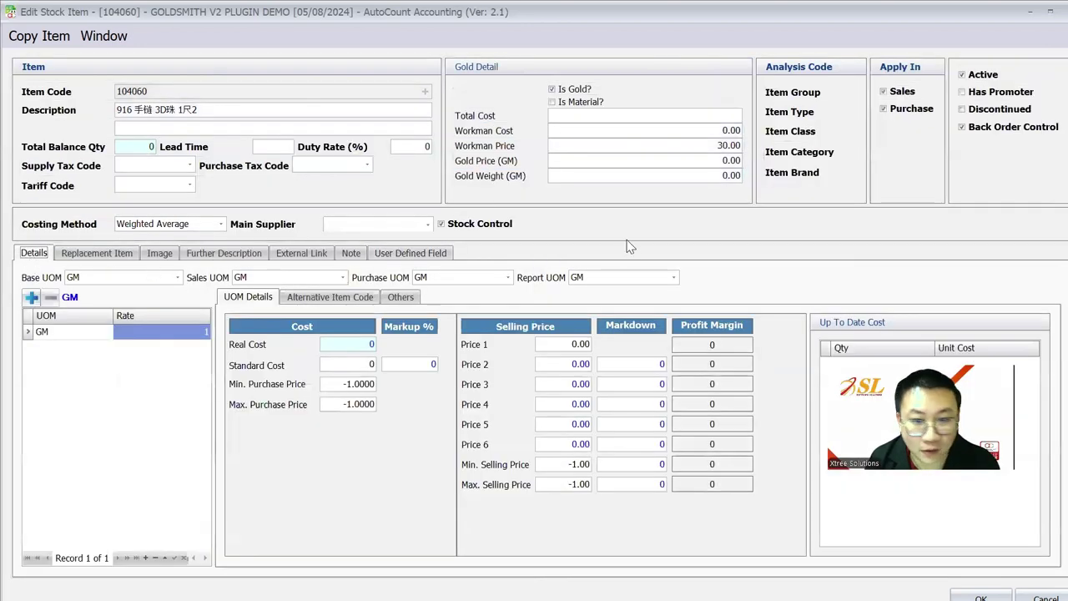
{"action": "right_click", "coordinate": [632, 248]}
{"action": "left_click", "coordinate": [710, 358]}
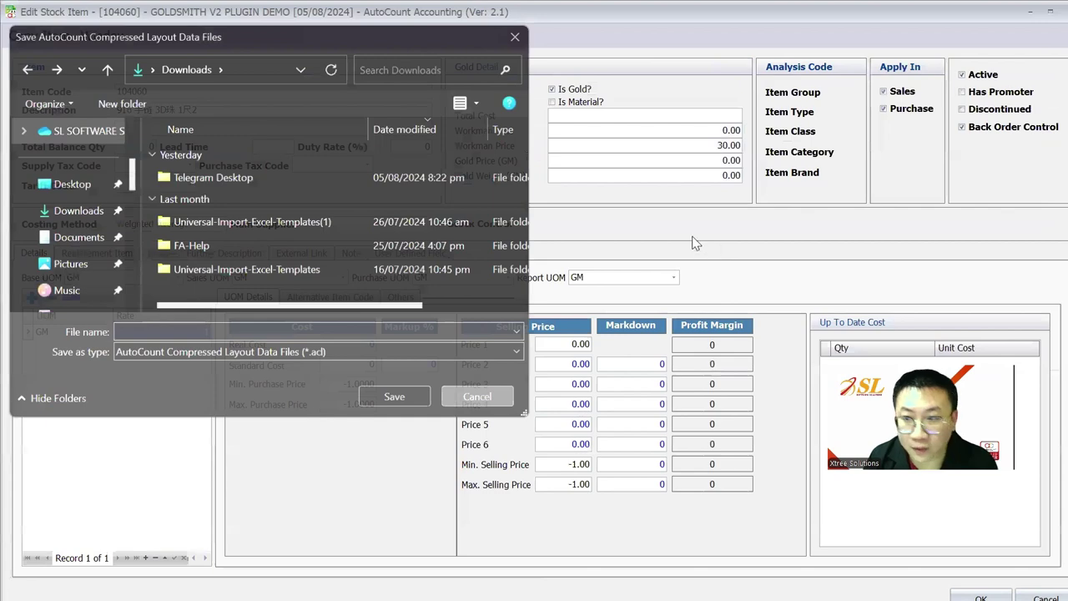
{"action": "key", "text": "Escape"}
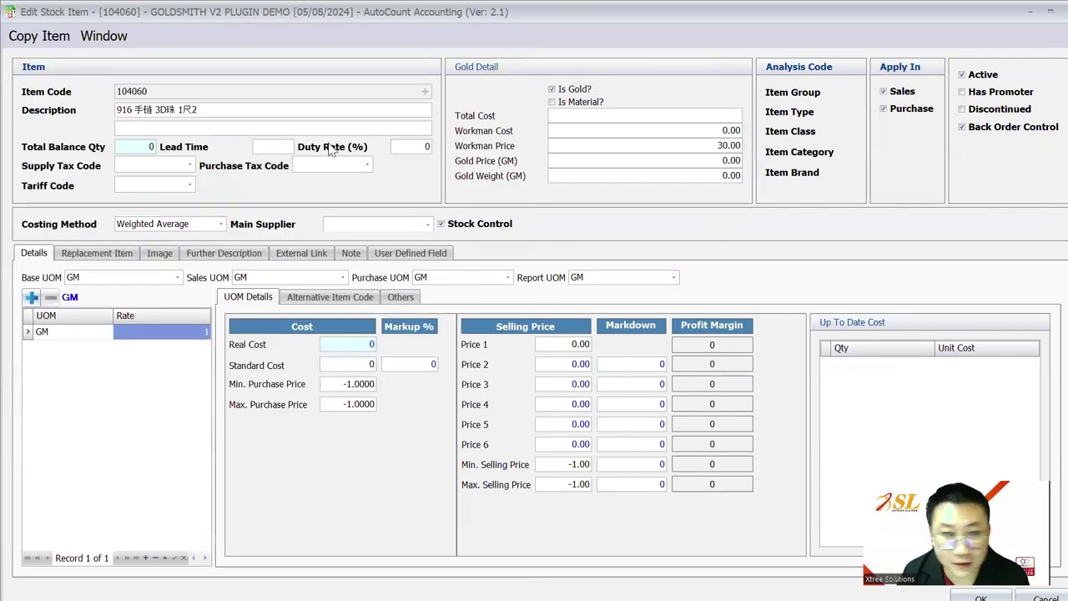
Review the item's remaining user-defined fields, its item code and its image section
{"action": "left_click", "coordinate": [441, 253]}
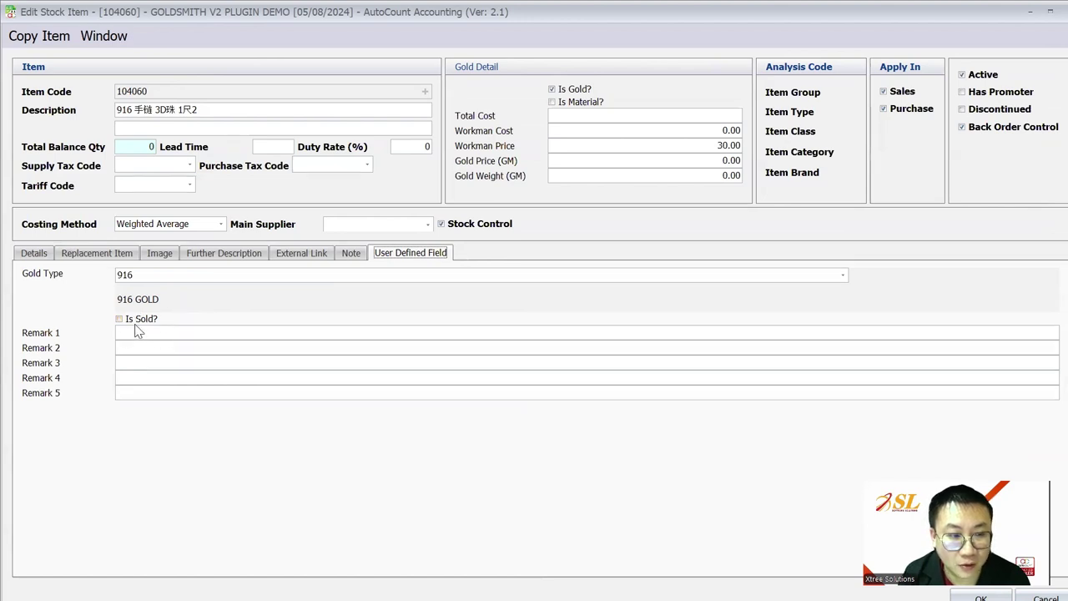
{"action": "double_click", "coordinate": [162, 90]}
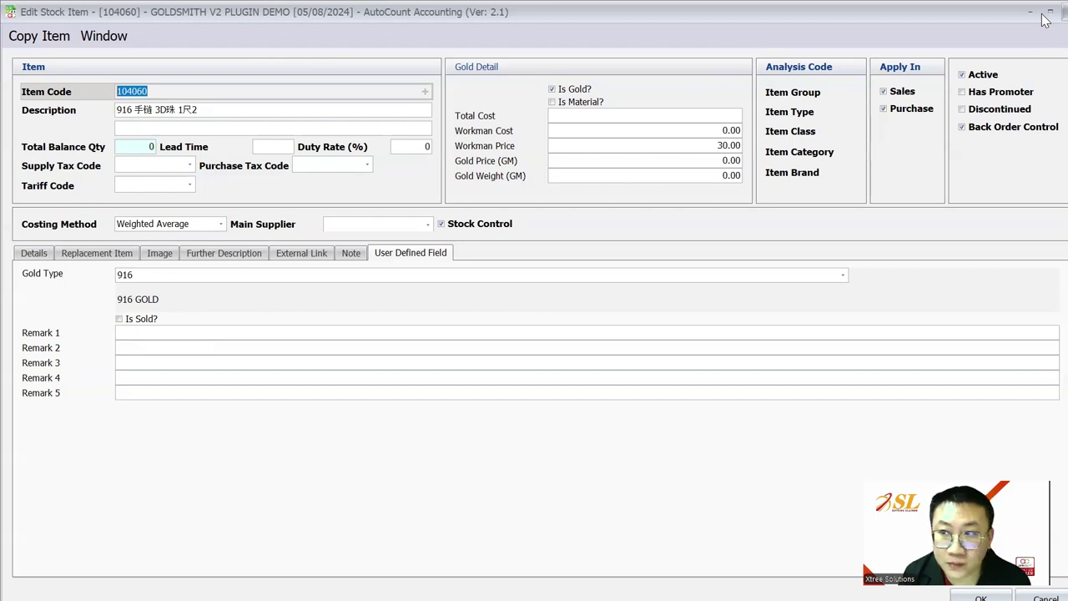
{"action": "left_click", "coordinate": [159, 252]}
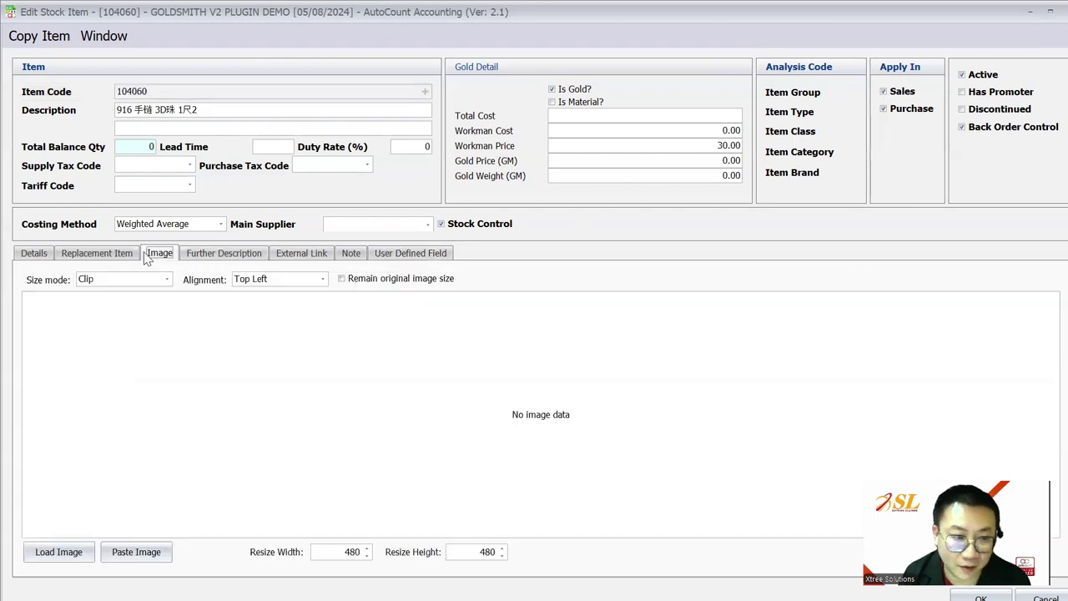
Review the stock item's UOM, cost and selling price details and its image section, and close the item
{"action": "left_click", "coordinate": [33, 254]}
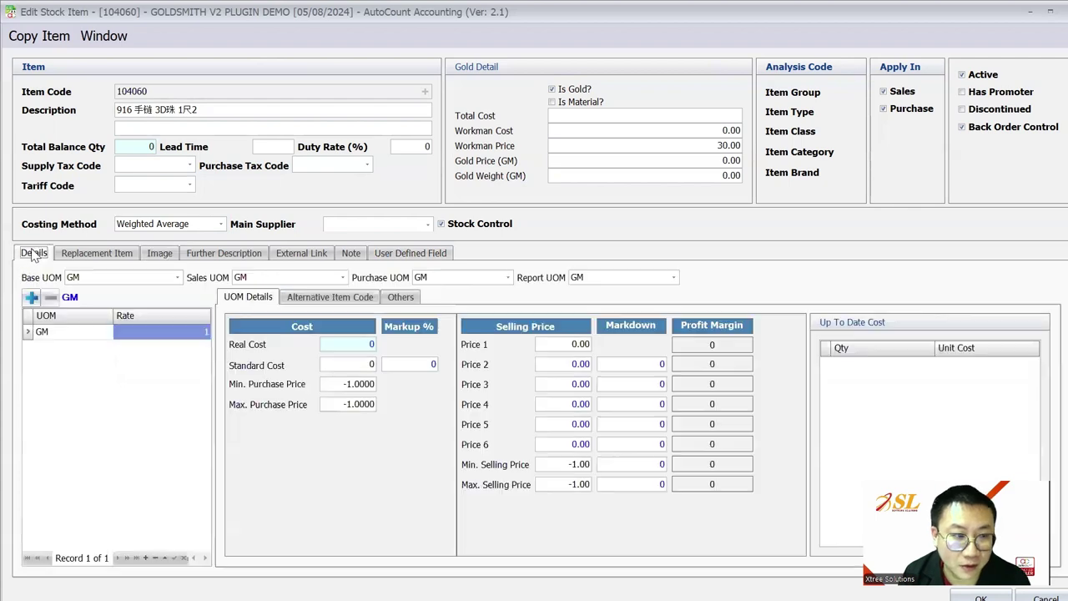
{"action": "left_click", "coordinate": [158, 255]}
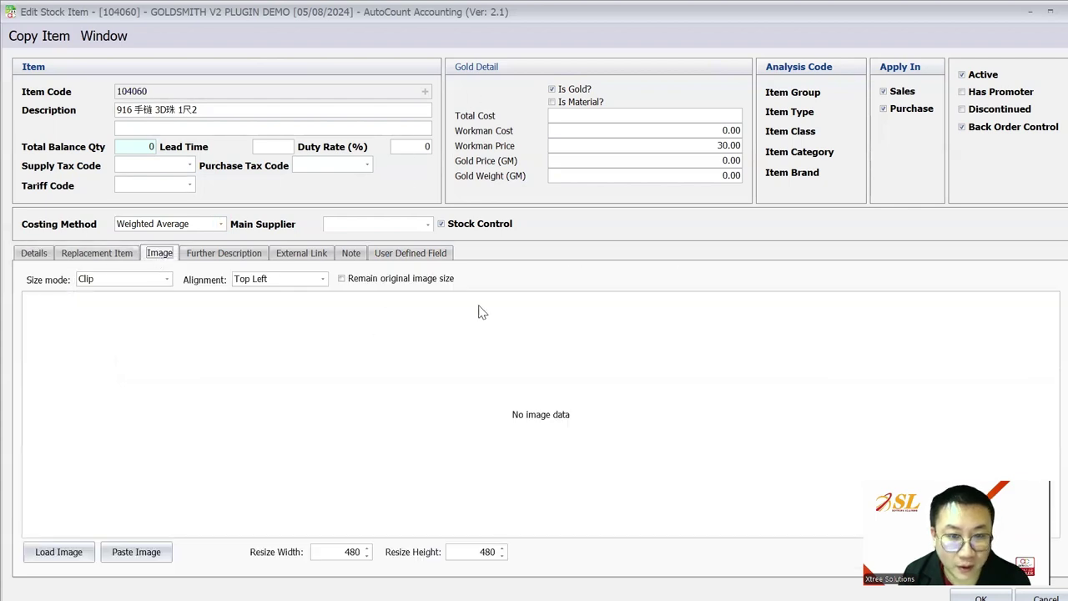
{"action": "left_click", "coordinate": [46, 253]}
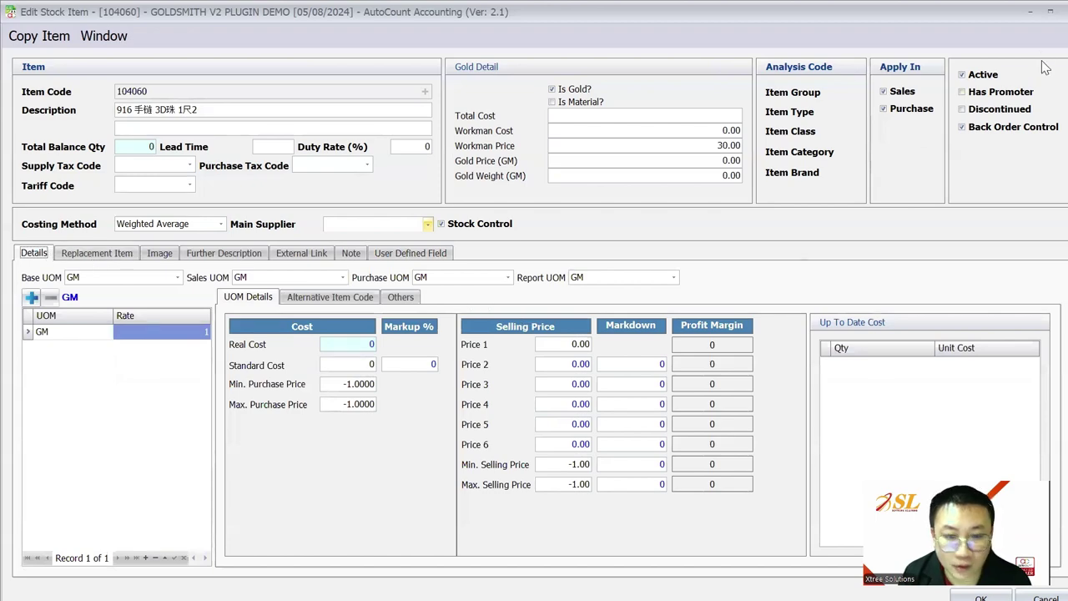
{"action": "left_click", "coordinate": [1045, 12]}
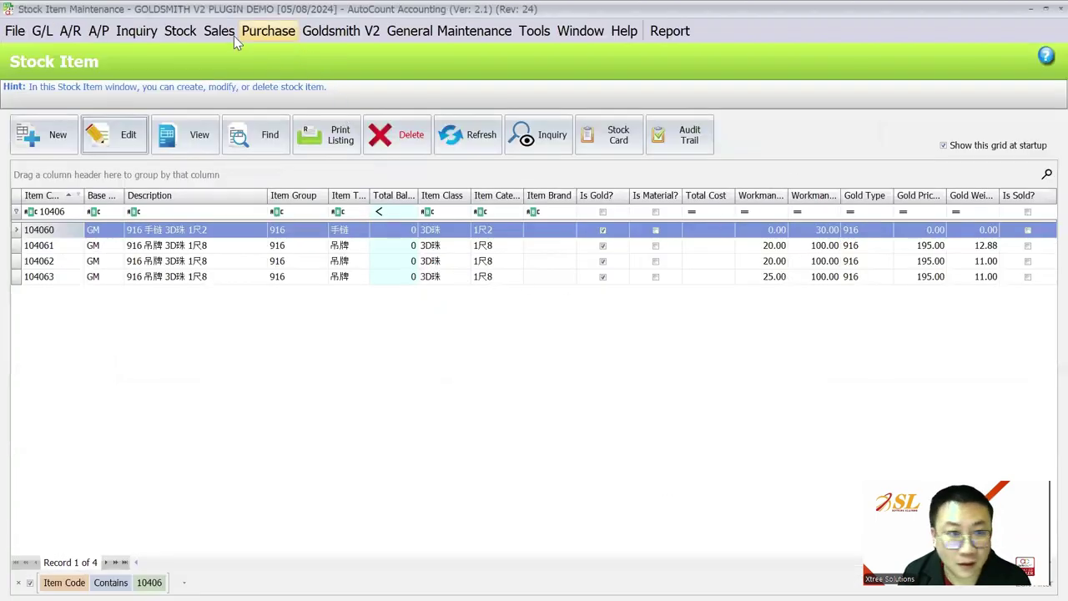
Open the currency maintenance list that holds the gold types and their rates
{"action": "left_click", "coordinate": [471, 33]}
{"action": "mouse_move", "coordinate": [524, 33]}
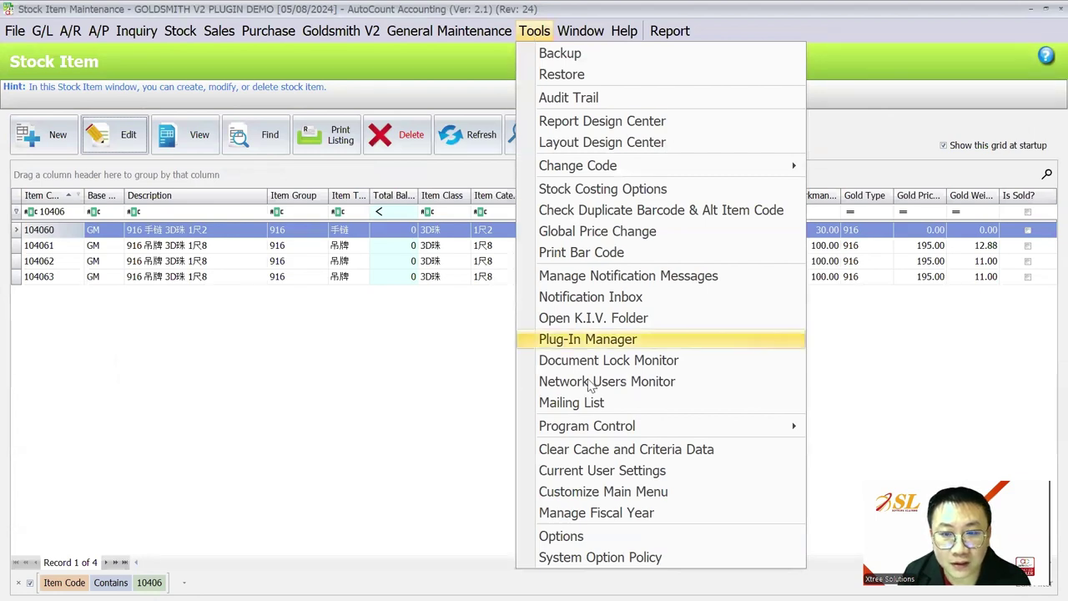
{"action": "mouse_move", "coordinate": [528, 38]}
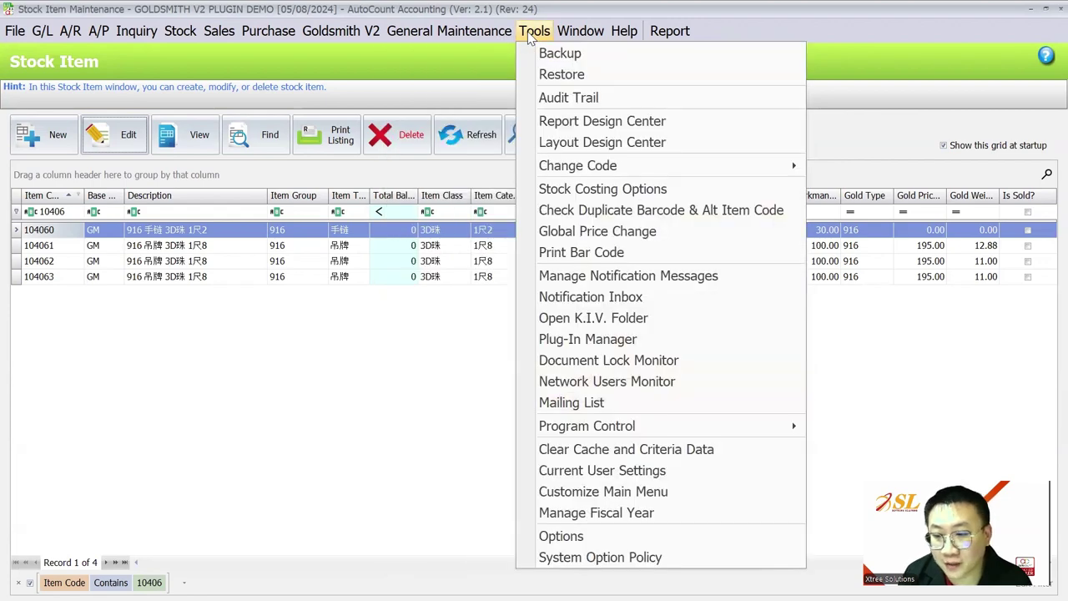
{"action": "mouse_move", "coordinate": [473, 37]}
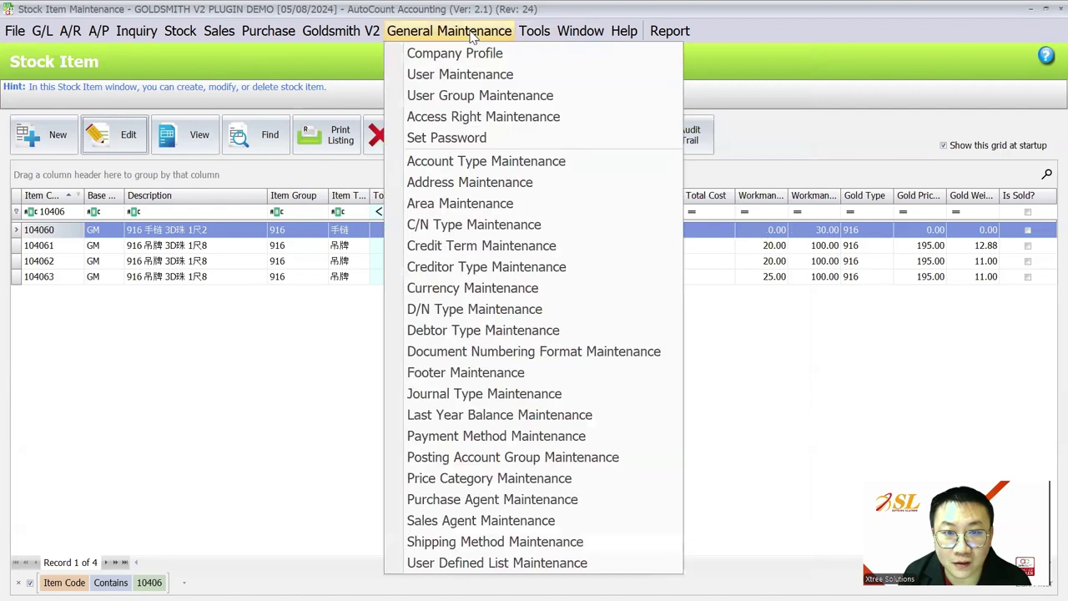
{"action": "left_click", "coordinate": [488, 287]}
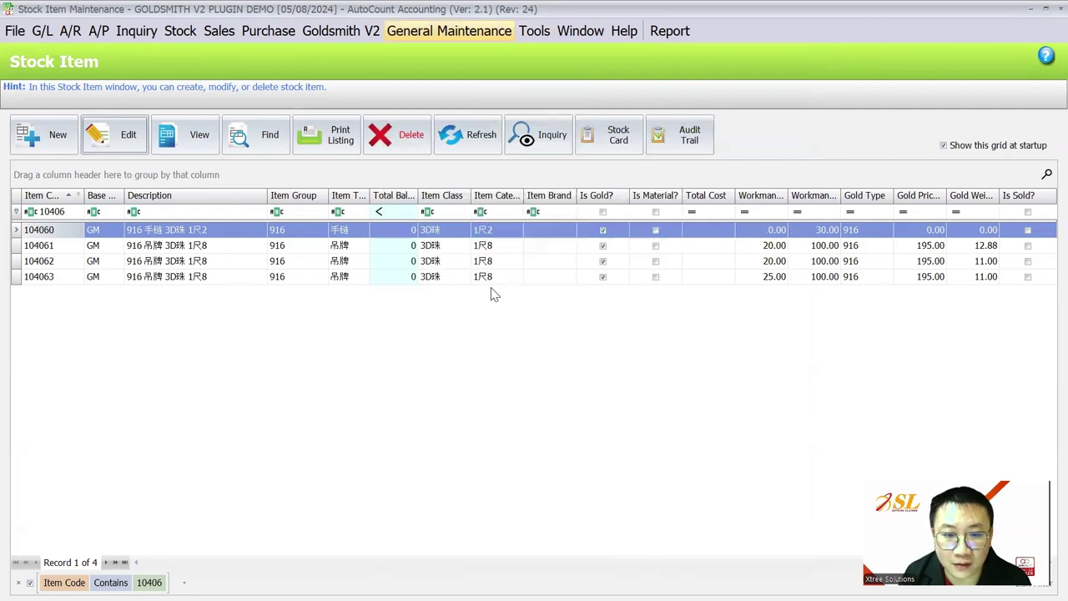
Enable the Multi-Currency module in the program's module settings
{"action": "left_click", "coordinate": [532, 33]}
{"action": "mouse_move", "coordinate": [751, 424]}
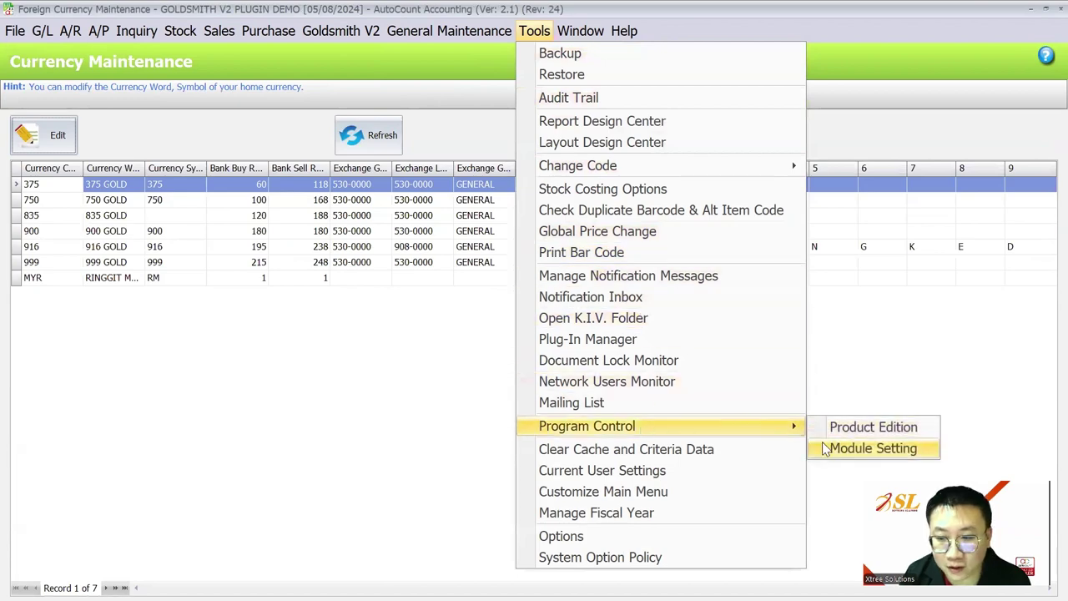
{"action": "left_click", "coordinate": [868, 448]}
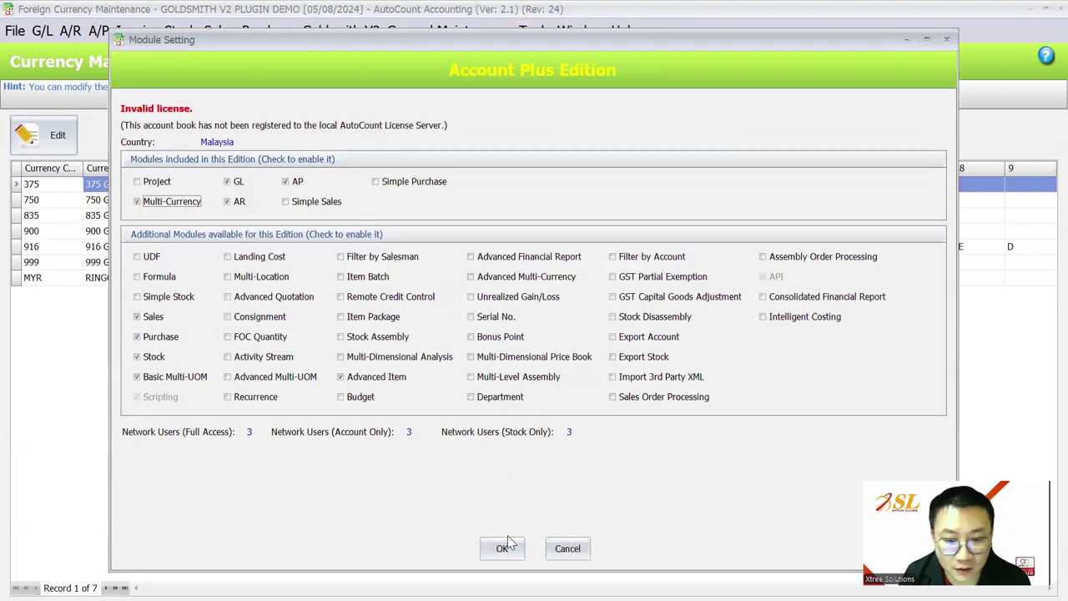
{"action": "left_click", "coordinate": [502, 550]}
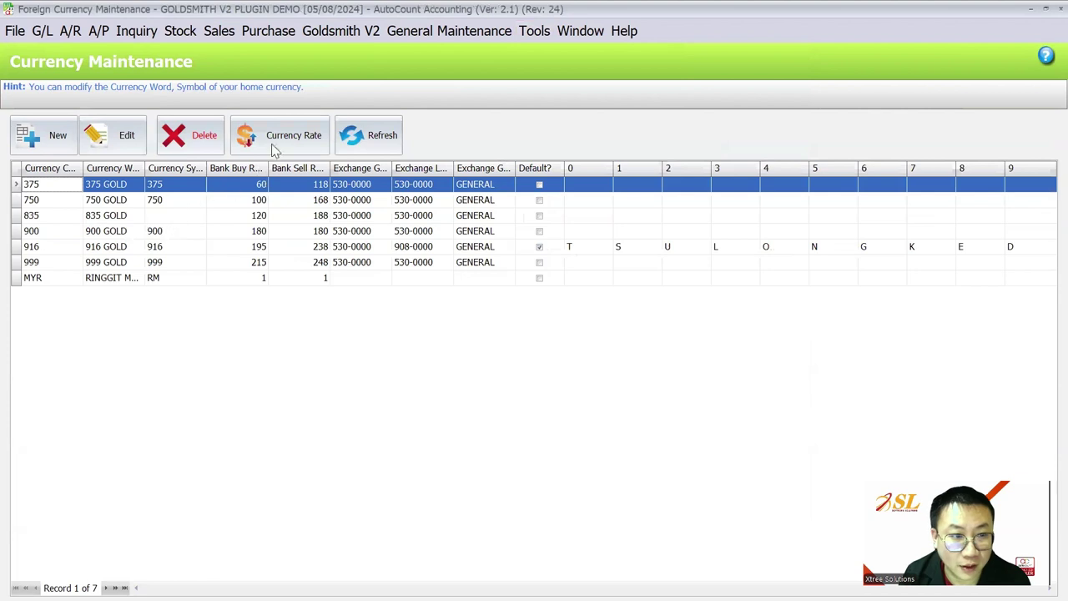
View the dated rate maintenance for the 375 gold currency and close it
{"action": "left_click", "coordinate": [278, 142]}
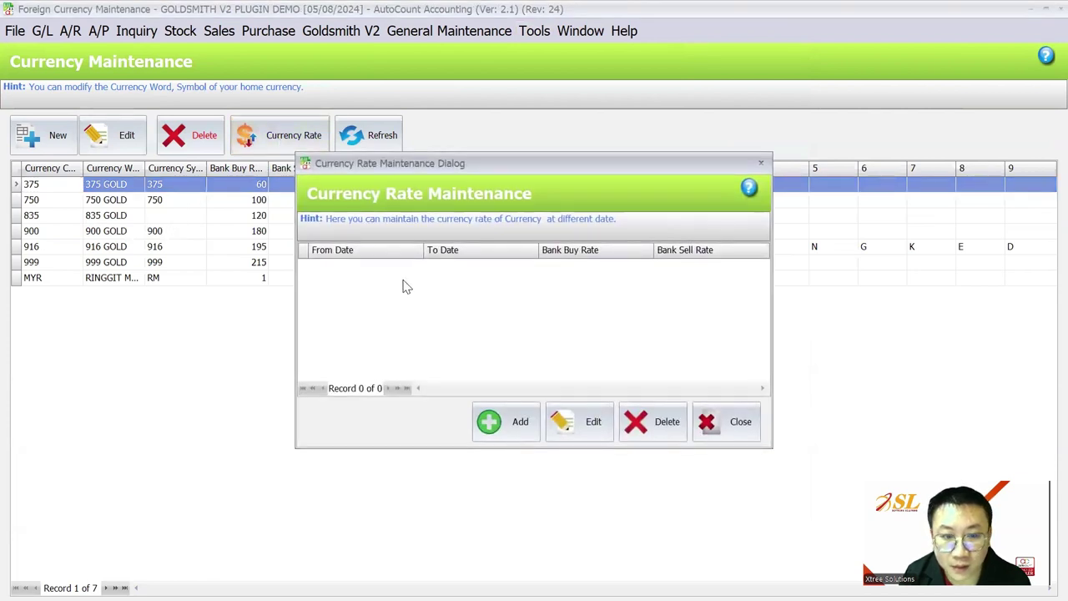
{"action": "left_click", "coordinate": [745, 427]}
{"action": "left_click", "coordinate": [218, 31]}
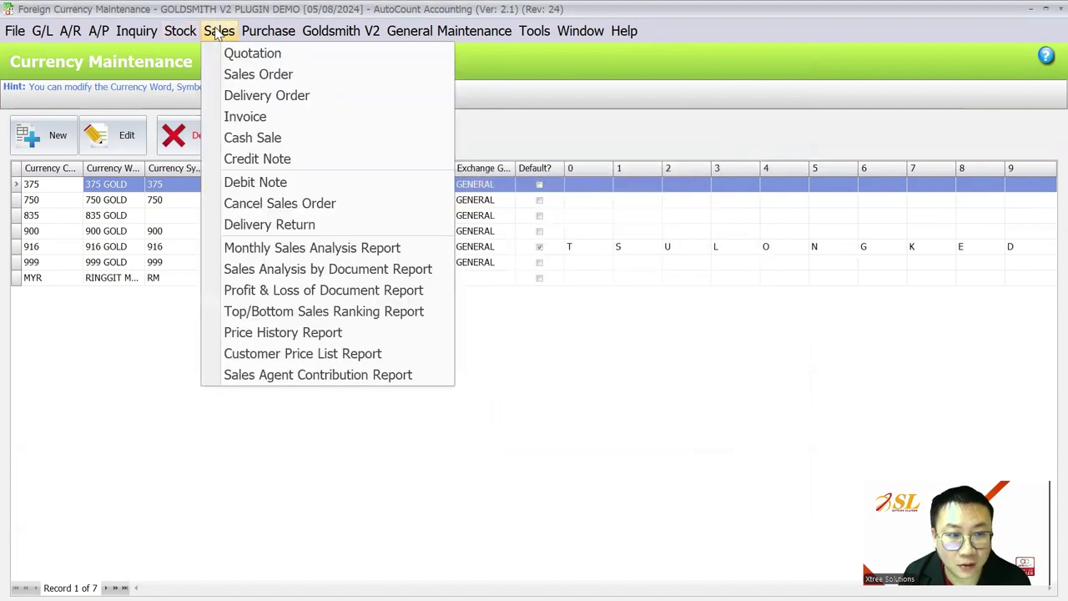
{"action": "left_click", "coordinate": [217, 31]}
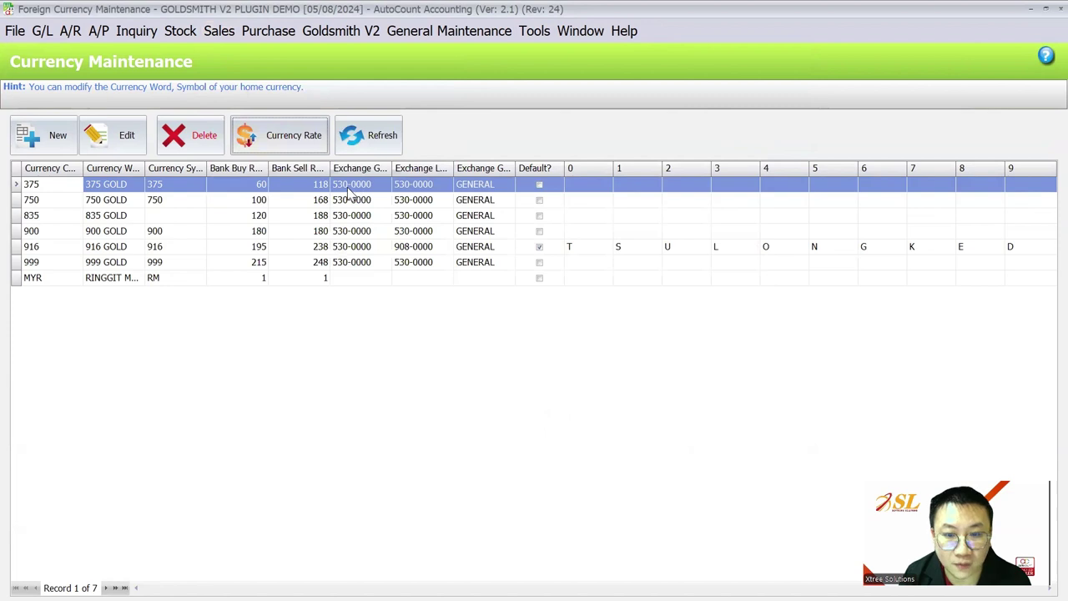
Examine the 916 gold currency's rates, default flag and user-defined letter codes for digits 0 to 9, leaving the record unedited
{"action": "left_click", "coordinate": [329, 250]}
{"action": "left_click", "coordinate": [593, 250]}
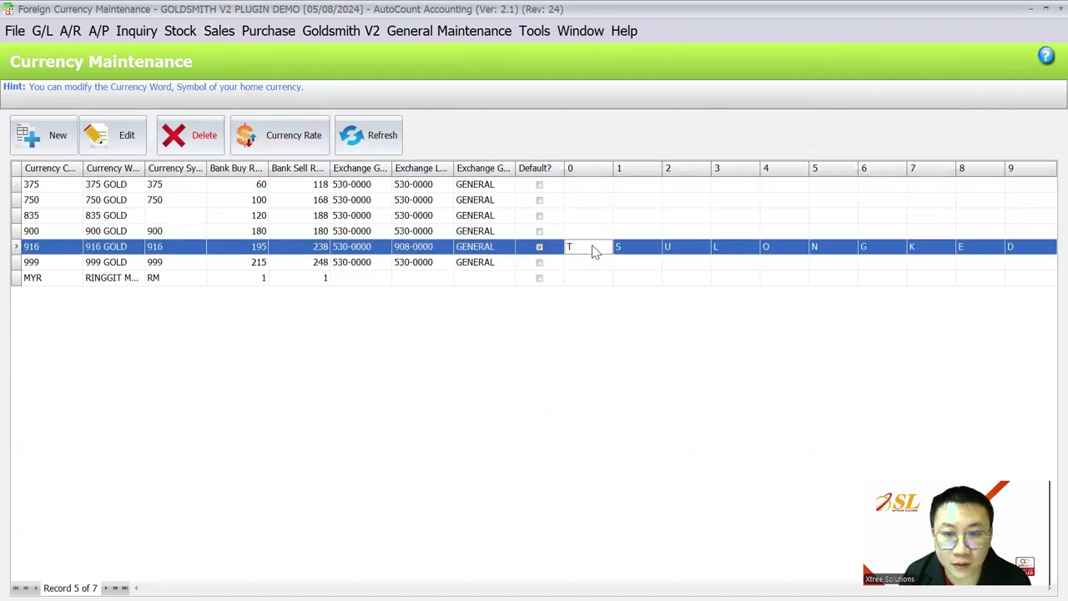
{"action": "left_click", "coordinate": [119, 135]}
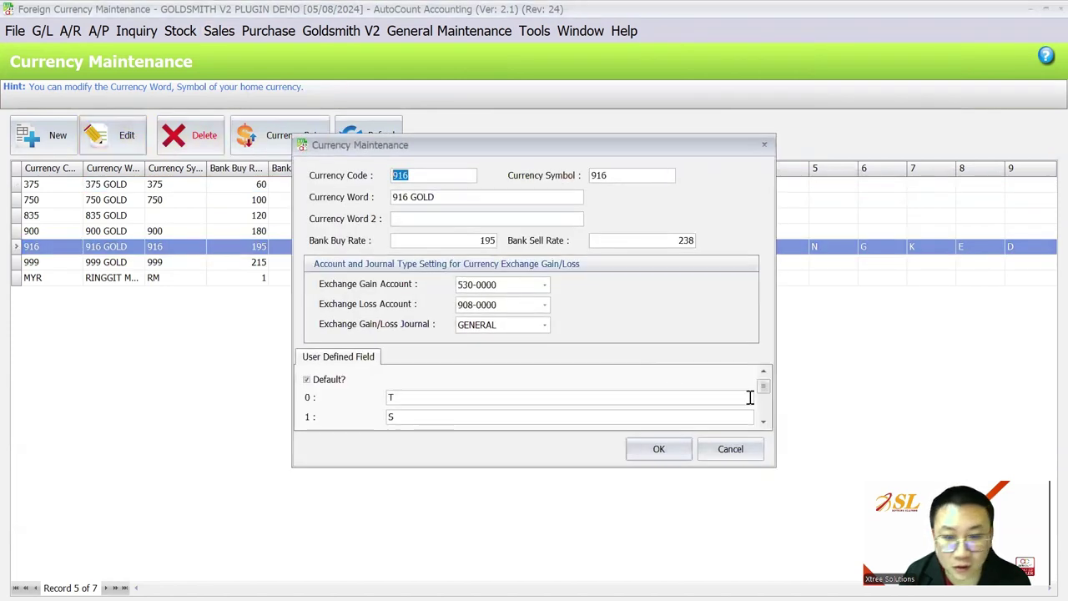
{"action": "left_click_drag", "start_coordinate": [766, 394], "coordinate": [771, 373]}
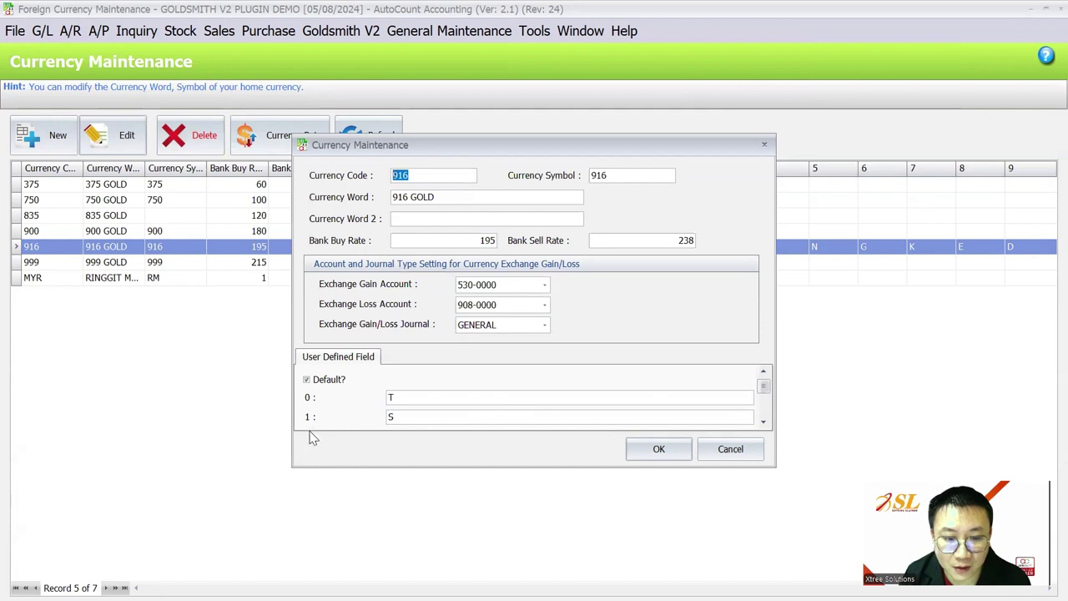
{"action": "left_click_drag", "start_coordinate": [766, 390], "coordinate": [776, 420]}
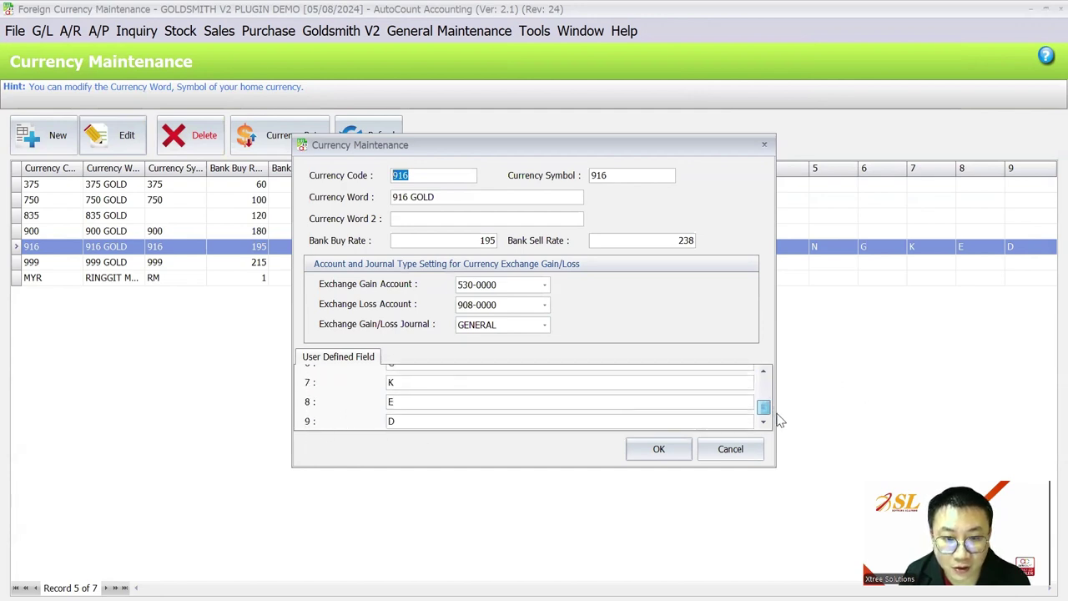
{"action": "left_click", "coordinate": [736, 451]}
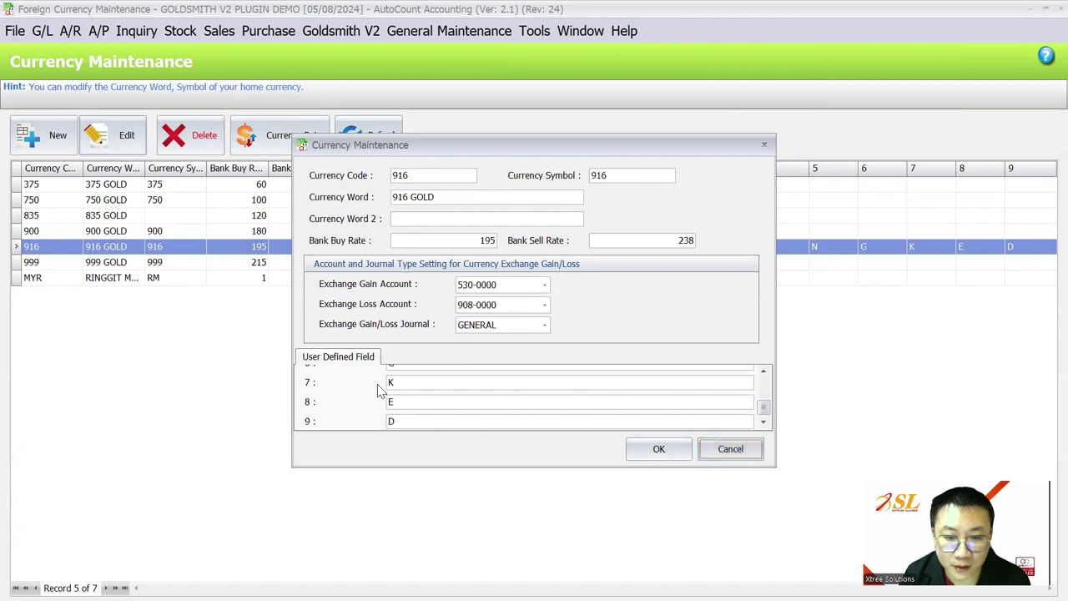
{"action": "left_click", "coordinate": [448, 384]}
{"action": "left_click_drag", "start_coordinate": [762, 407], "coordinate": [762, 394]}
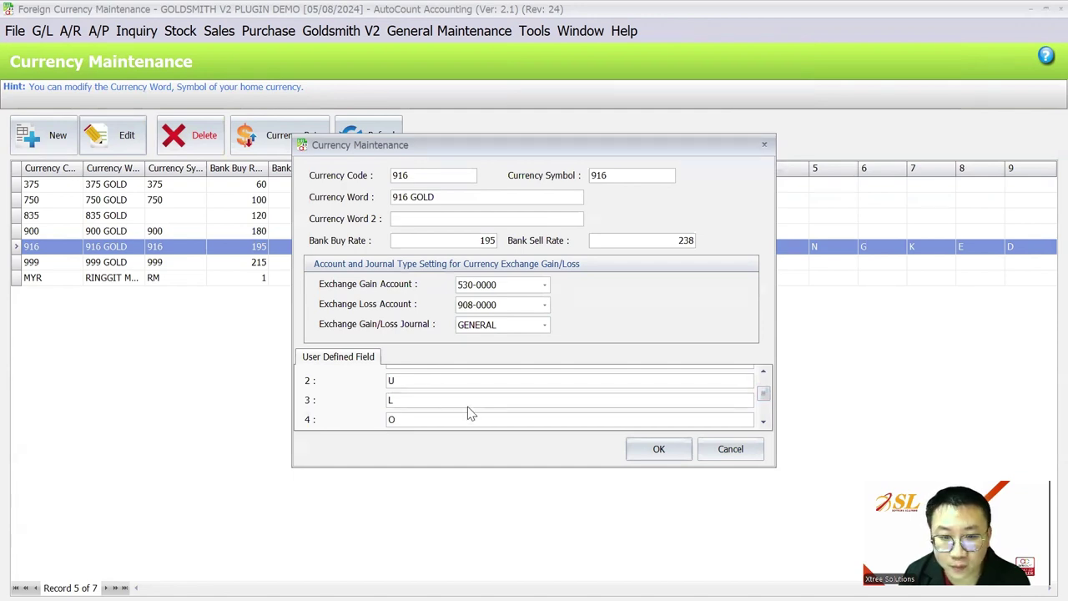
{"action": "left_click", "coordinate": [738, 449]}
Create a new cash sale document
{"action": "left_click", "coordinate": [254, 33]}
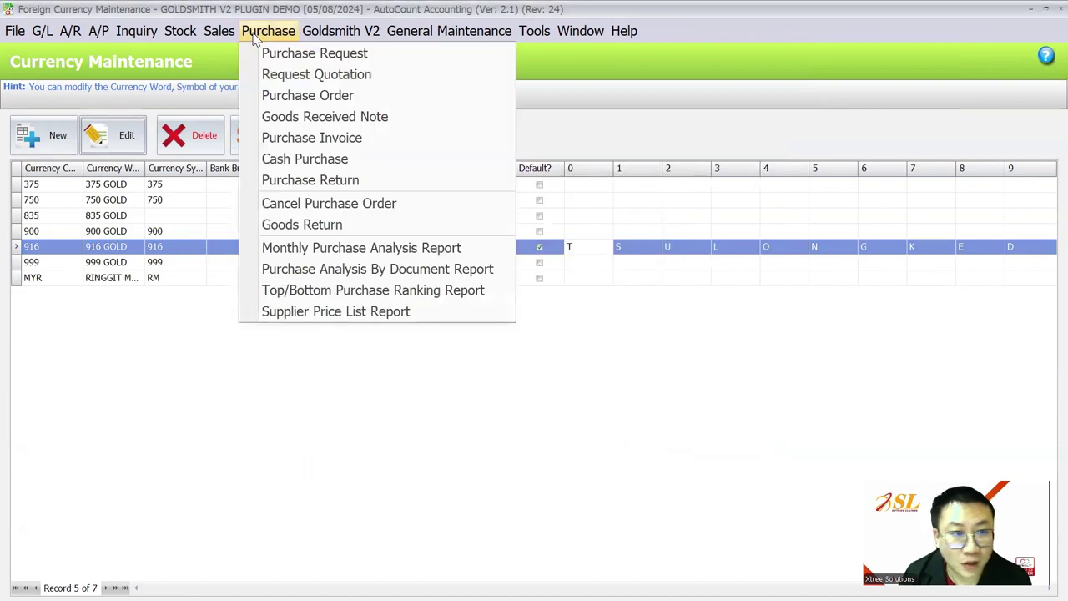
{"action": "mouse_move", "coordinate": [215, 37]}
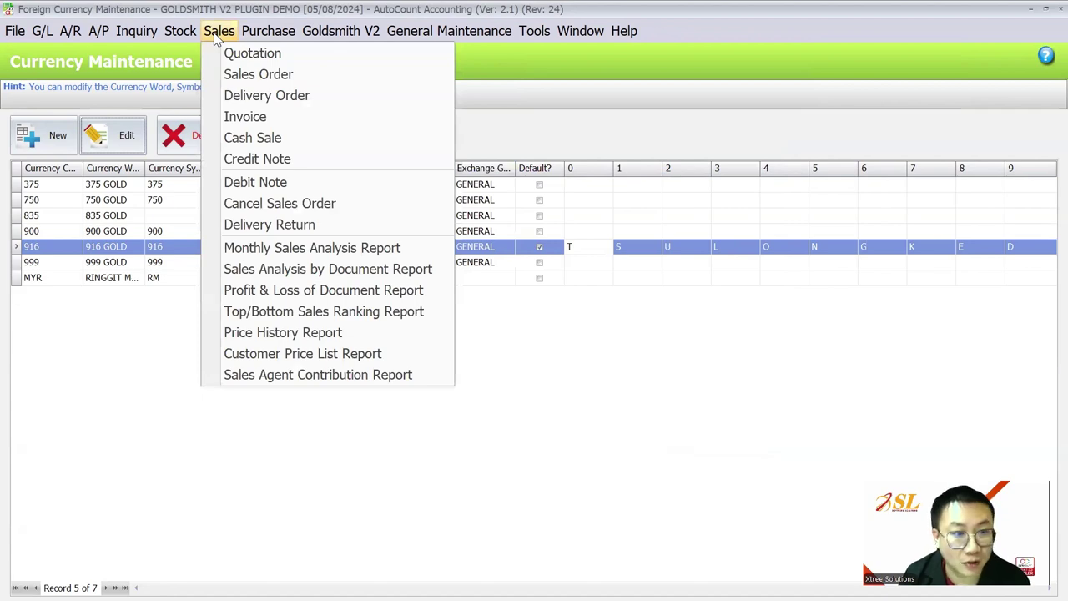
{"action": "left_click", "coordinate": [252, 138]}
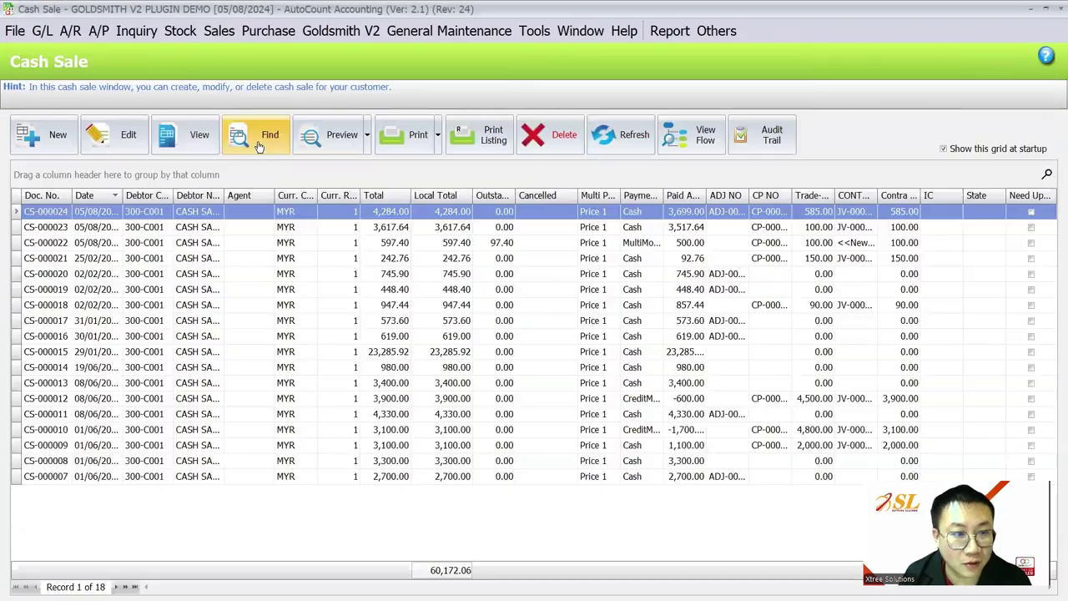
{"action": "left_click", "coordinate": [58, 148]}
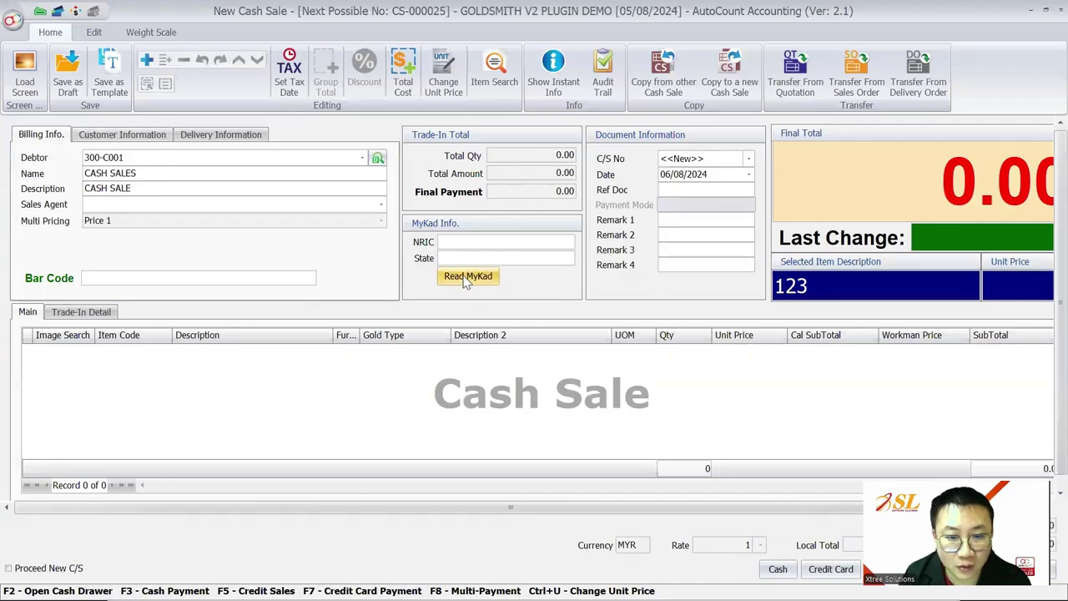
Check the trade-in detail section and add an empty item line to the cash sale's main grid
{"action": "left_click", "coordinate": [84, 313]}
{"action": "left_click", "coordinate": [28, 313]}
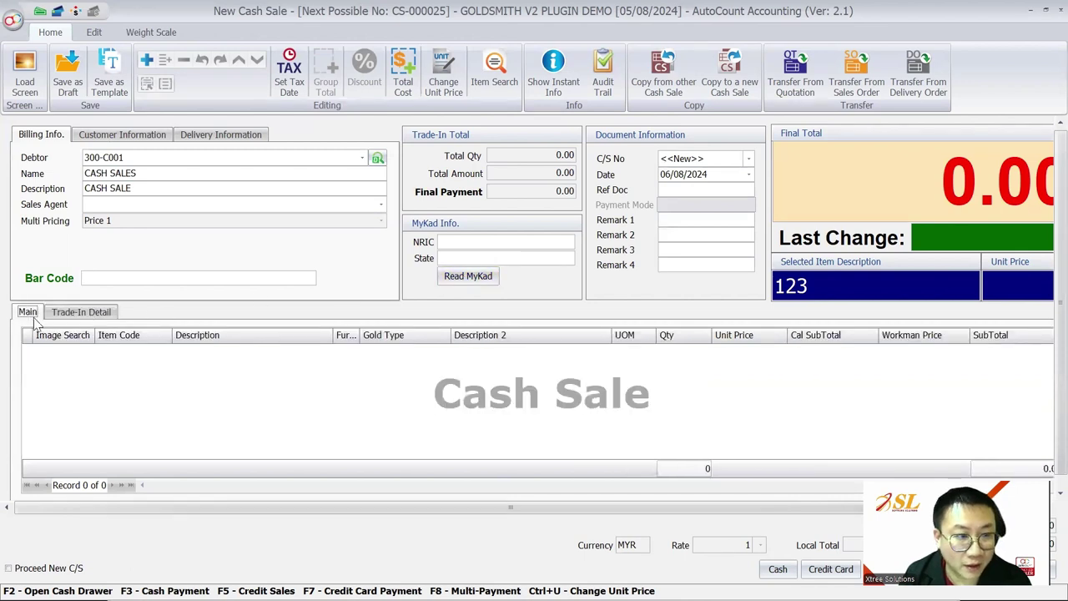
{"action": "right_click", "coordinate": [88, 364]}
{"action": "left_click", "coordinate": [127, 67]}
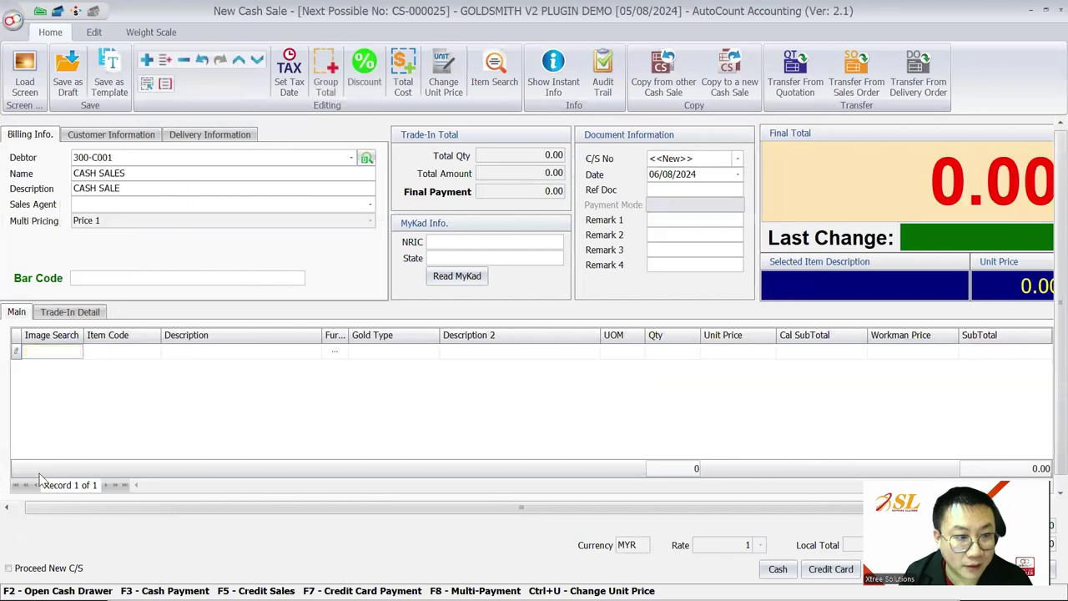
Fill the cash sale line through the image search with item 2EXZA from the 手链 (bracelet) item type
{"action": "left_click", "coordinate": [52, 353]}
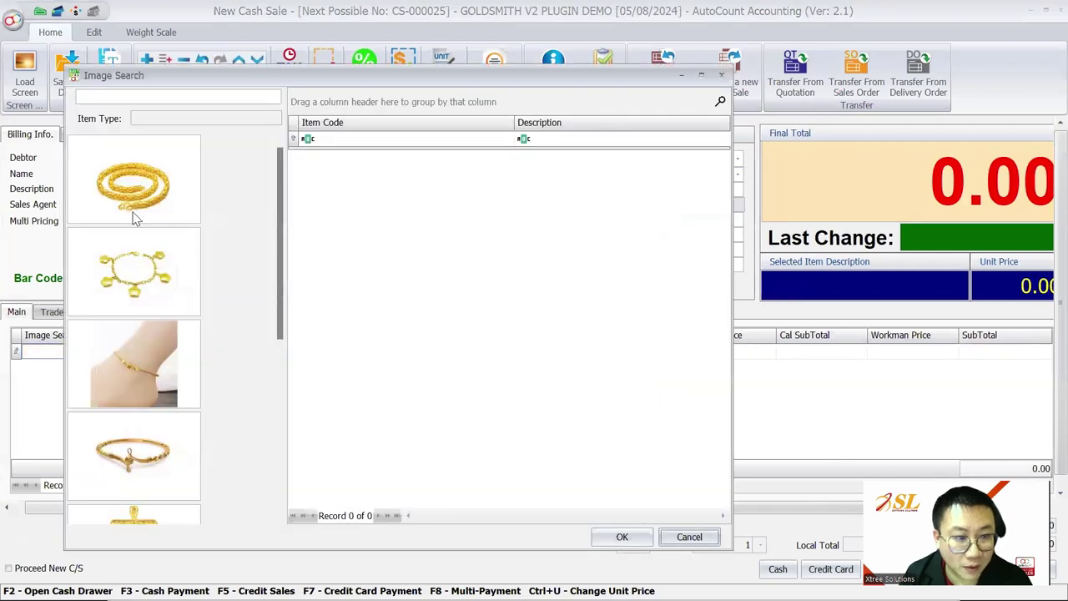
{"action": "left_click", "coordinate": [721, 75]}
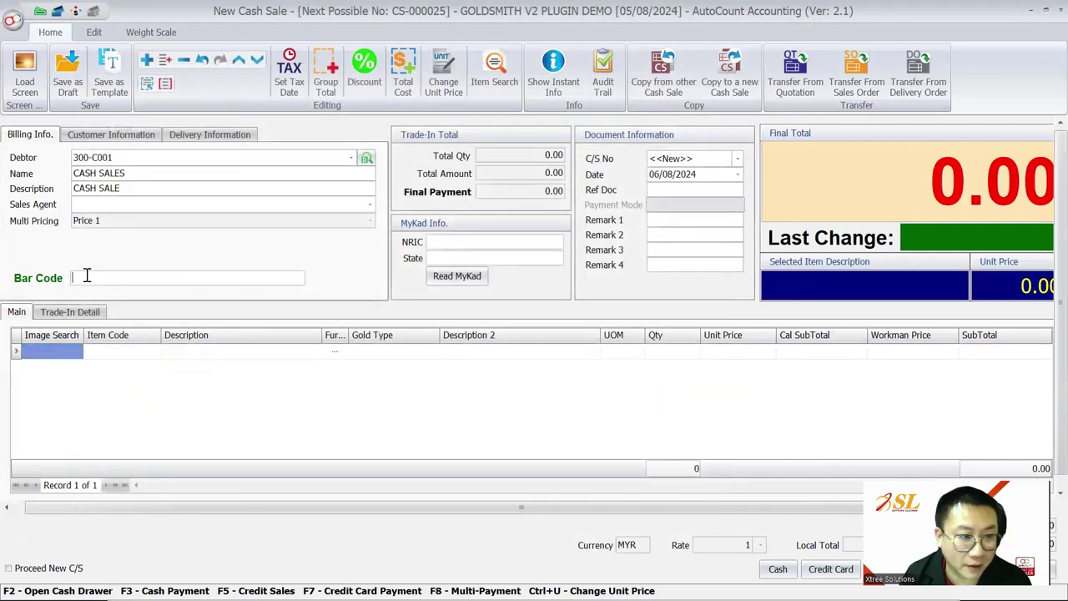
{"action": "left_click", "coordinate": [57, 349]}
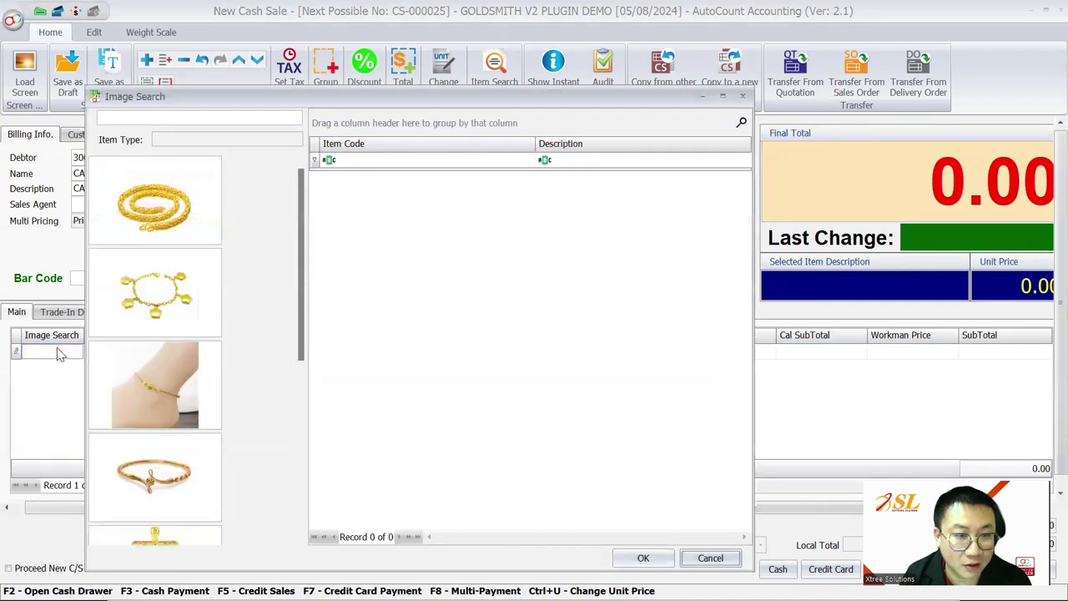
{"action": "left_click", "coordinate": [165, 277]}
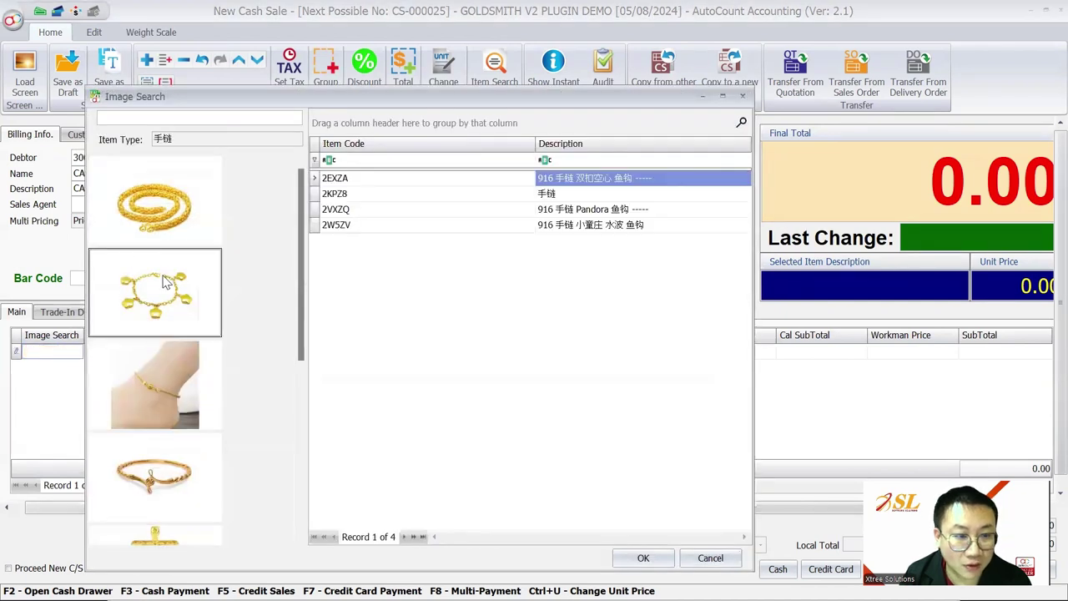
{"action": "double_click", "coordinate": [479, 183]}
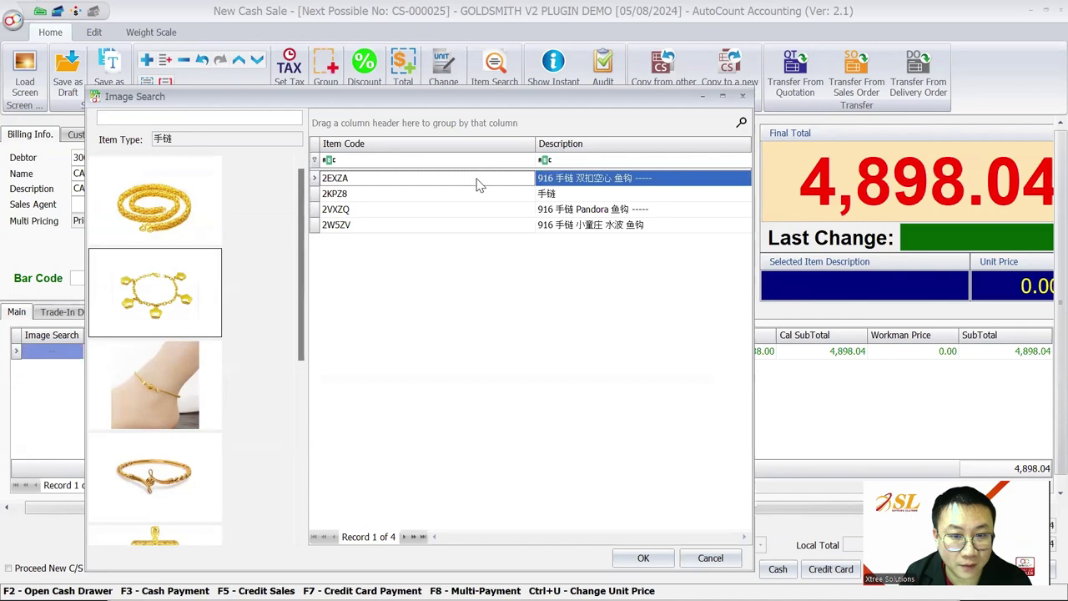
{"action": "left_click", "coordinate": [710, 558]}
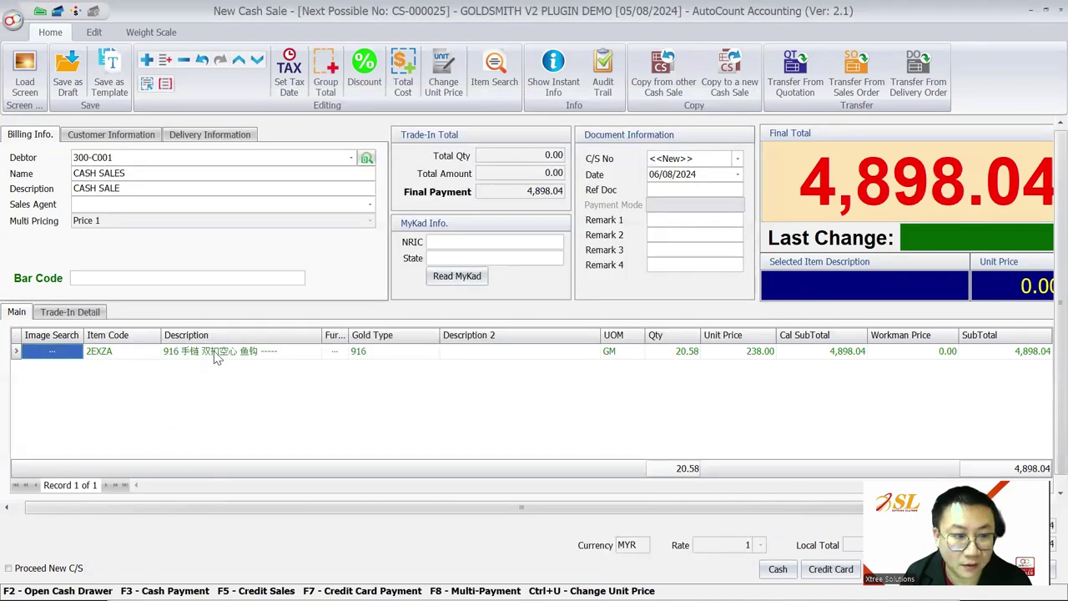
Set the quantity of the 2EXZA bracelet line to 19.85 GM
{"action": "left_click", "coordinate": [676, 357]}
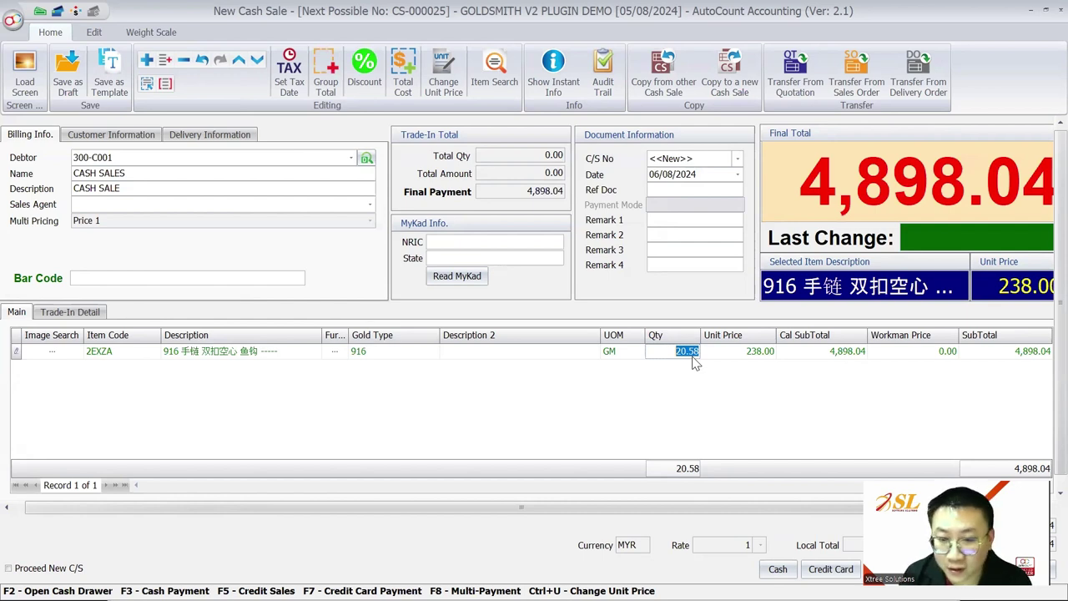
{"action": "type", "text": "1"}
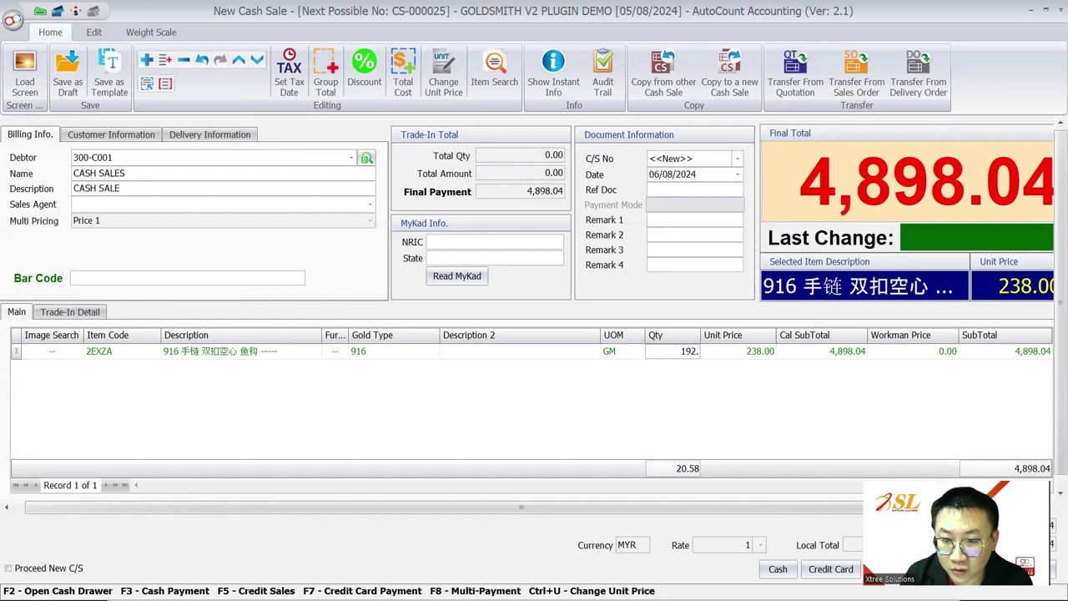
{"action": "type", "text": "9.8"}
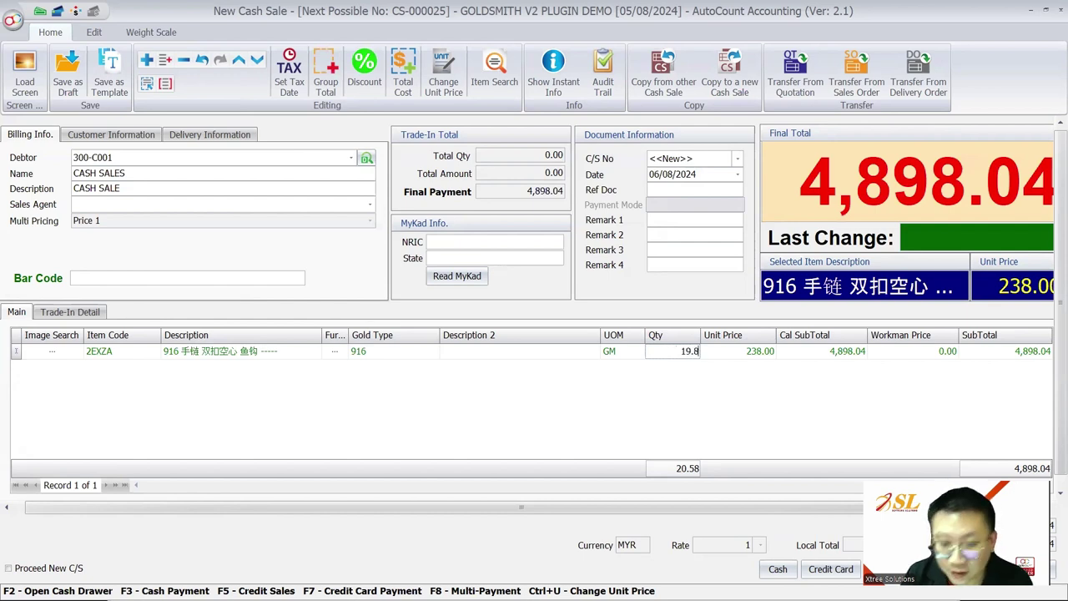
{"action": "type", "text": "5"}
{"action": "key", "text": "Tab"}
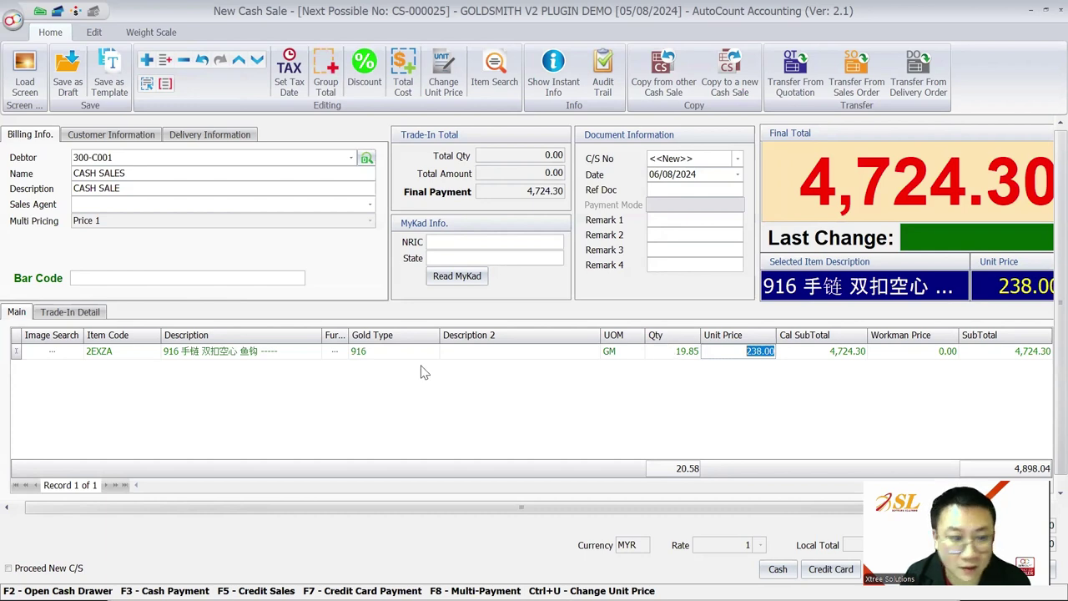
In the trade-in details, choose the CASH PURCHASE creditor and replace its name with the trade-in customer's full name
{"action": "left_click", "coordinate": [46, 314]}
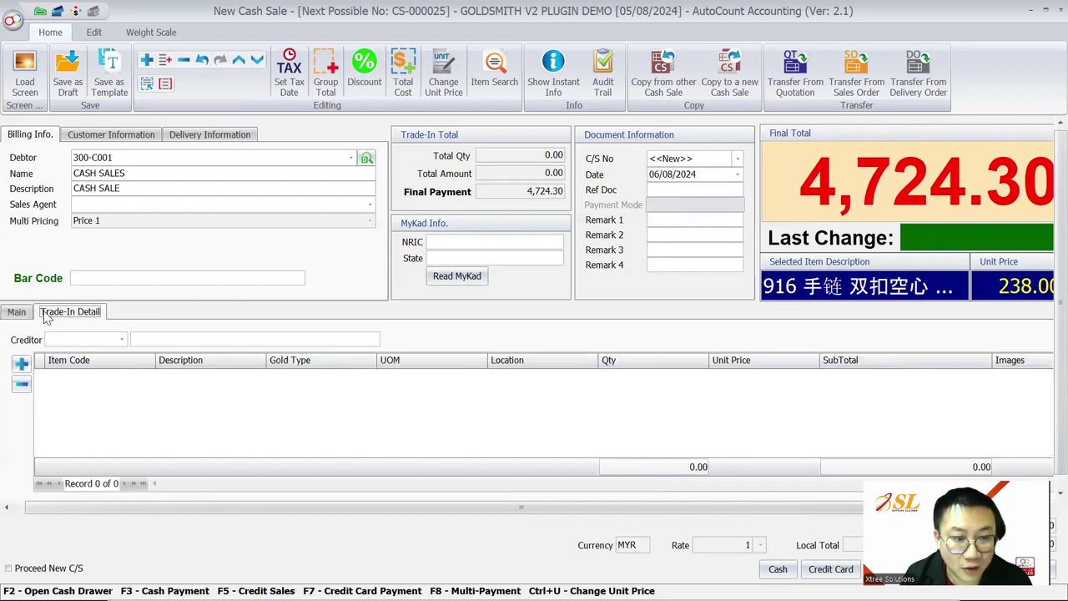
{"action": "left_click", "coordinate": [122, 339]}
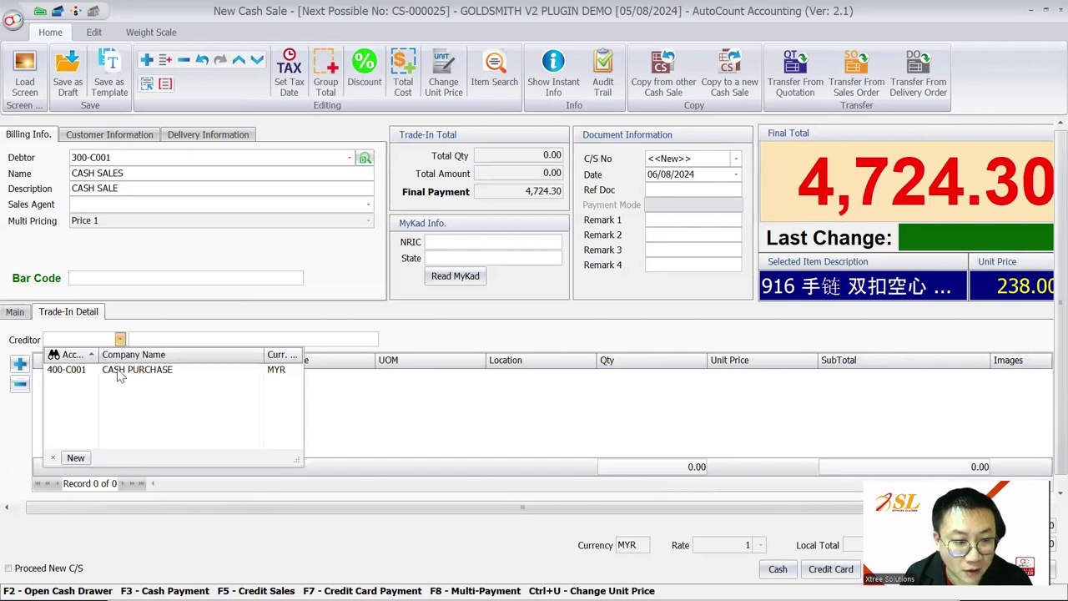
{"action": "left_click", "coordinate": [122, 376]}
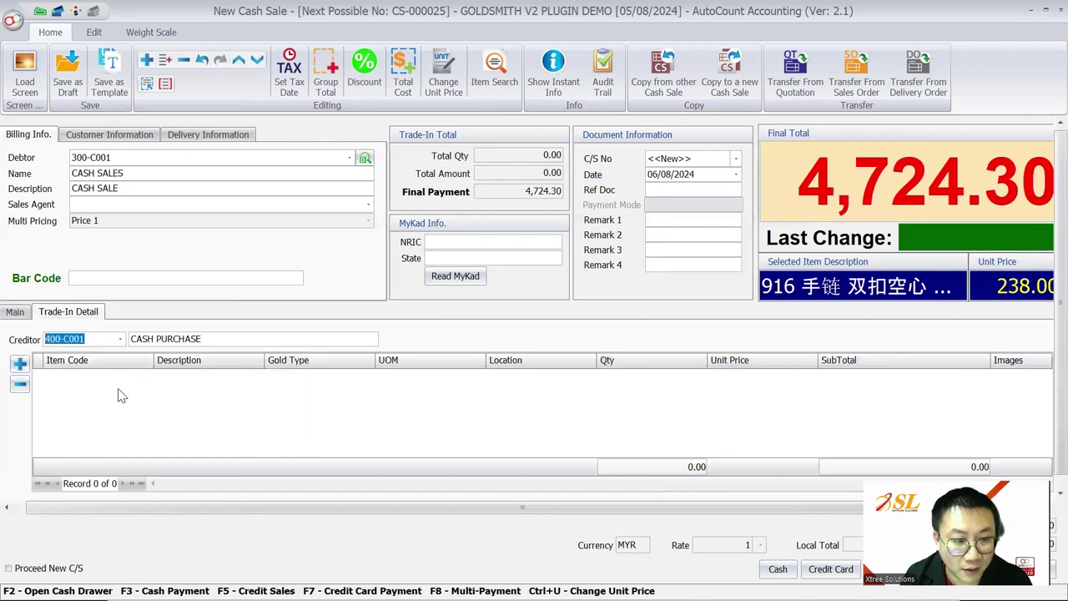
{"action": "left_click", "coordinate": [121, 339]}
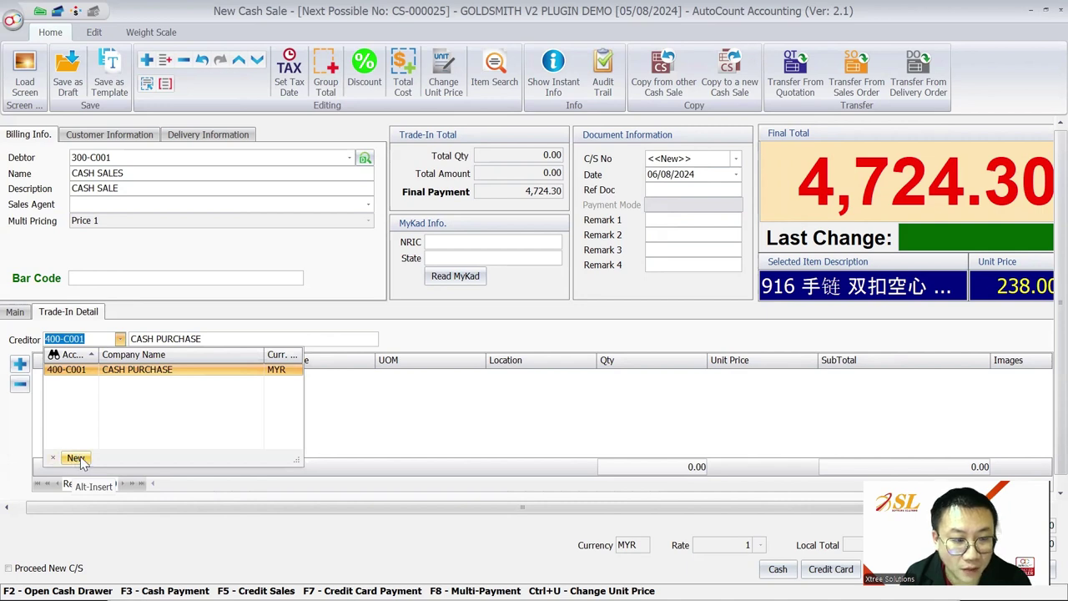
{"action": "left_click", "coordinate": [125, 377]}
{"action": "left_click_drag", "start_coordinate": [233, 338], "coordinate": [105, 339]}
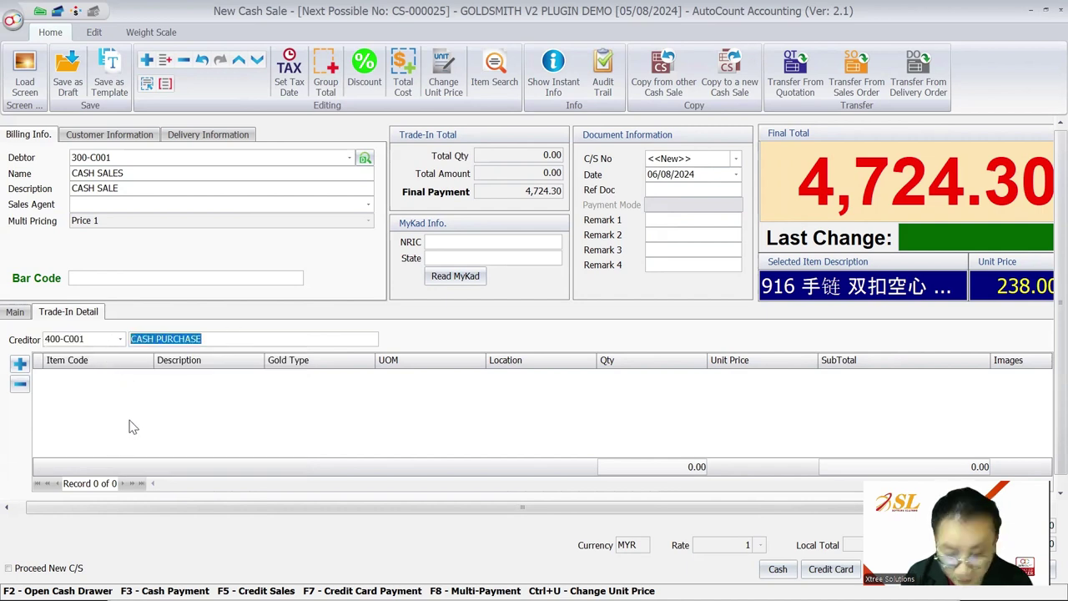
{"action": "type", "text": "LWO"}
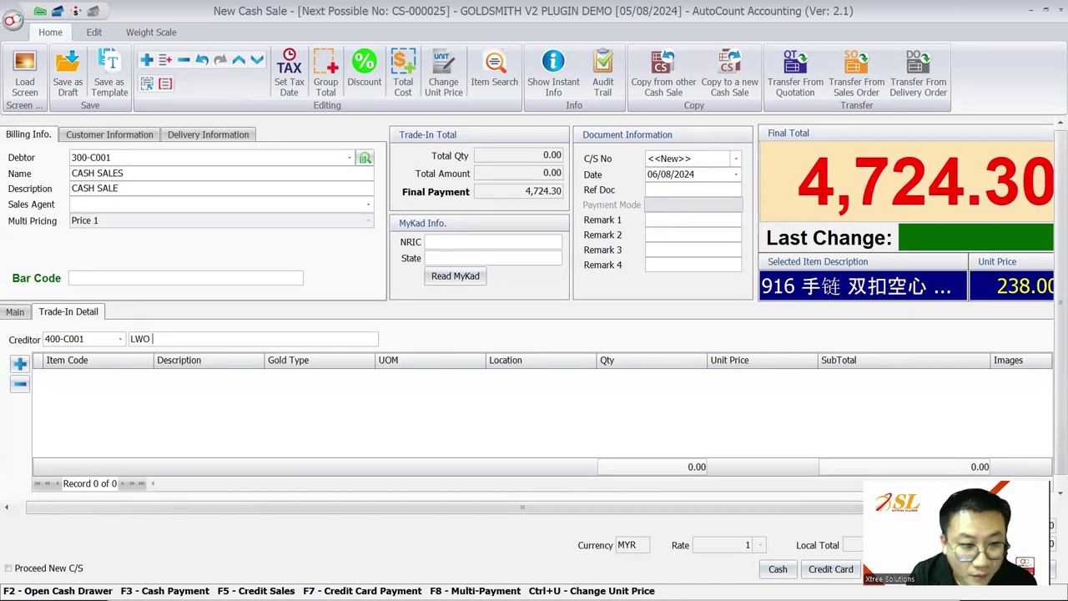
{"action": "key", "text": "BackSpace"}
{"action": "key", "text": "BackSpace"}
{"action": "key", "text": "BackSpace"}
{"action": "type", "text": "OW M"}
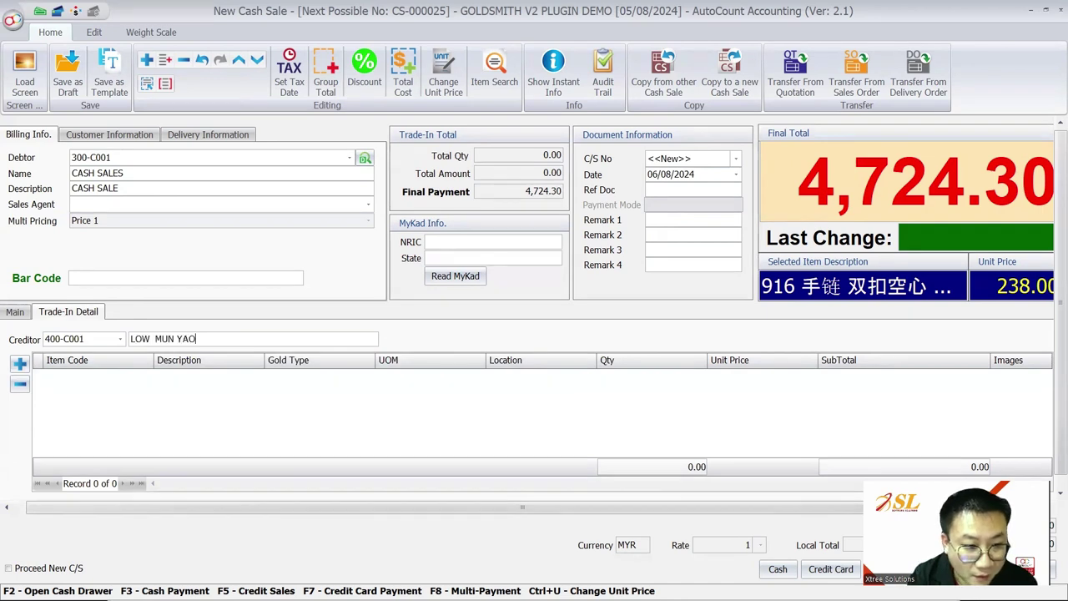
Add a trade-in line for item 835, 835 OLD GOLD
{"action": "left_click", "coordinate": [20, 364]}
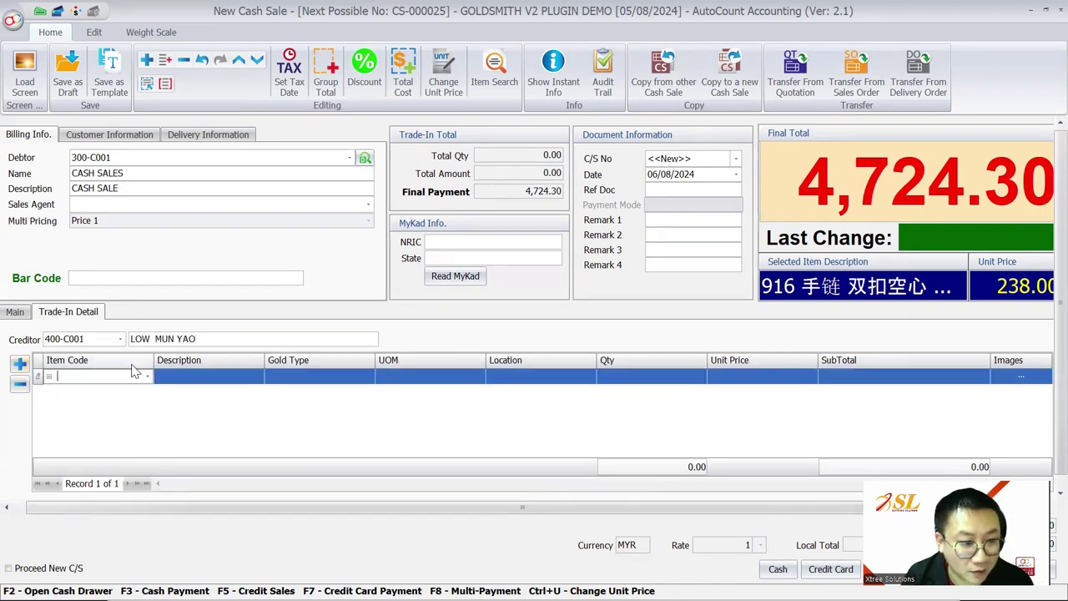
{"action": "left_click", "coordinate": [148, 377]}
{"action": "scroll", "coordinate": [154, 432], "scroll_direction": "down", "scroll_amount": 1}
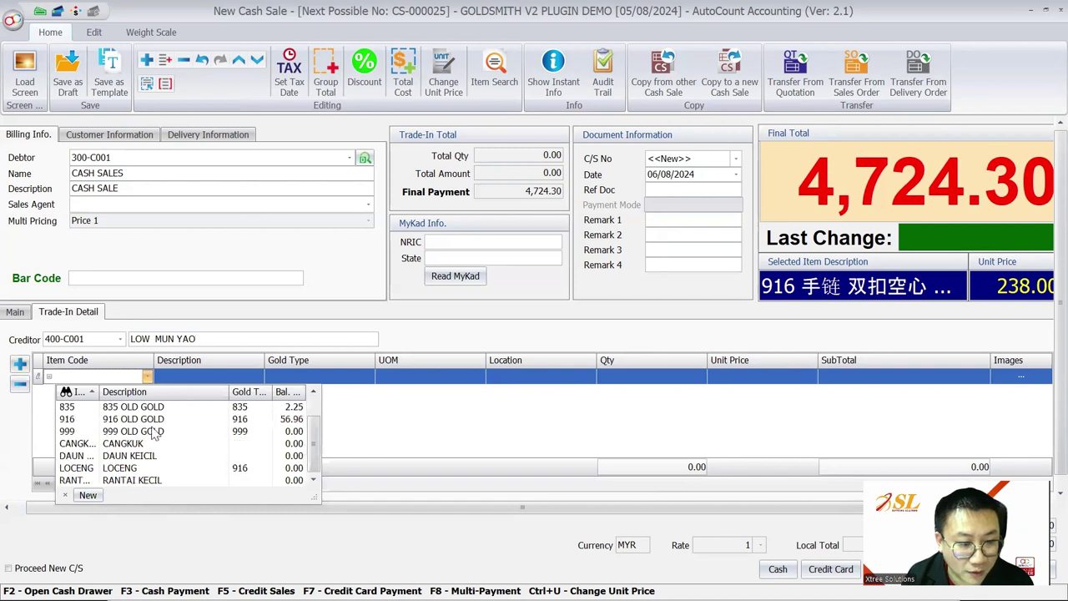
{"action": "scroll", "coordinate": [154, 431], "scroll_direction": "up", "scroll_amount": 1}
{"action": "scroll", "coordinate": [143, 429], "scroll_direction": "down", "scroll_amount": 1}
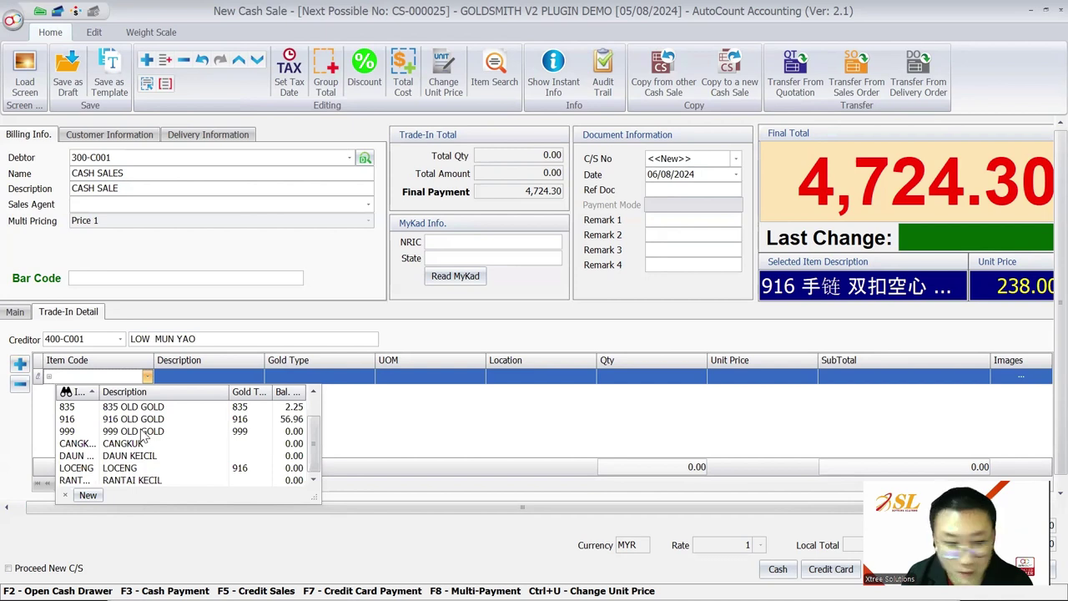
{"action": "scroll", "coordinate": [143, 434], "scroll_direction": "up", "scroll_amount": 1}
{"action": "left_click", "coordinate": [143, 432]}
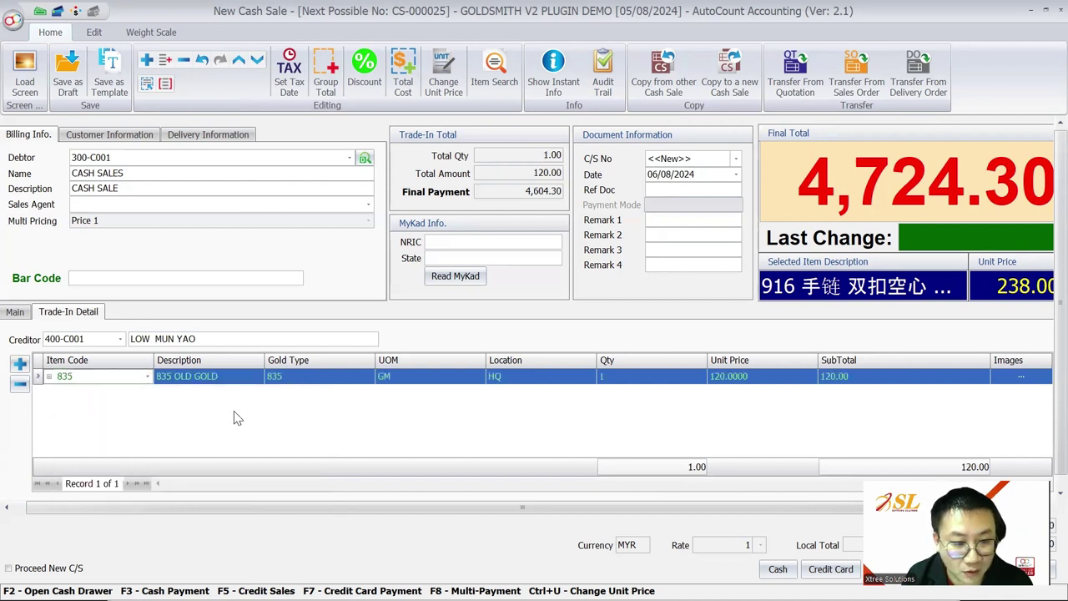
Set the 835 OLD GOLD trade-in quantity to 1.25 GM, keeping its default unit price
{"action": "left_click", "coordinate": [655, 376]}
{"action": "type", "text": "1.25"}
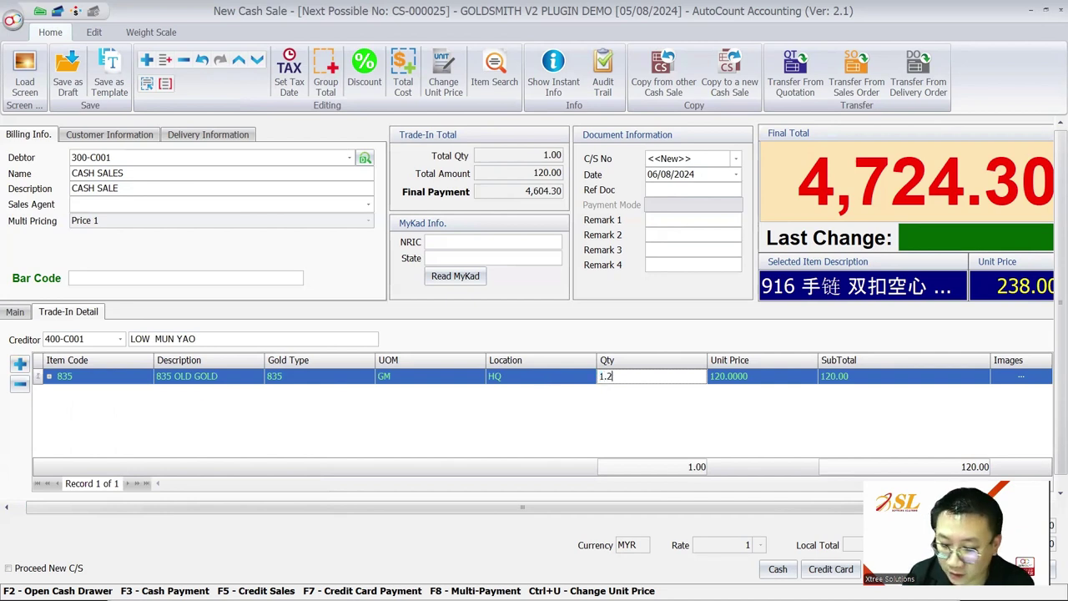
{"action": "key", "text": "Tab"}
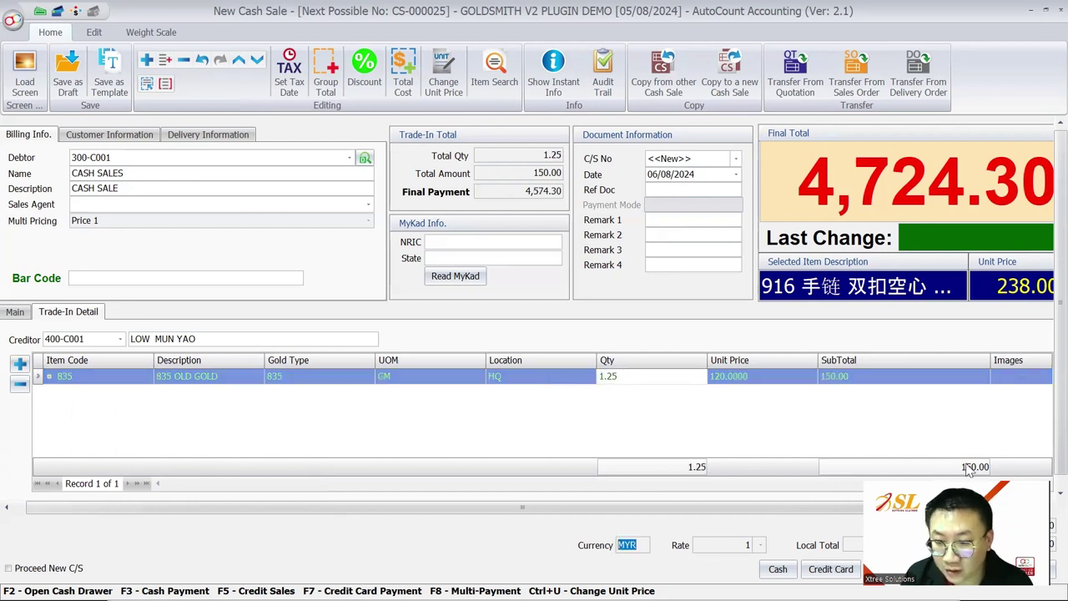
{"action": "left_click", "coordinate": [782, 425]}
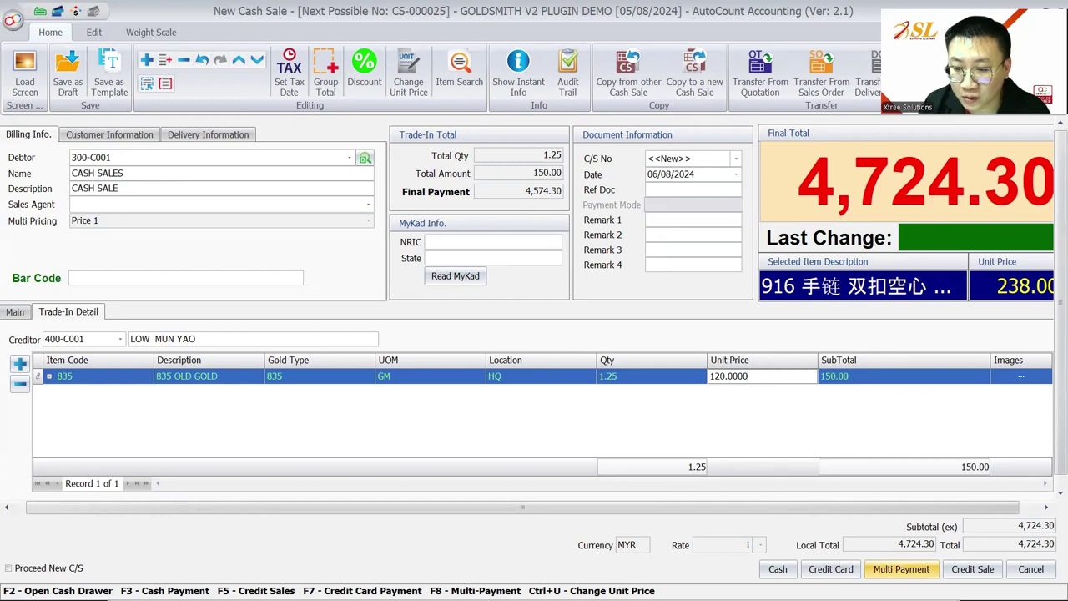
Settle the sale by cash with 5,000 received and confirm the payment
{"action": "left_click", "coordinate": [777, 568]}
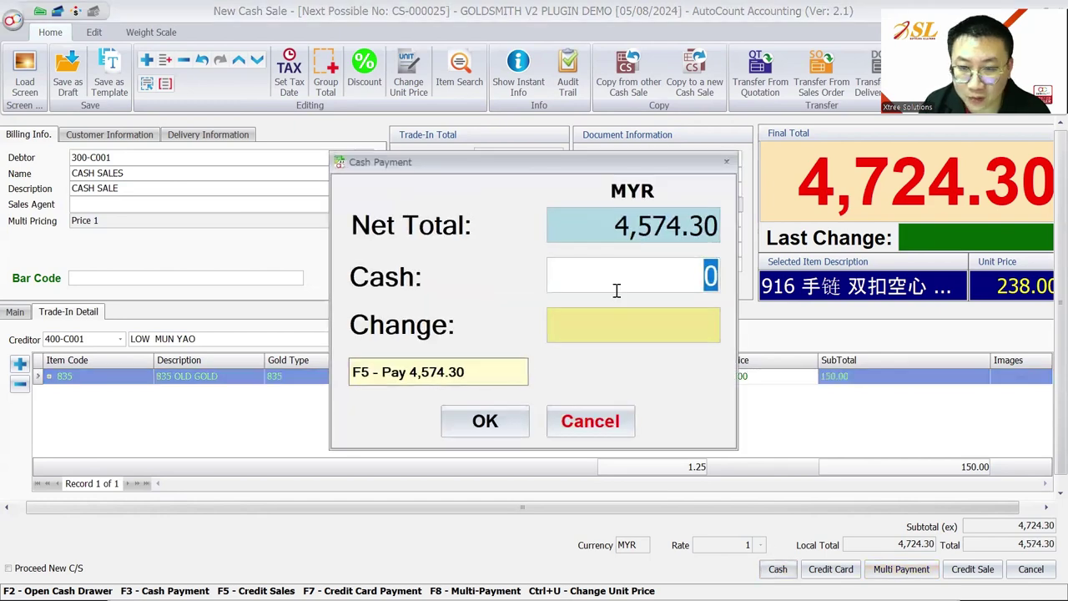
{"action": "type", "text": "5,000"}
{"action": "key", "text": "Tab"}
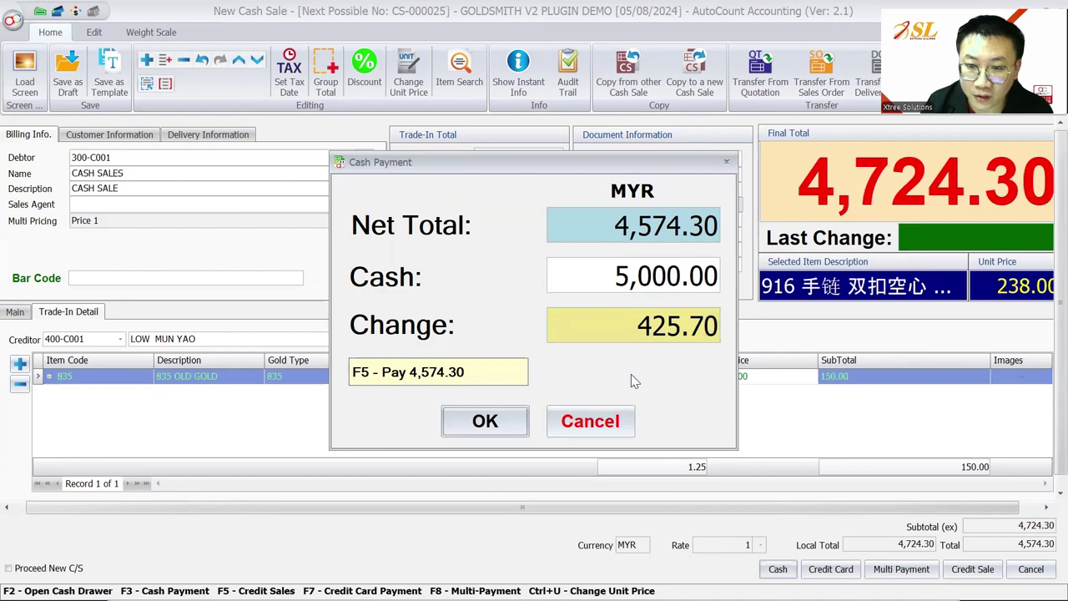
{"action": "left_click", "coordinate": [485, 422]}
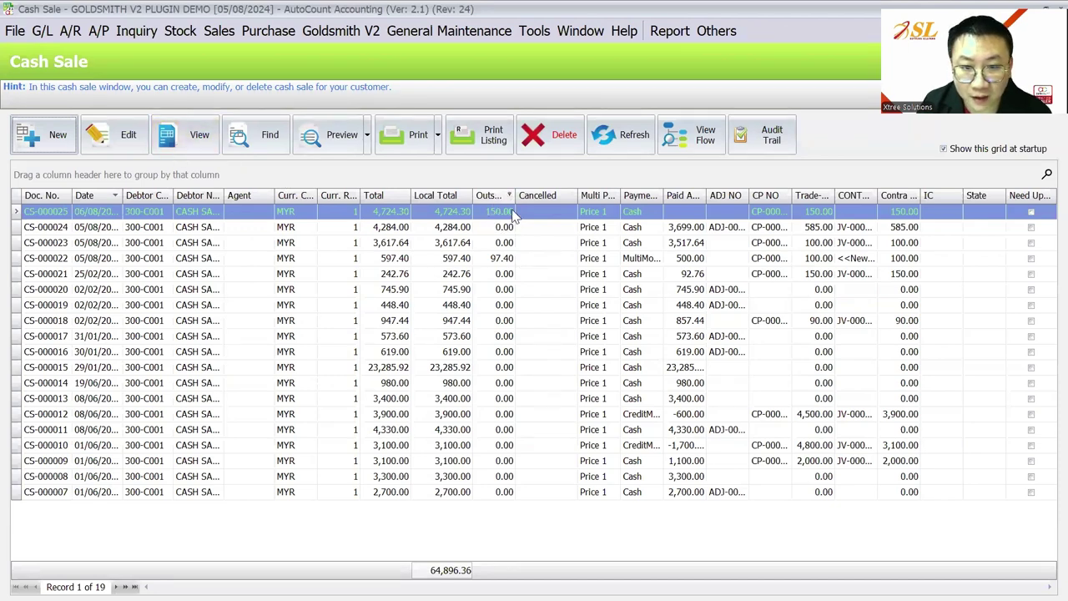
Refresh the cash sale list, view the cash purchase document linked to the newest sale, and close it
{"action": "left_click", "coordinate": [607, 137]}
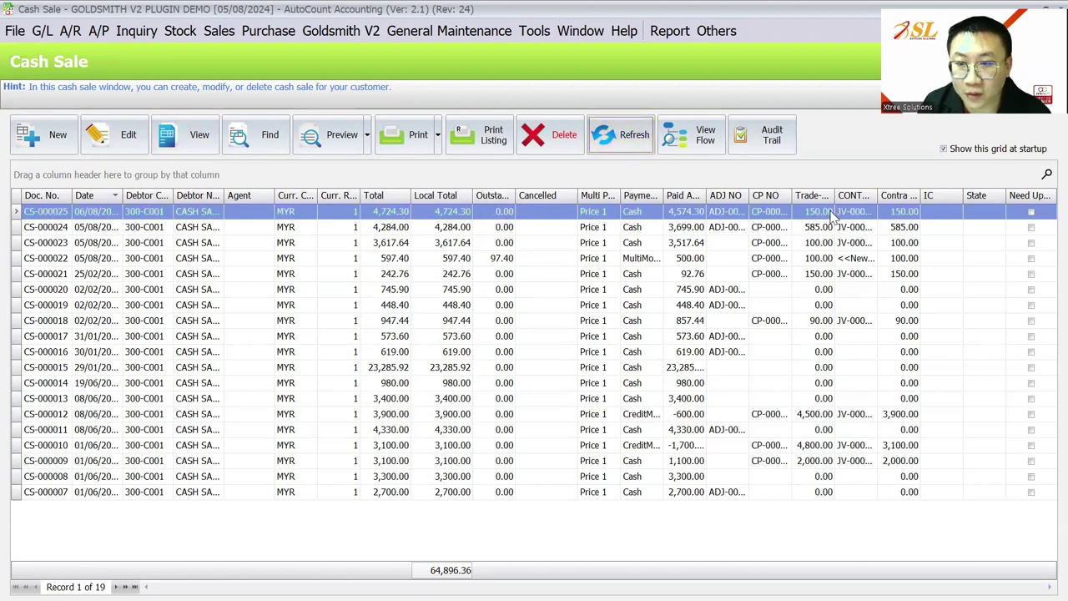
{"action": "left_click", "coordinate": [767, 214]}
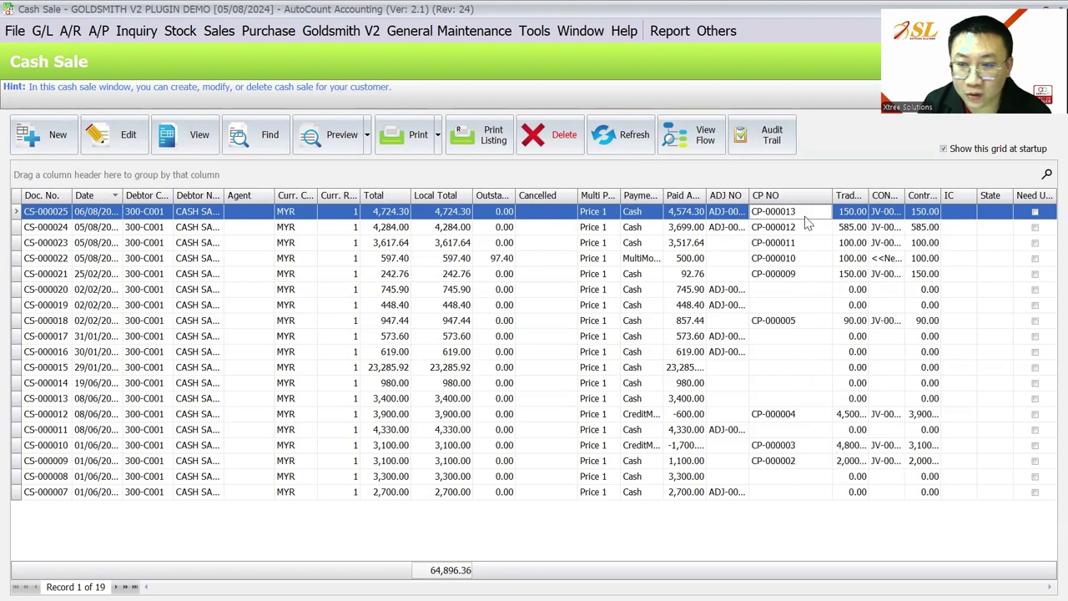
{"action": "double_click", "coordinate": [777, 214]}
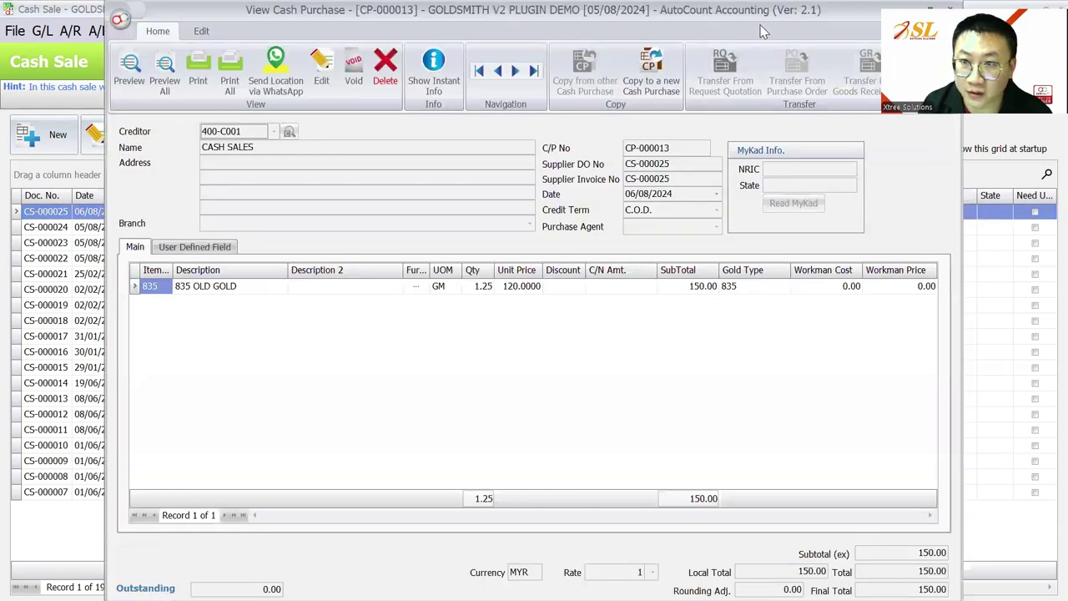
{"action": "key", "text": "Escape"}
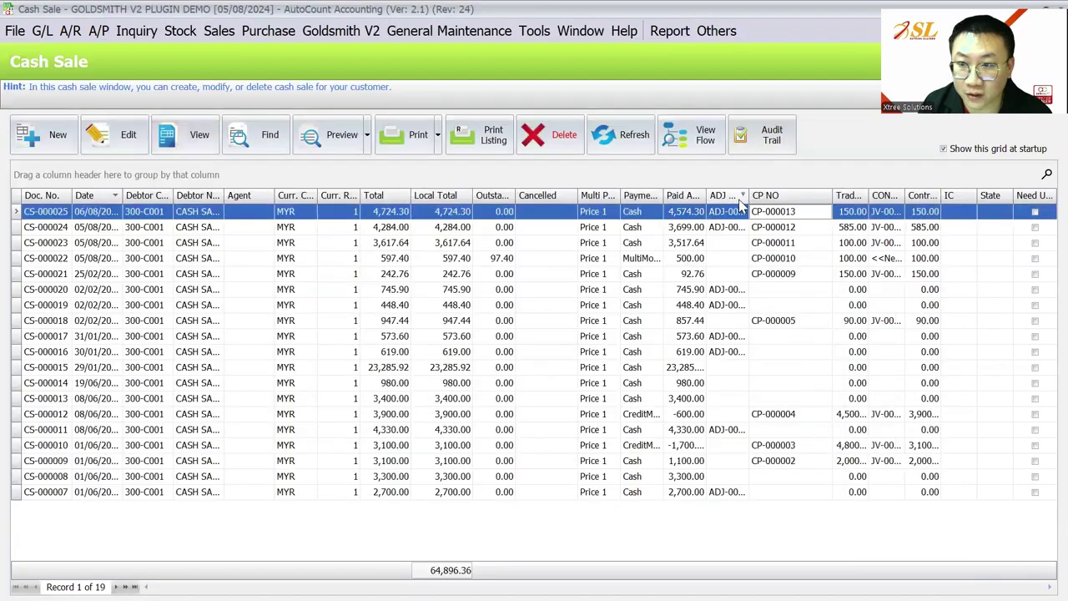
Open the stock adjustment linked to the newest cash sale, examine its item lines and stock item details, and close it
{"action": "left_click", "coordinate": [732, 213]}
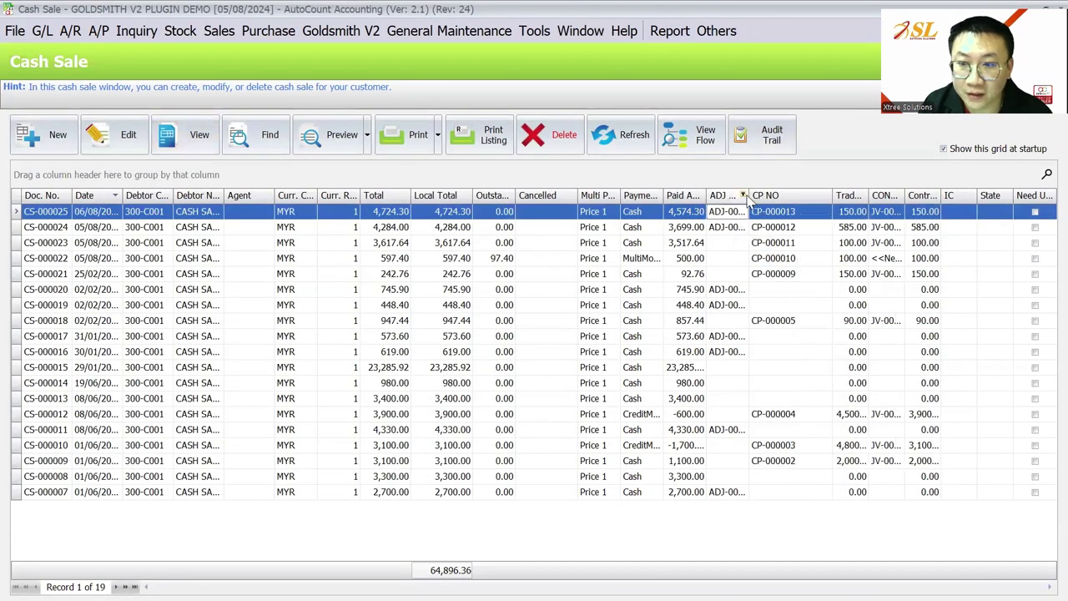
{"action": "left_click_drag", "start_coordinate": [749, 195], "coordinate": [756, 196]}
{"action": "double_click", "coordinate": [728, 218]}
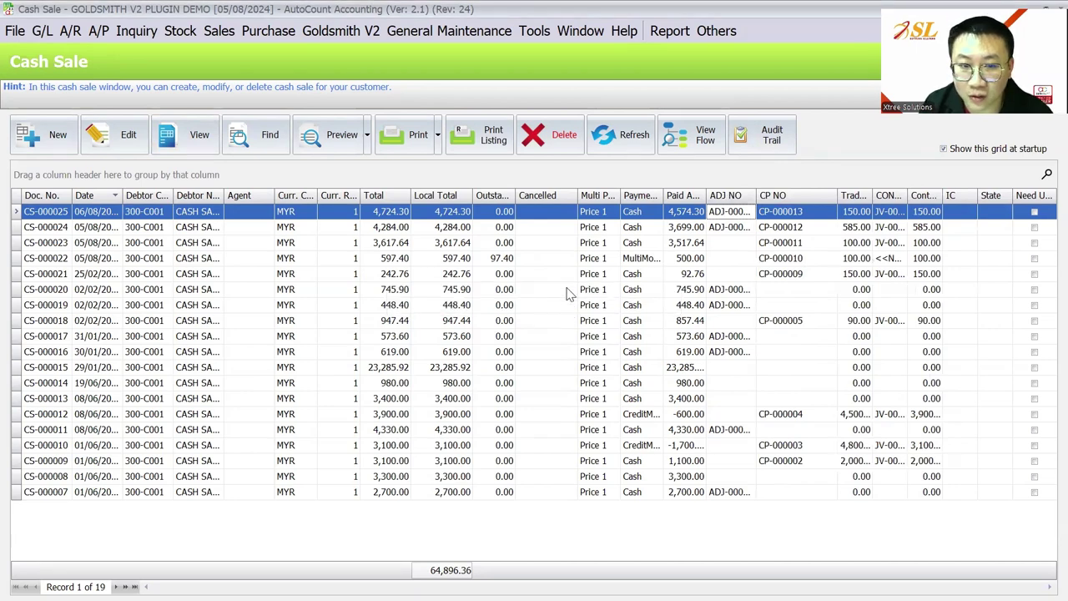
{"action": "double_click", "coordinate": [745, 214]}
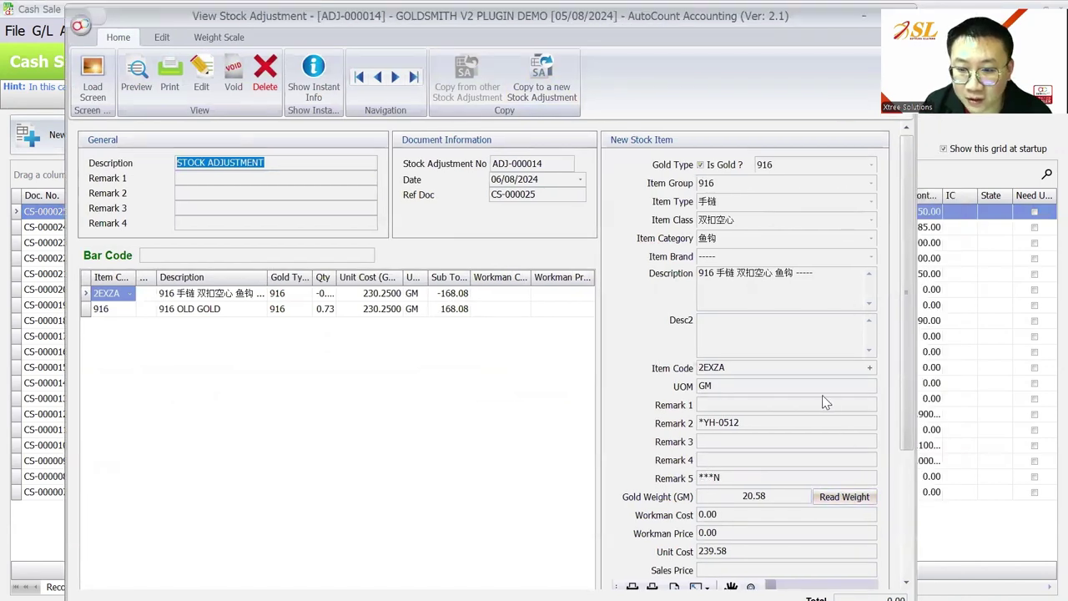
{"action": "scroll", "coordinate": [826, 401], "scroll_direction": "down", "scroll_amount": 3}
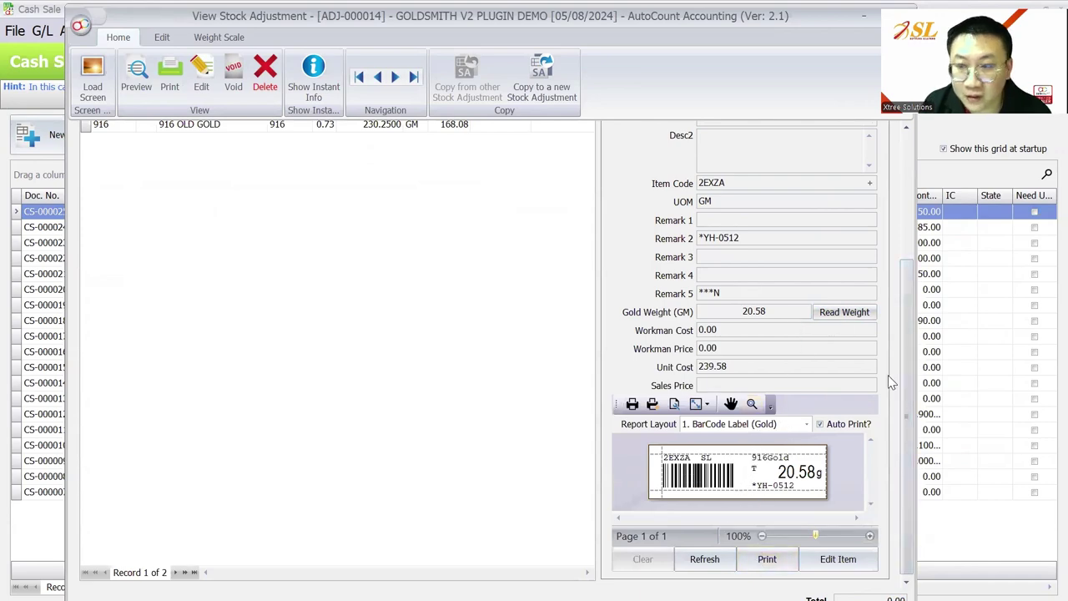
{"action": "left_click_drag", "start_coordinate": [906, 382], "coordinate": [905, 199]}
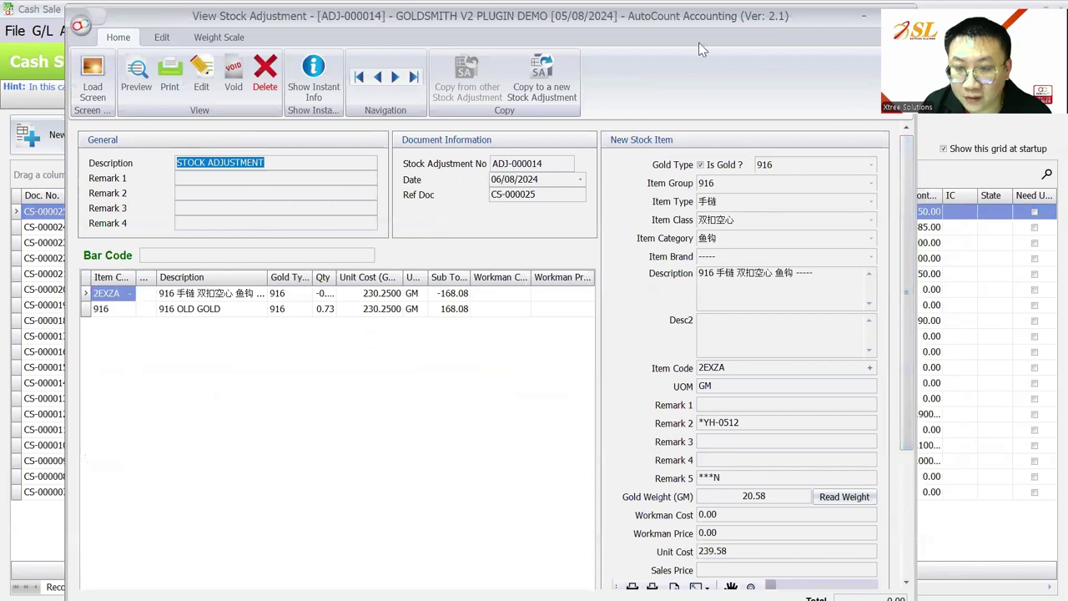
{"action": "left_click_drag", "start_coordinate": [688, 24], "coordinate": [618, 62]}
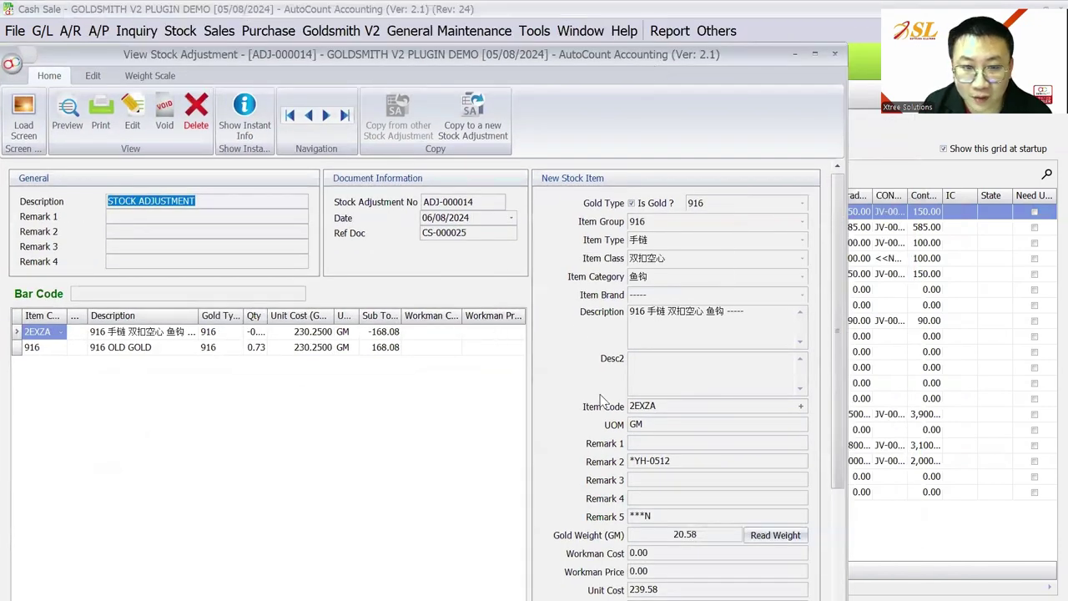
{"action": "left_click", "coordinate": [838, 55]}
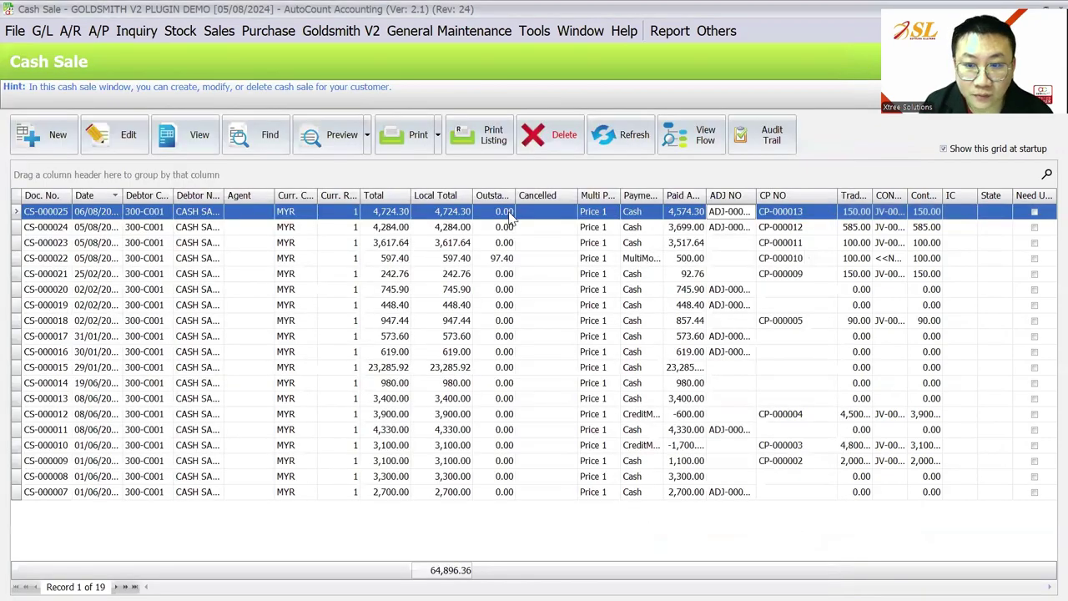
Create another new cash sale and add an empty item line to its main grid
{"action": "left_click", "coordinate": [61, 146]}
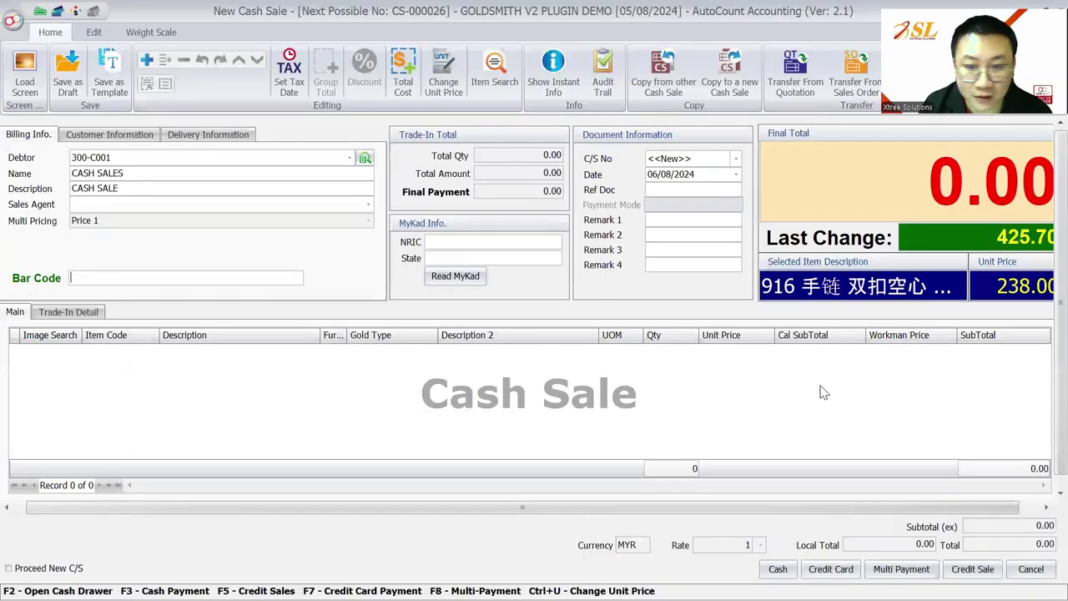
{"action": "right_click", "coordinate": [443, 397]}
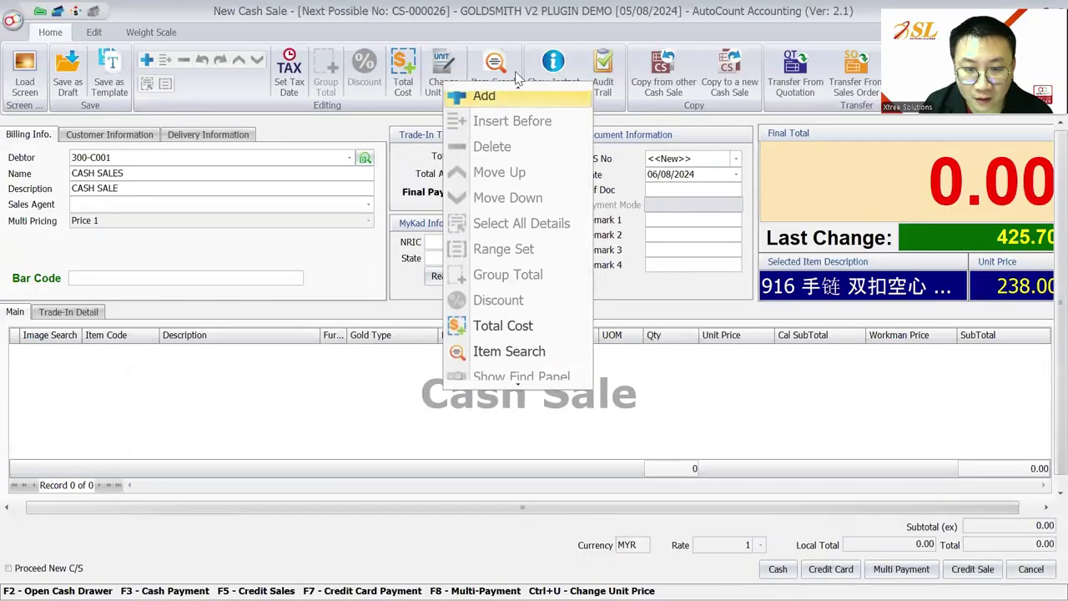
{"action": "left_click", "coordinate": [500, 96]}
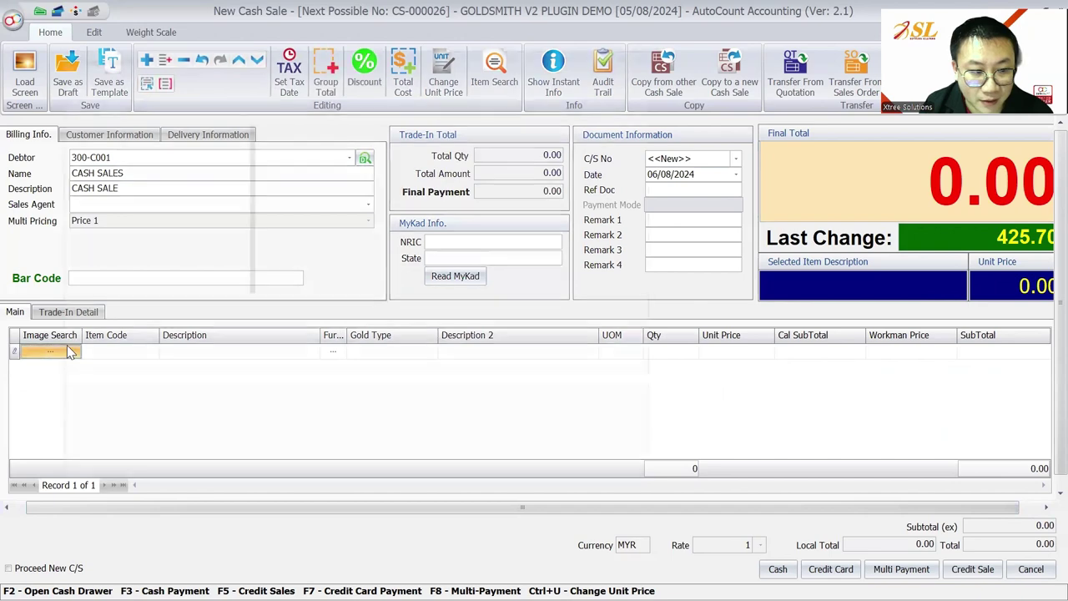
Fill the line with bracelet item 2W5ZV through image search of type 手链, and check its quantity and workman price
{"action": "left_click", "coordinate": [71, 351]}
{"action": "left_click", "coordinate": [125, 242]}
{"action": "left_click", "coordinate": [385, 146]}
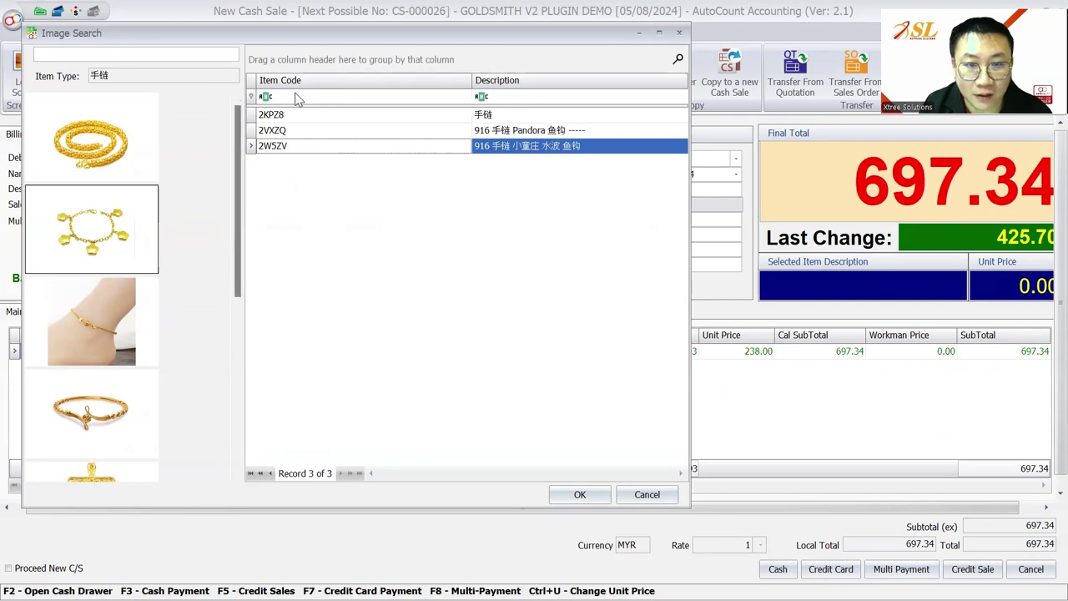
{"action": "left_click", "coordinate": [644, 494]}
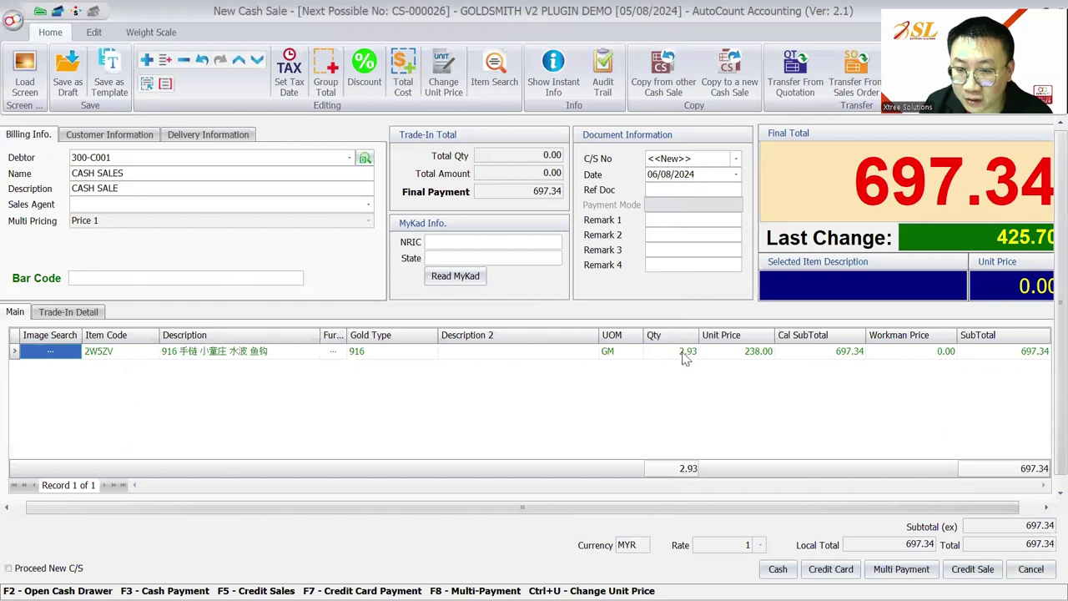
{"action": "left_click", "coordinate": [683, 354]}
{"action": "left_click", "coordinate": [903, 355]}
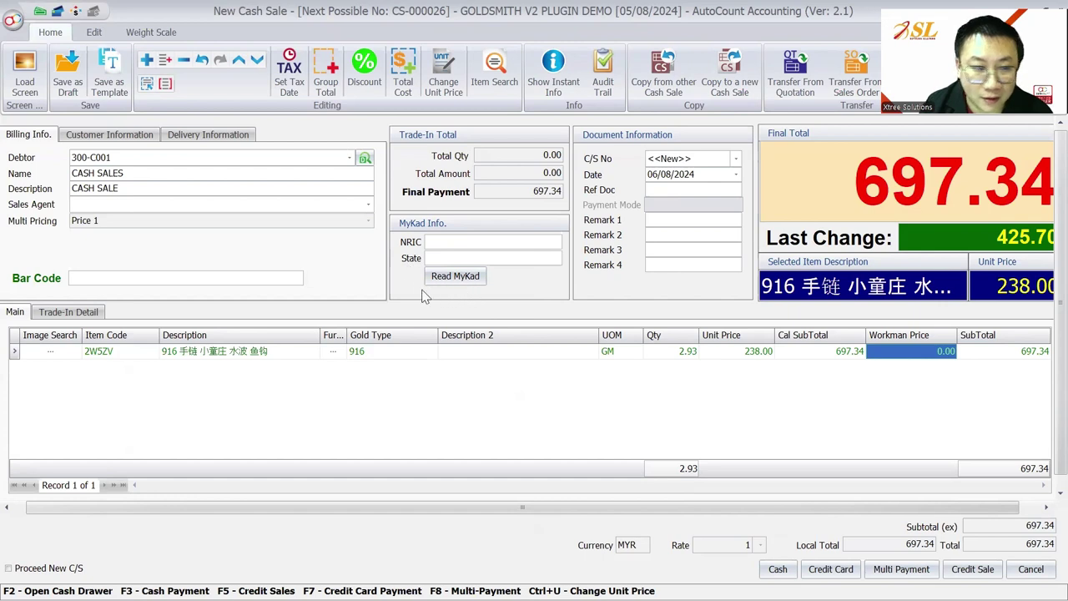
Review the customer and delivery information fields of the new cash sale, and close it without saving
{"action": "left_click", "coordinate": [110, 134]}
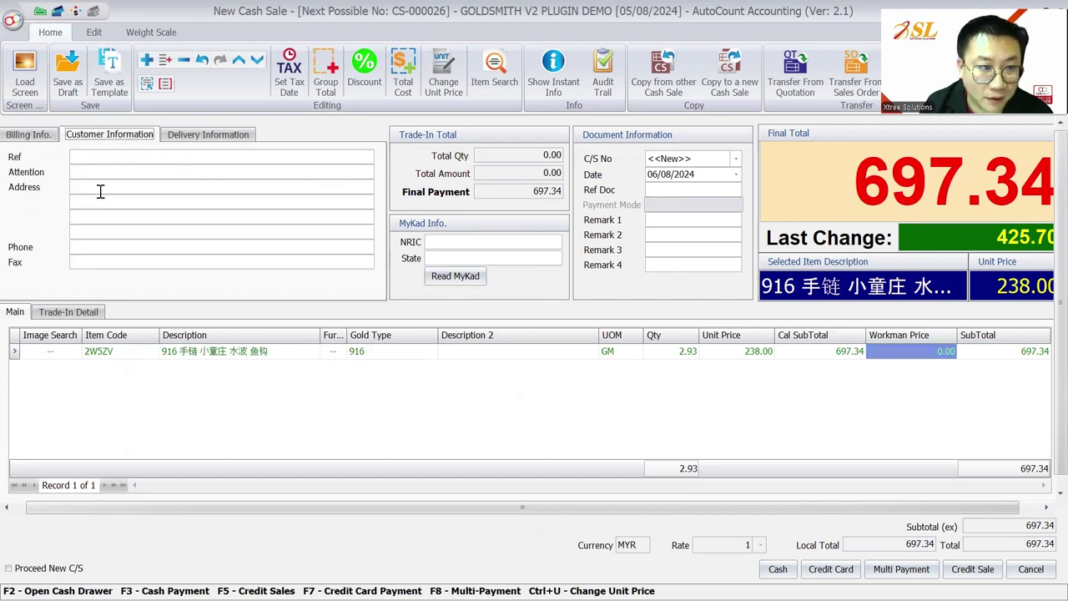
{"action": "left_click", "coordinate": [192, 136]}
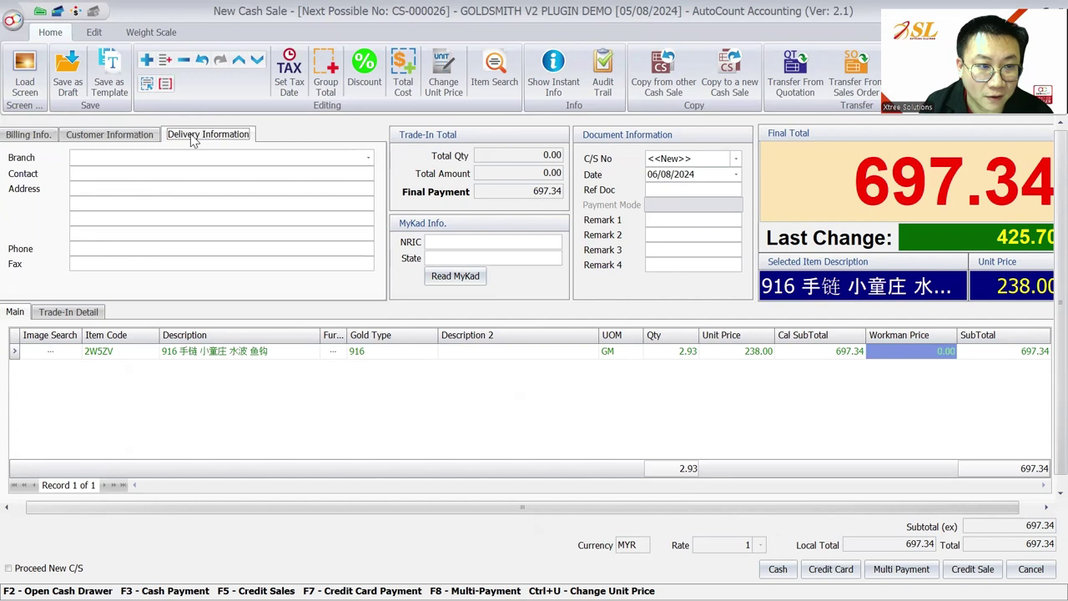
{"action": "left_click", "coordinate": [119, 135]}
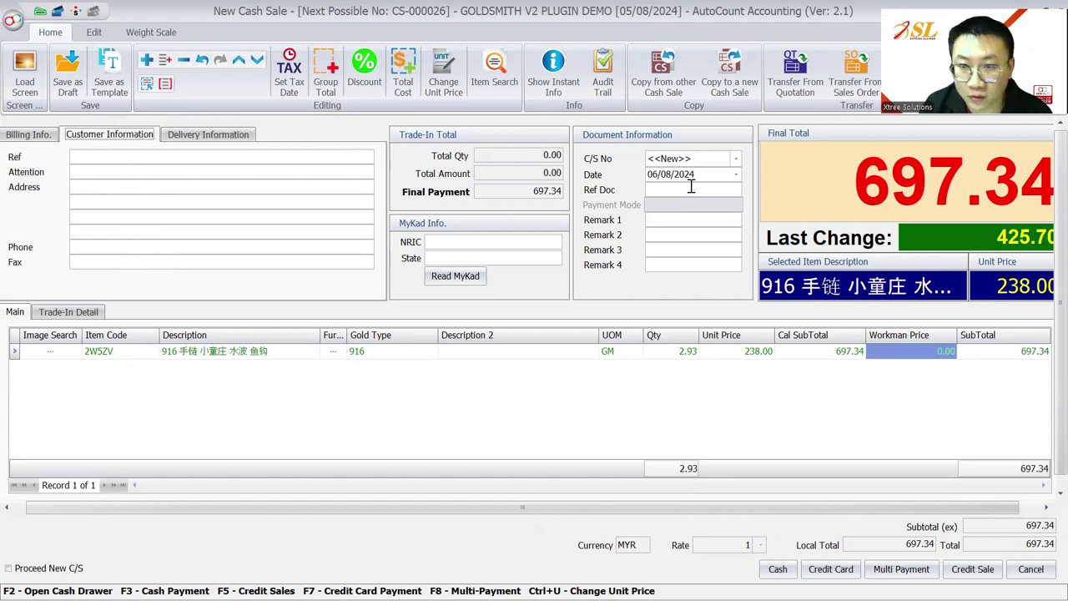
{"action": "key", "text": "Escape"}
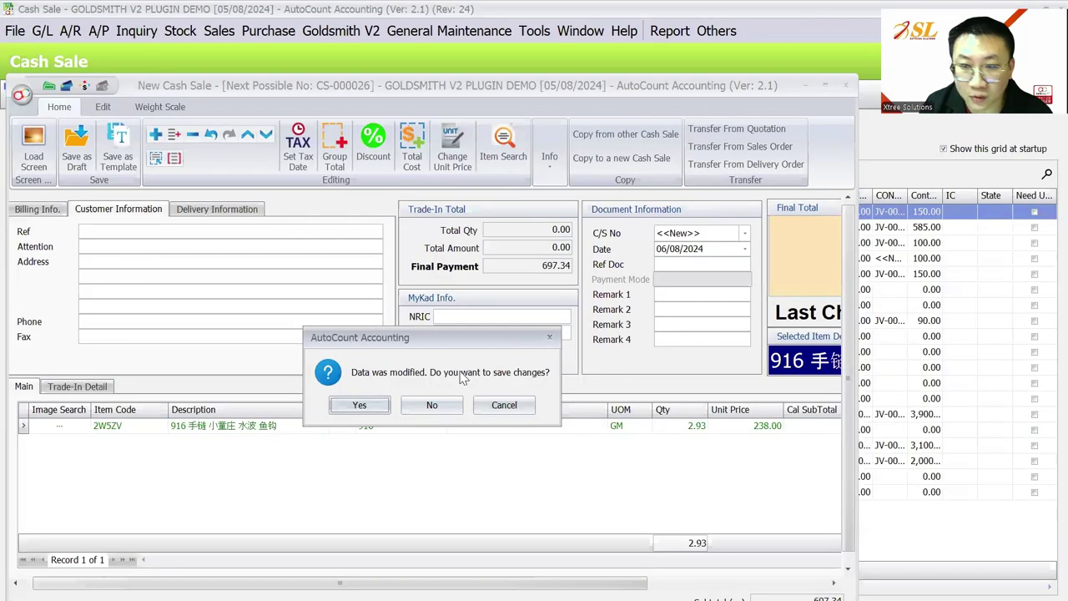
{"action": "left_click", "coordinate": [435, 337]}
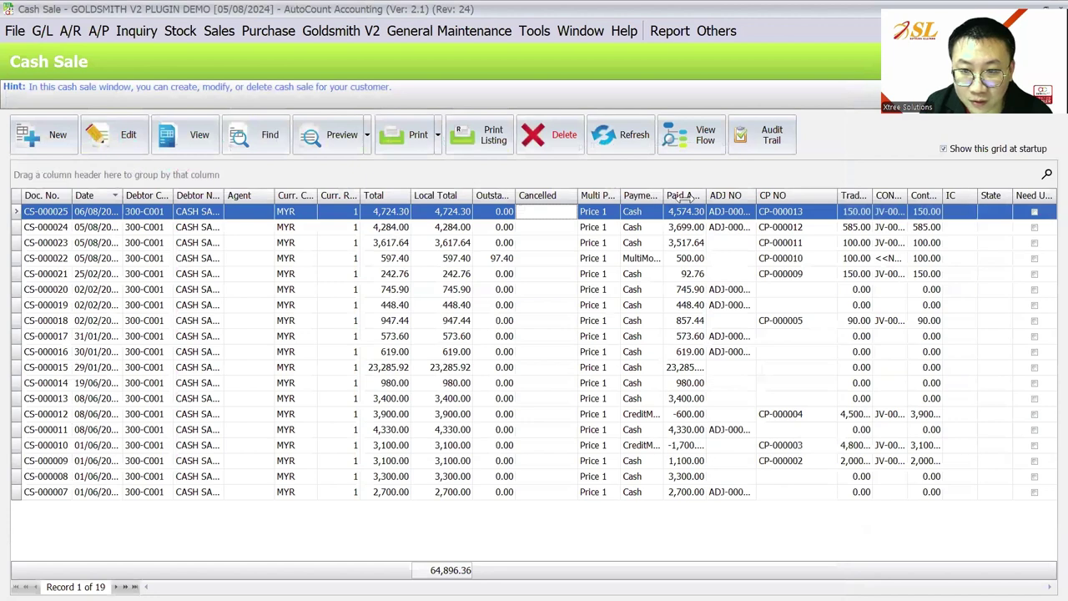
Widen the Payment Mode column of the cash sale list and compare the multi-payment, credit and cash sales
{"action": "left_click_drag", "start_coordinate": [682, 197], "coordinate": [685, 197]}
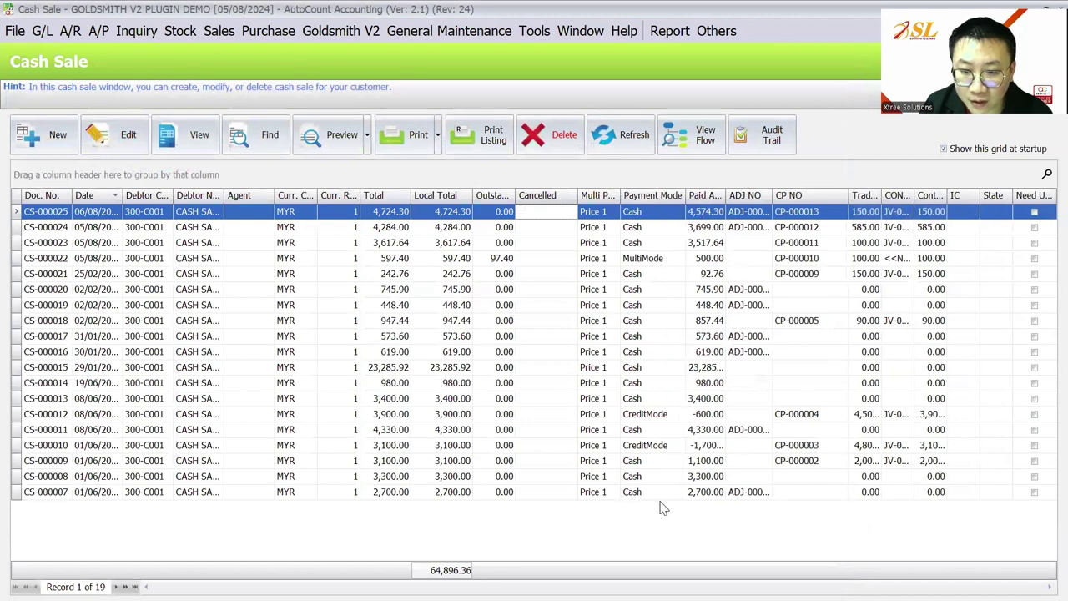
{"action": "left_click", "coordinate": [636, 260]}
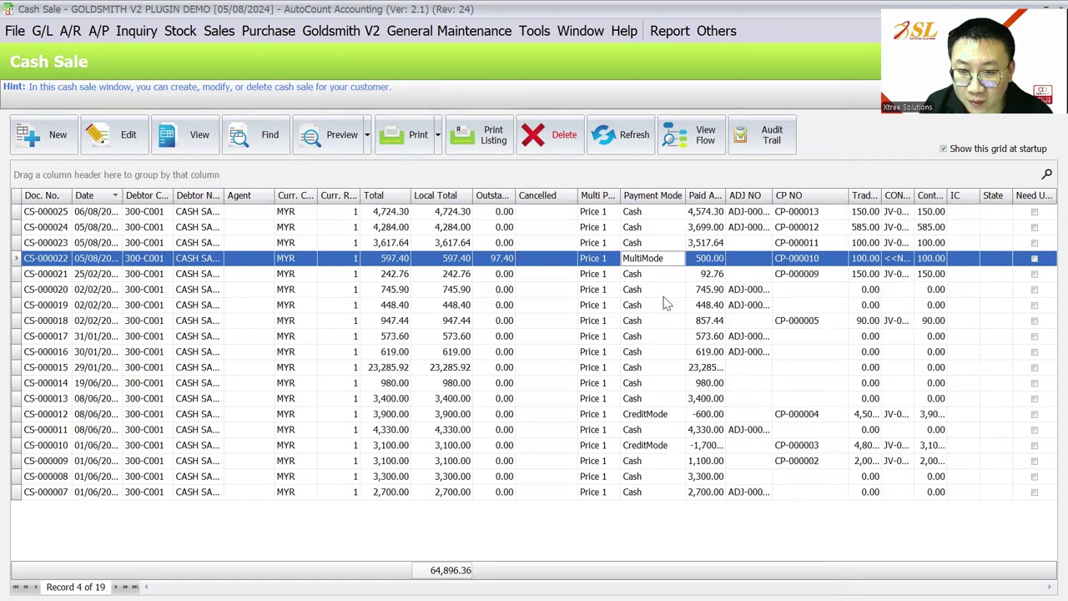
{"action": "left_click", "coordinate": [644, 417]}
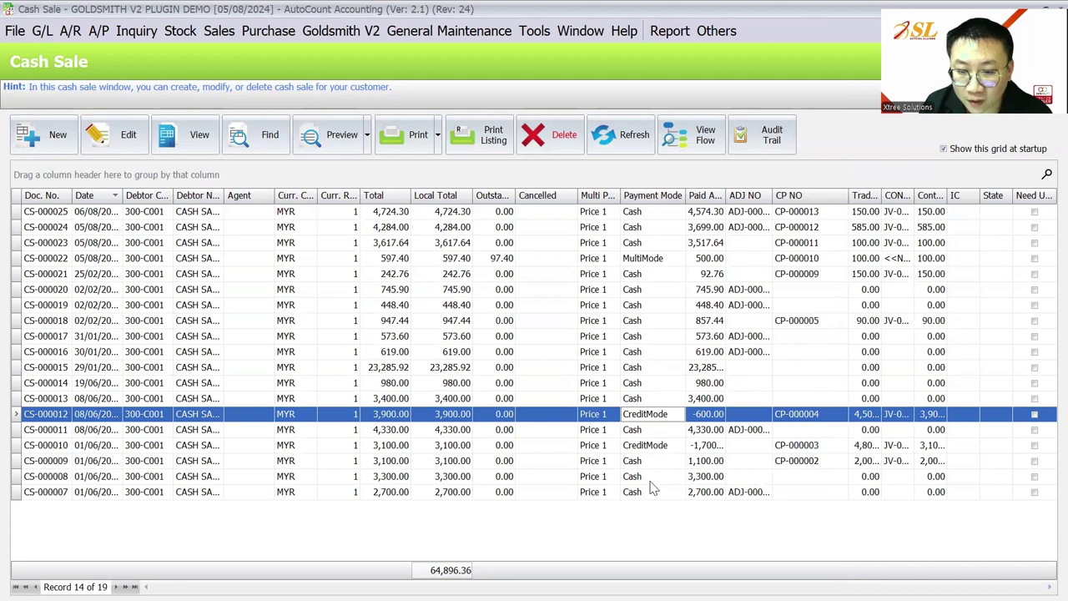
{"action": "left_click", "coordinate": [643, 214]}
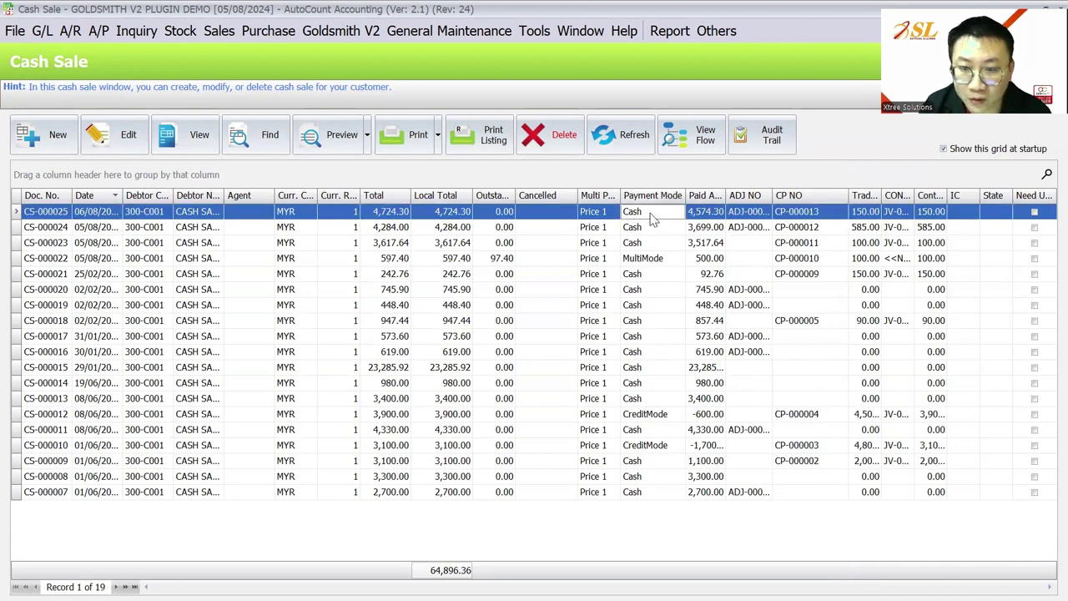
Examine the paid amounts of the two CreditMode sales, CS-000012 and CS-000010
{"action": "left_click", "coordinate": [707, 415]}
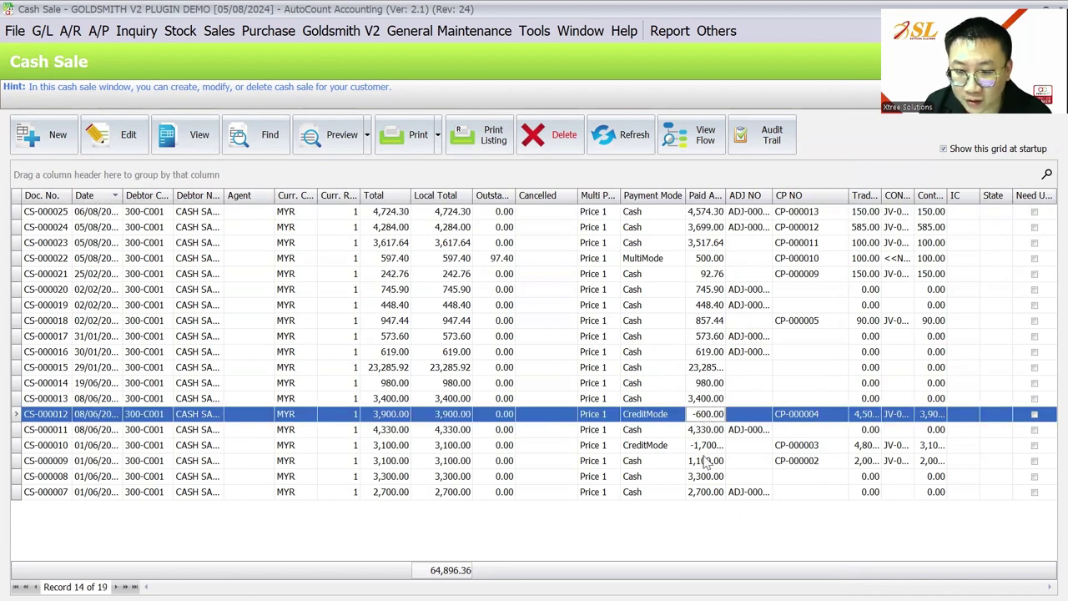
{"action": "left_click", "coordinate": [707, 448]}
{"action": "left_click", "coordinate": [715, 417]}
{"action": "left_click", "coordinate": [709, 448]}
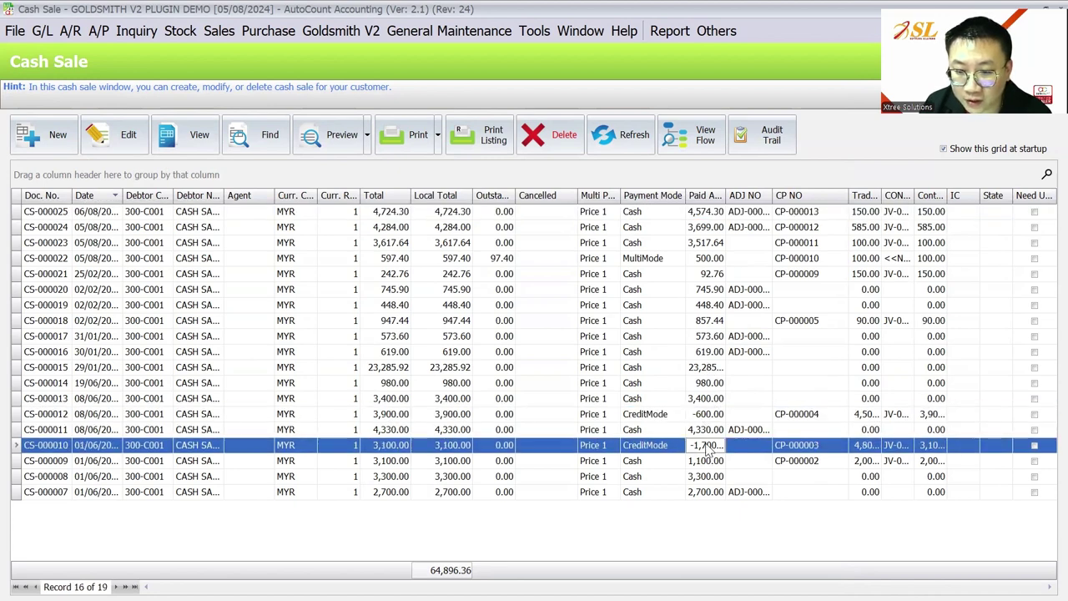
{"action": "left_click", "coordinate": [715, 417]}
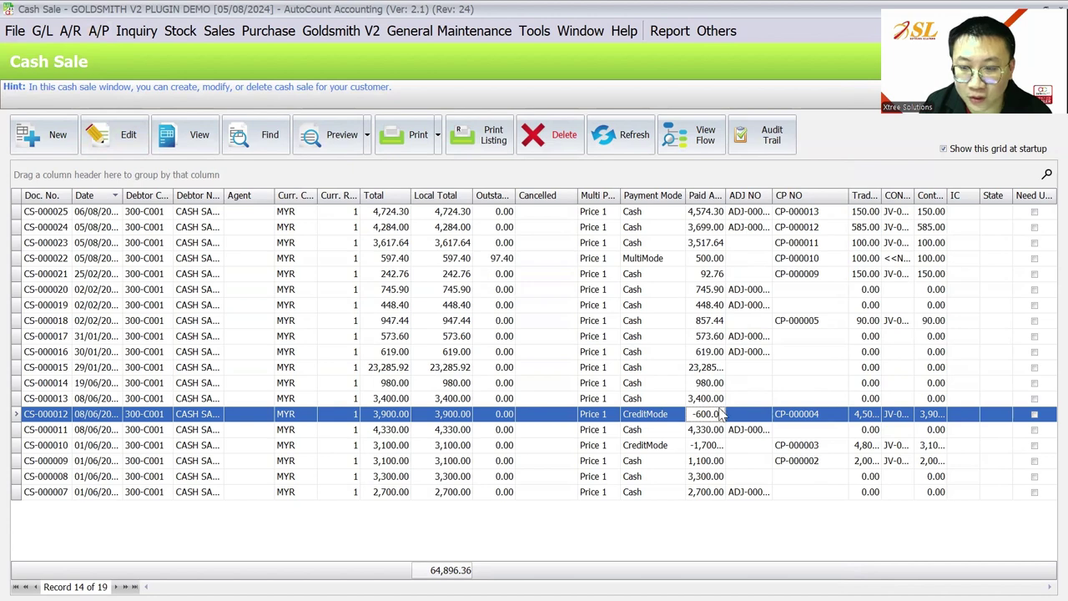
Open the audit trail of cash sale CS-000025, examine its logged events, and return to the cash sale list
{"action": "left_click", "coordinate": [769, 143]}
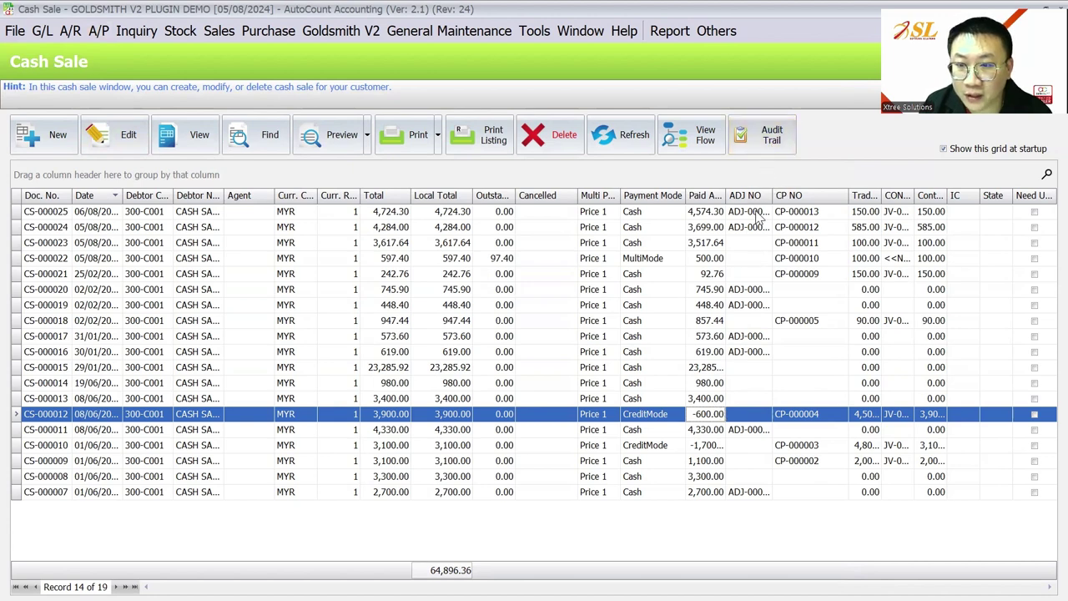
{"action": "left_click", "coordinate": [768, 142]}
{"action": "left_click", "coordinate": [241, 401]}
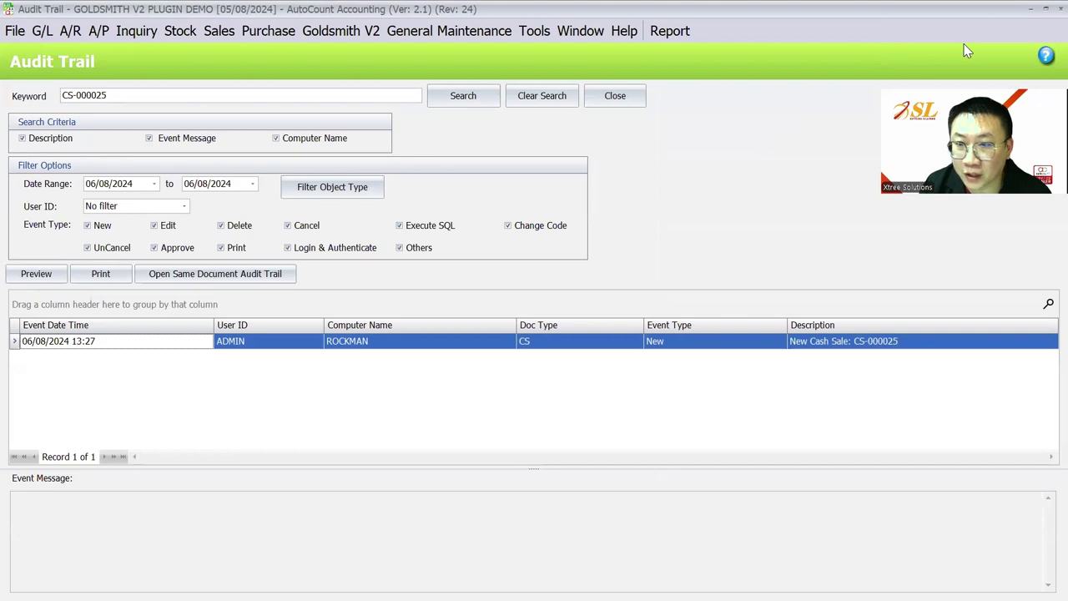
{"action": "key", "text": "Escape"}
{"action": "left_click", "coordinate": [779, 136]}
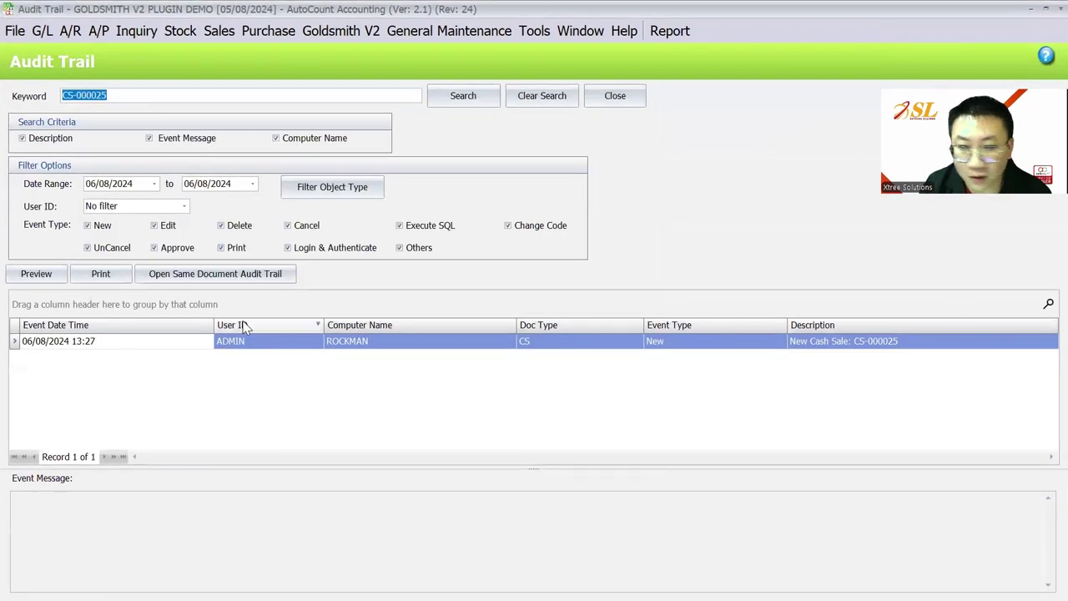
{"action": "left_click", "coordinate": [1058, 8]}
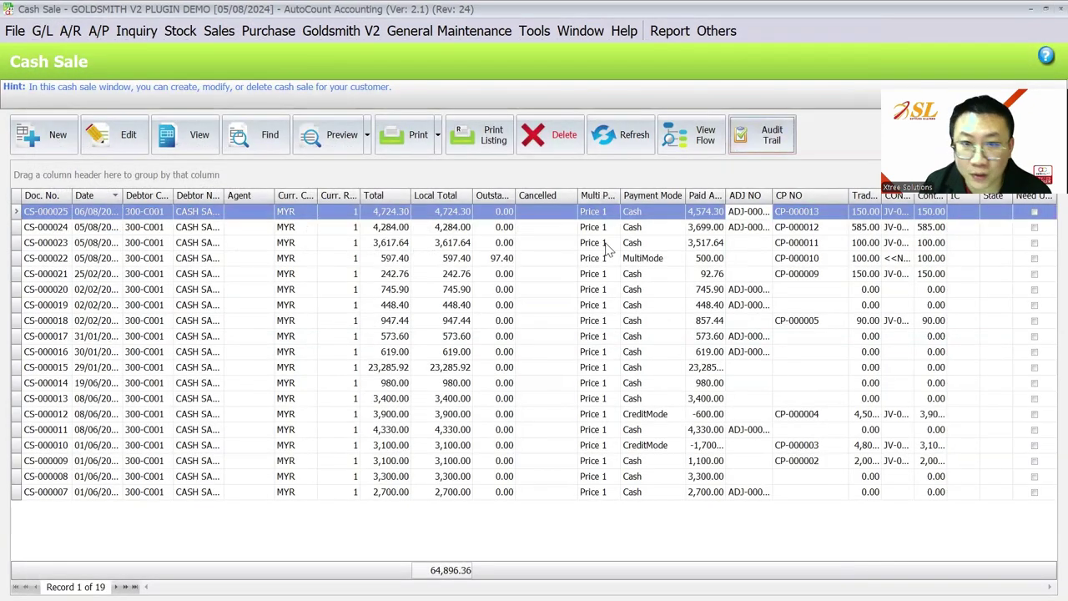
{"action": "left_click", "coordinate": [764, 136]}
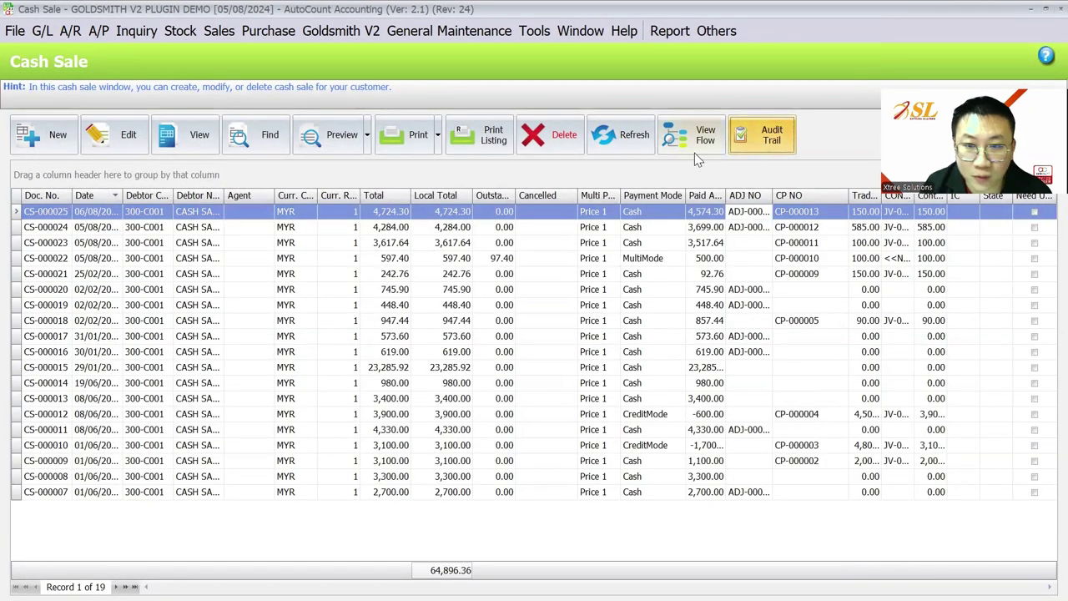
Run an inquiry on stock item 104061, examine its user-defined gold fields, and close the inquiry
{"action": "left_click", "coordinate": [179, 34]}
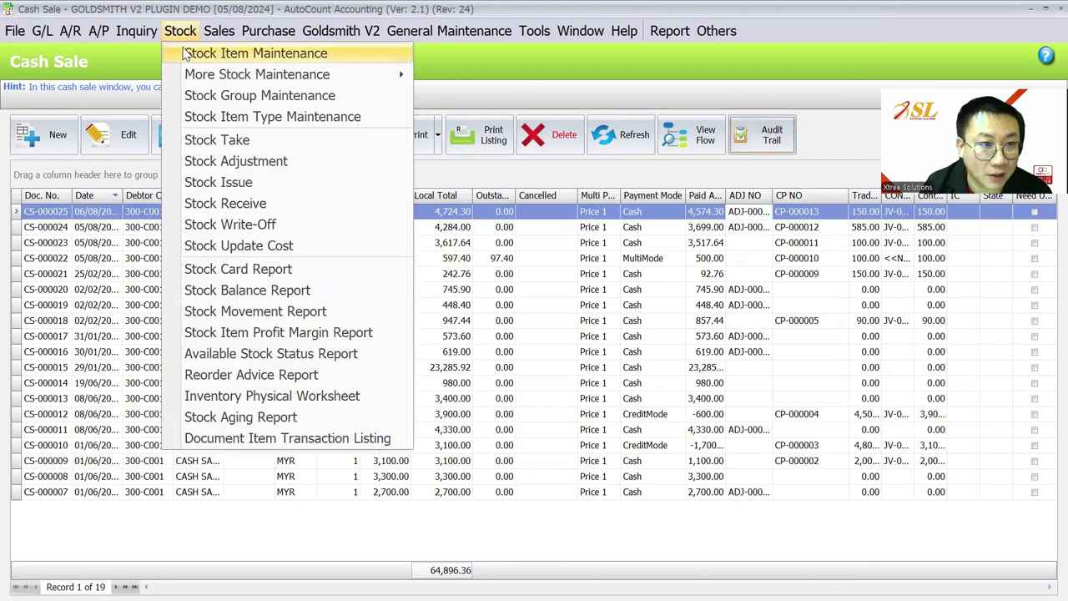
{"action": "left_click", "coordinate": [185, 53]}
{"action": "left_click", "coordinate": [305, 244]}
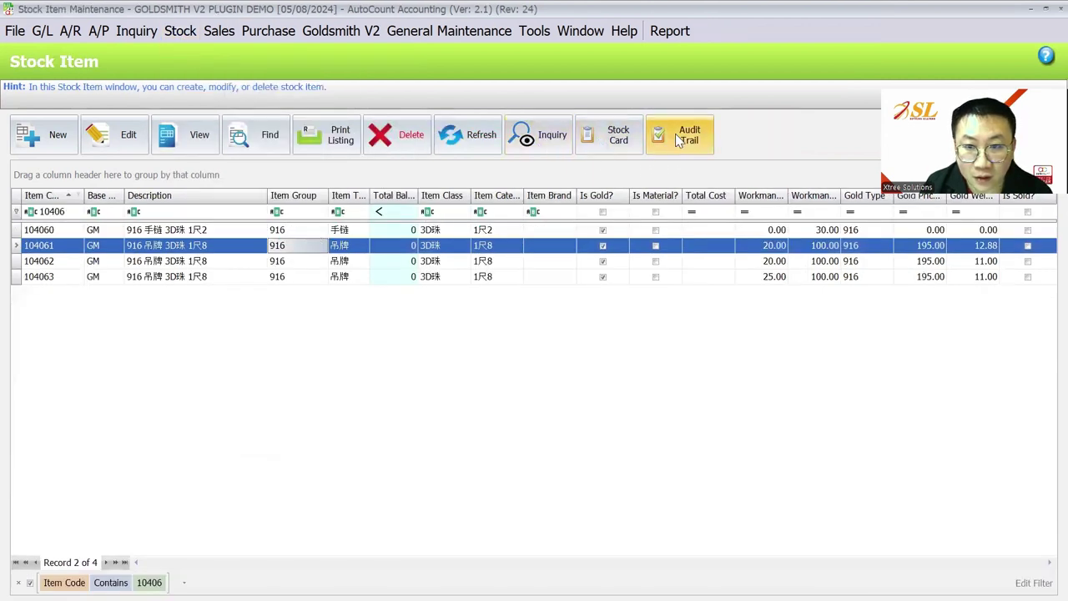
{"action": "left_click", "coordinate": [552, 137]}
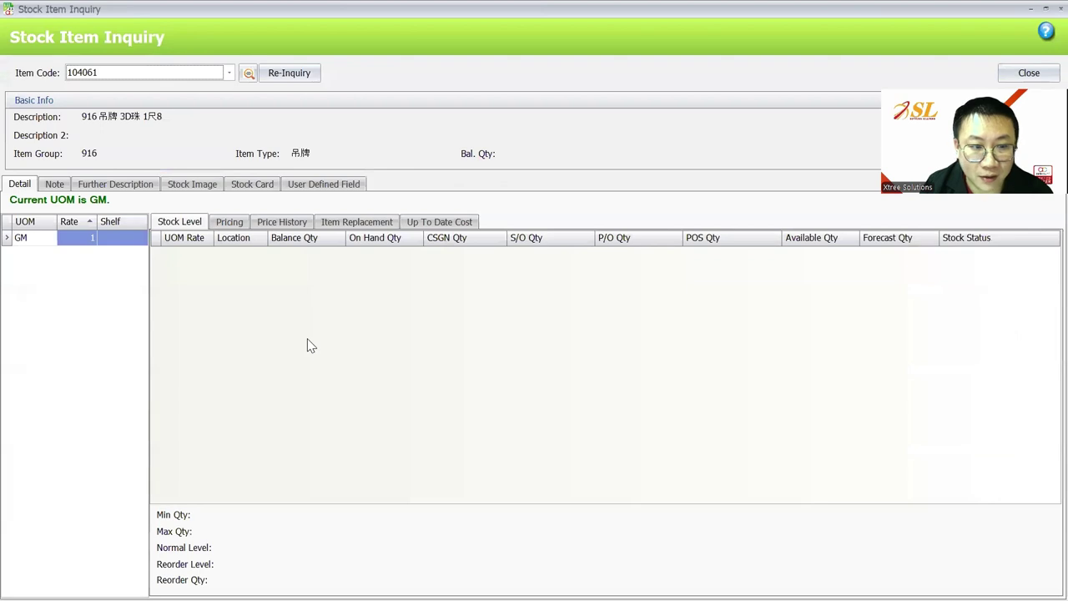
{"action": "left_click", "coordinate": [335, 184]}
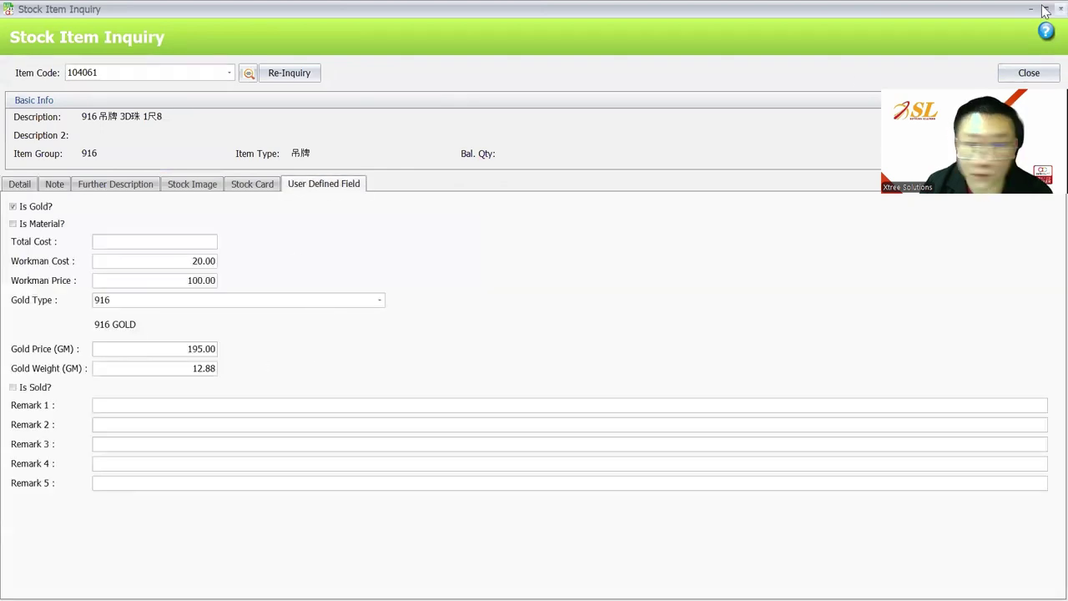
{"action": "key", "text": "Escape"}
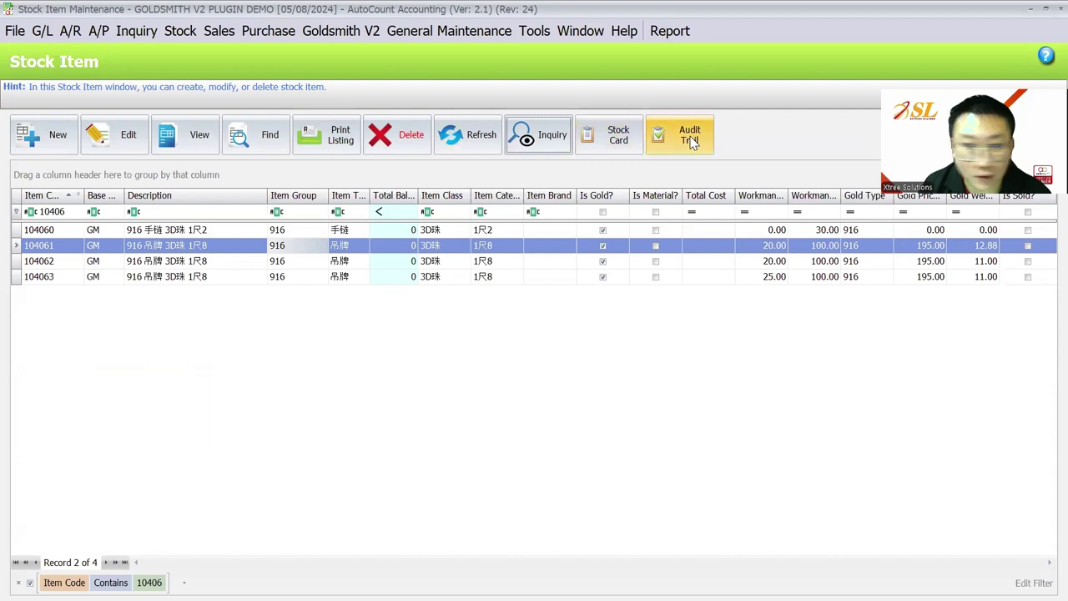
Clear the item code filter from the stock item list, view the stock card of item 100016, and close it
{"action": "left_click", "coordinate": [5, 212]}
{"action": "key", "text": "BackSpace"}
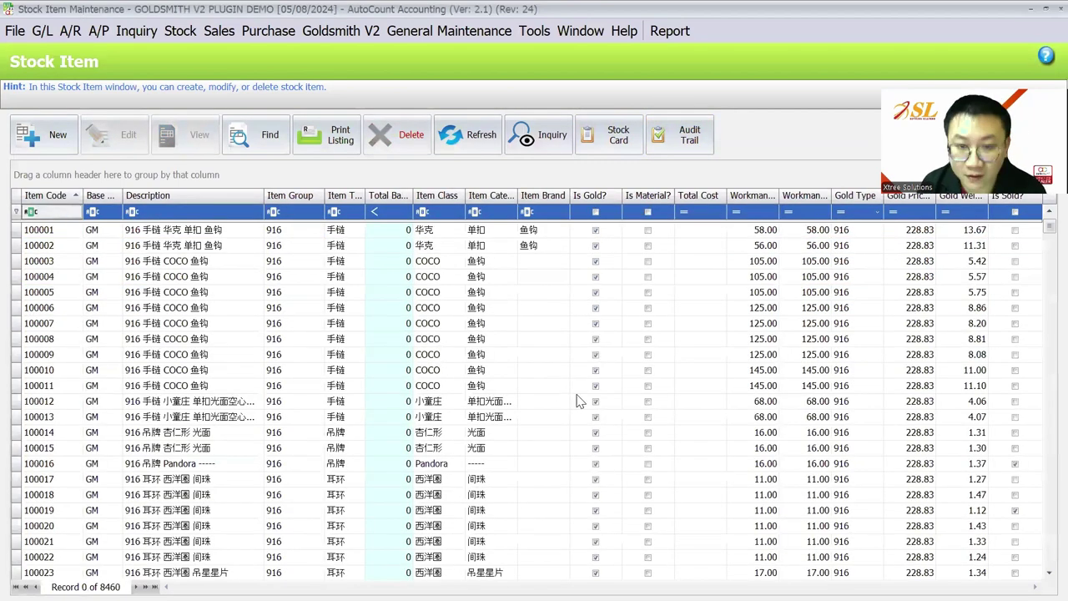
{"action": "left_click", "coordinate": [845, 466]}
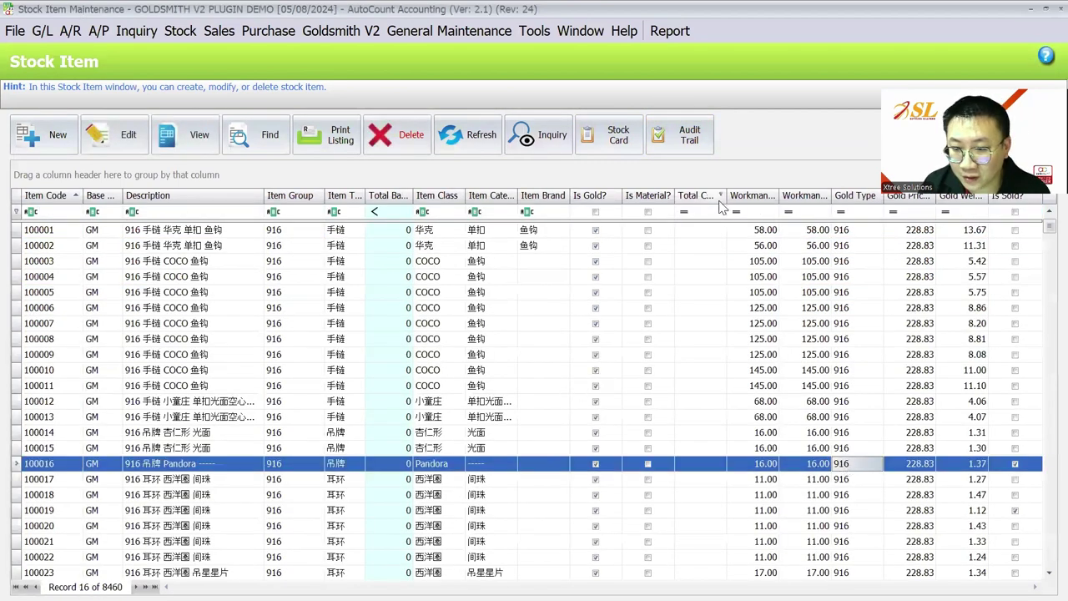
{"action": "left_click", "coordinate": [618, 134]}
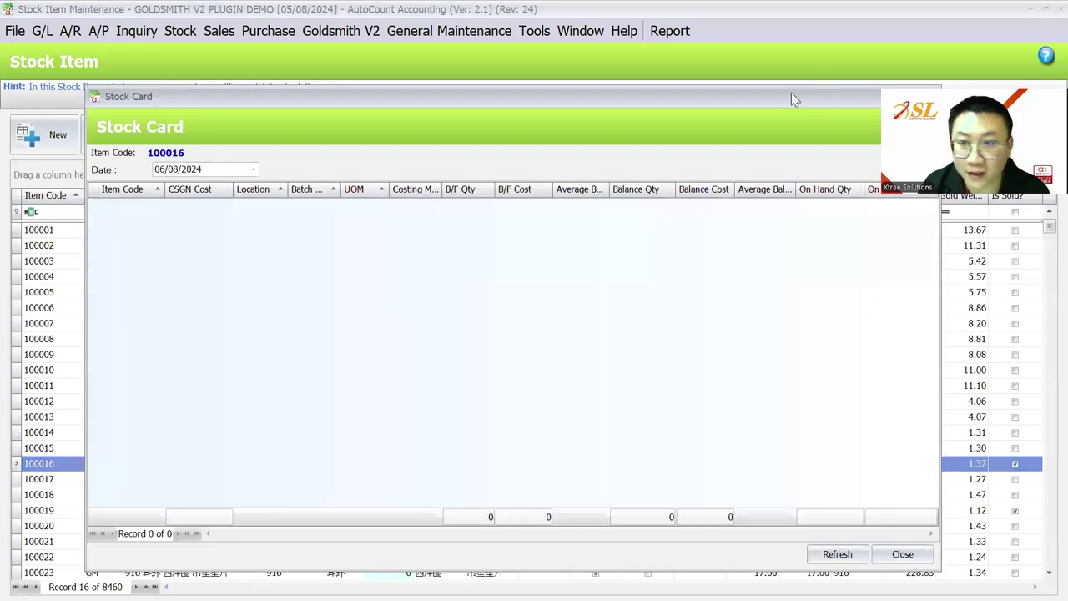
{"action": "left_click_drag", "start_coordinate": [922, 101], "coordinate": [818, 104]}
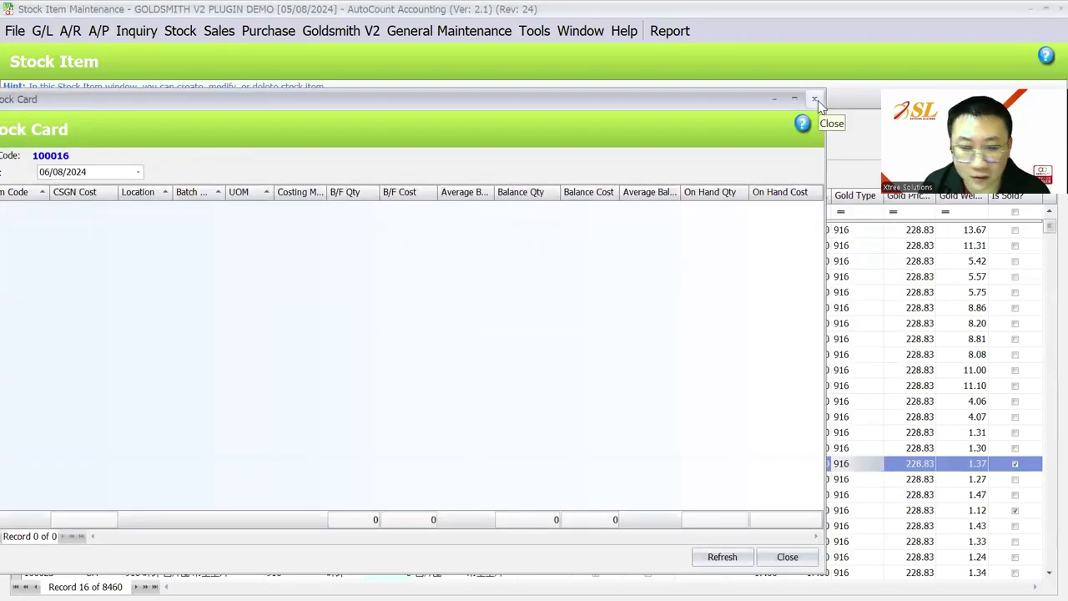
{"action": "left_click", "coordinate": [815, 100]}
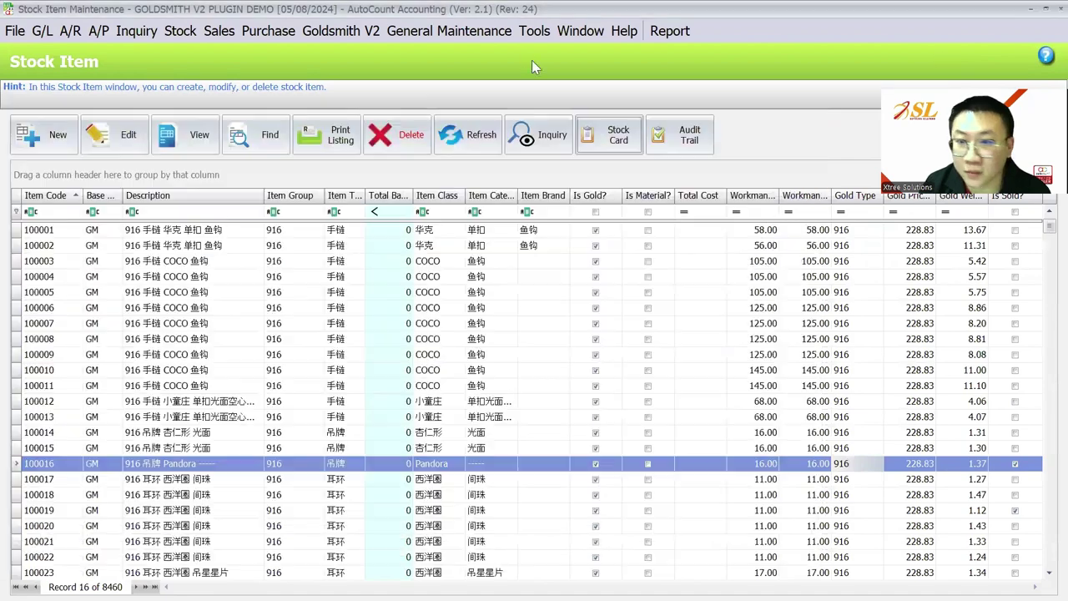
Close the stock item list, look over the available stock and sales reports, and open the Stock Take list
{"action": "left_click", "coordinate": [267, 32]}
{"action": "mouse_move", "coordinate": [183, 32]}
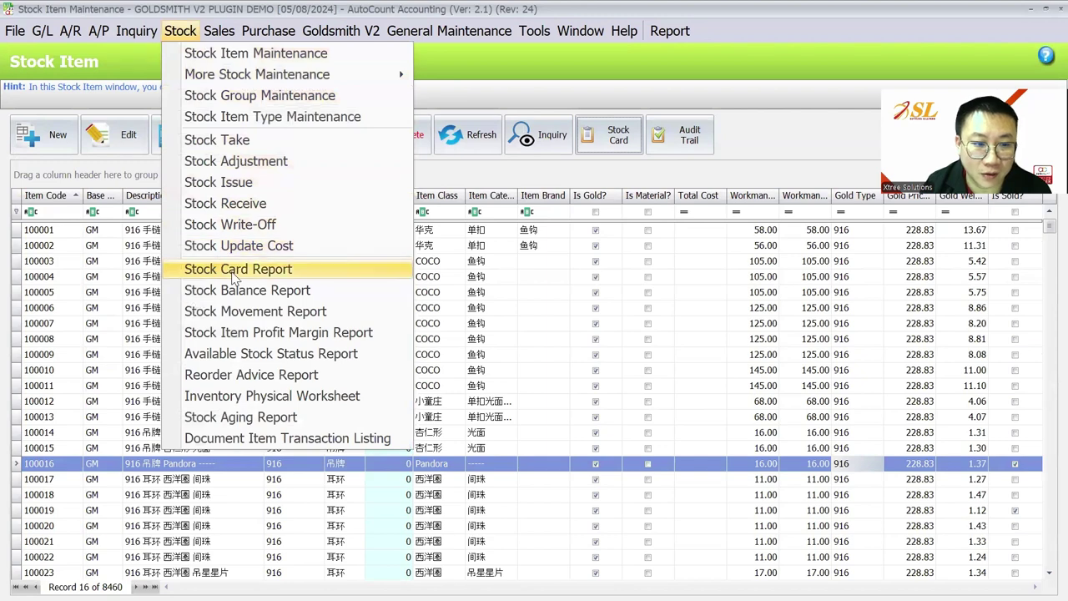
{"action": "key", "text": "Escape"}
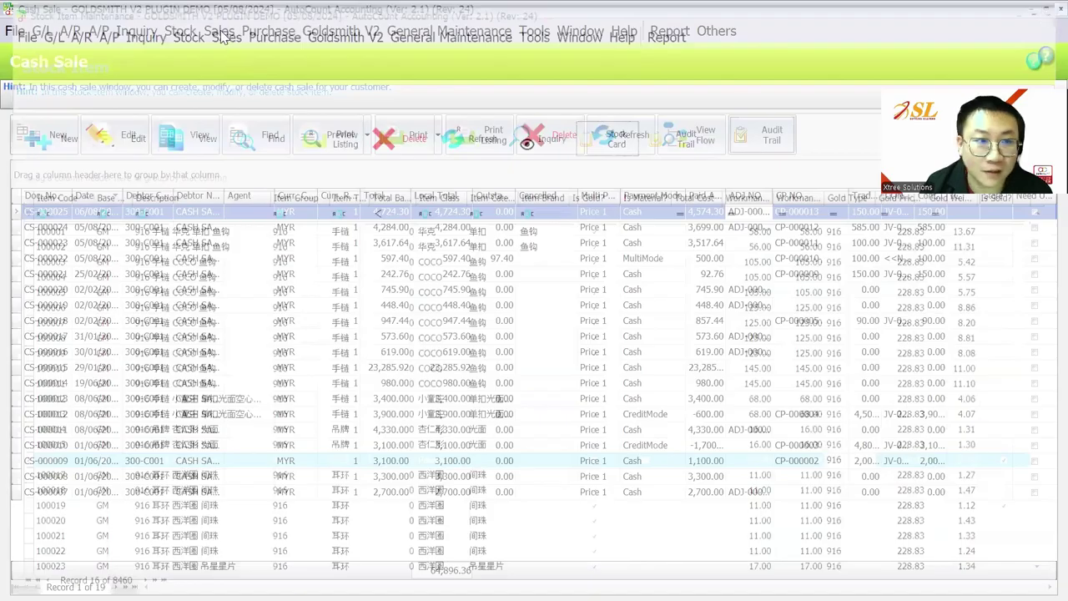
{"action": "left_click", "coordinate": [219, 31]}
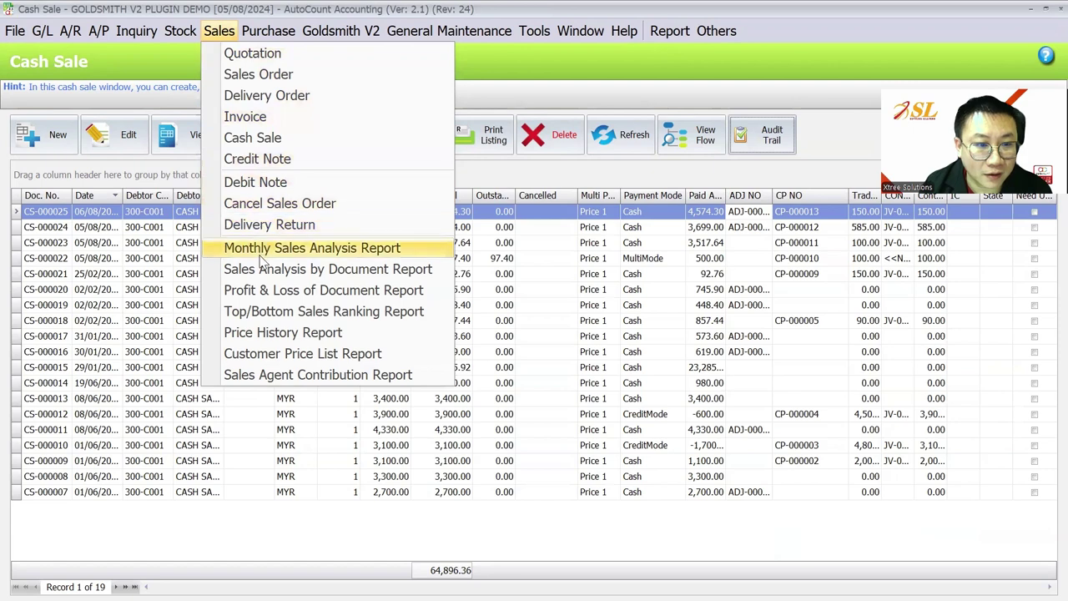
{"action": "mouse_move", "coordinate": [167, 34]}
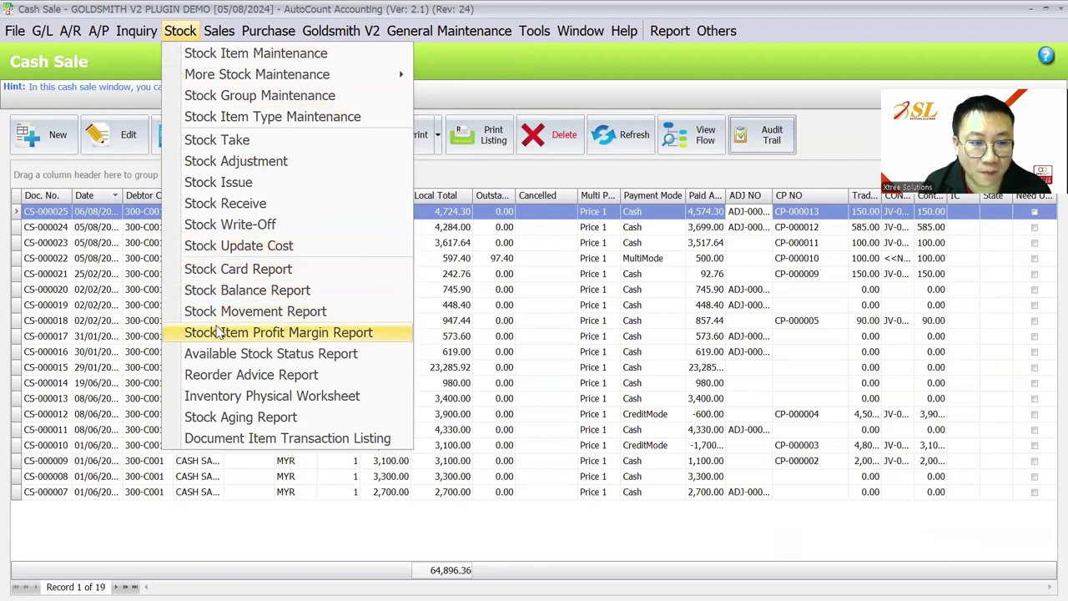
{"action": "left_click", "coordinate": [227, 140]}
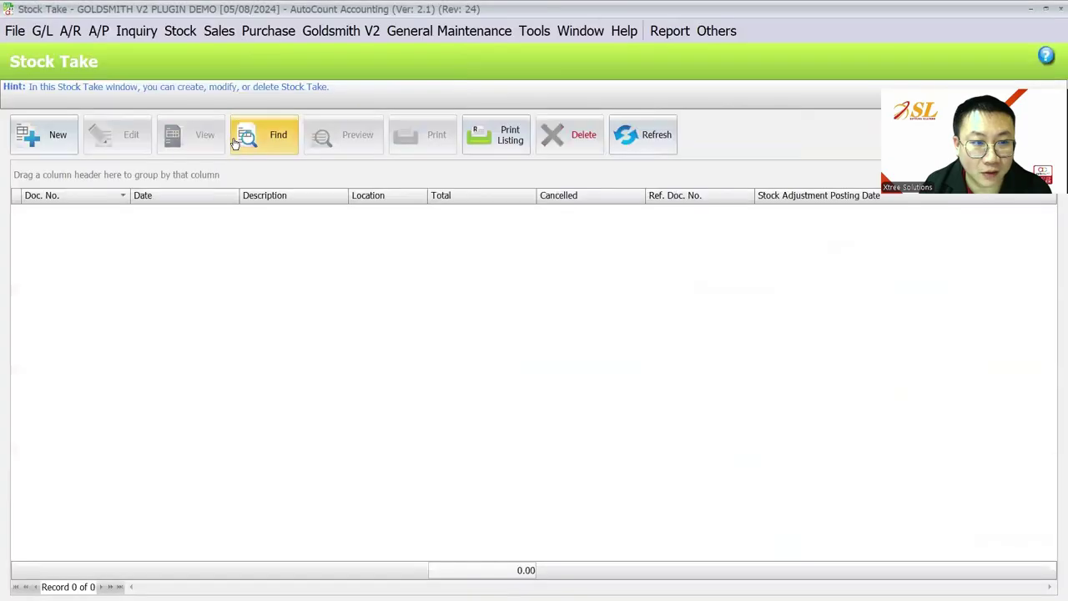
Start a new stock take, load its item list screen with the bar code field, and close it without saving
{"action": "left_click", "coordinate": [58, 136]}
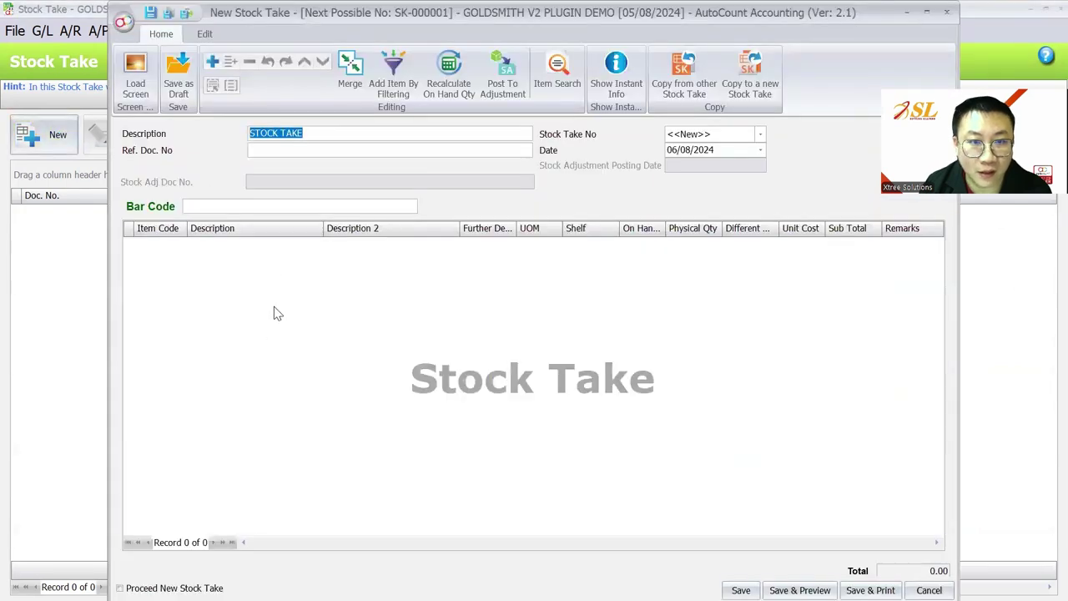
{"action": "left_click", "coordinate": [137, 77]}
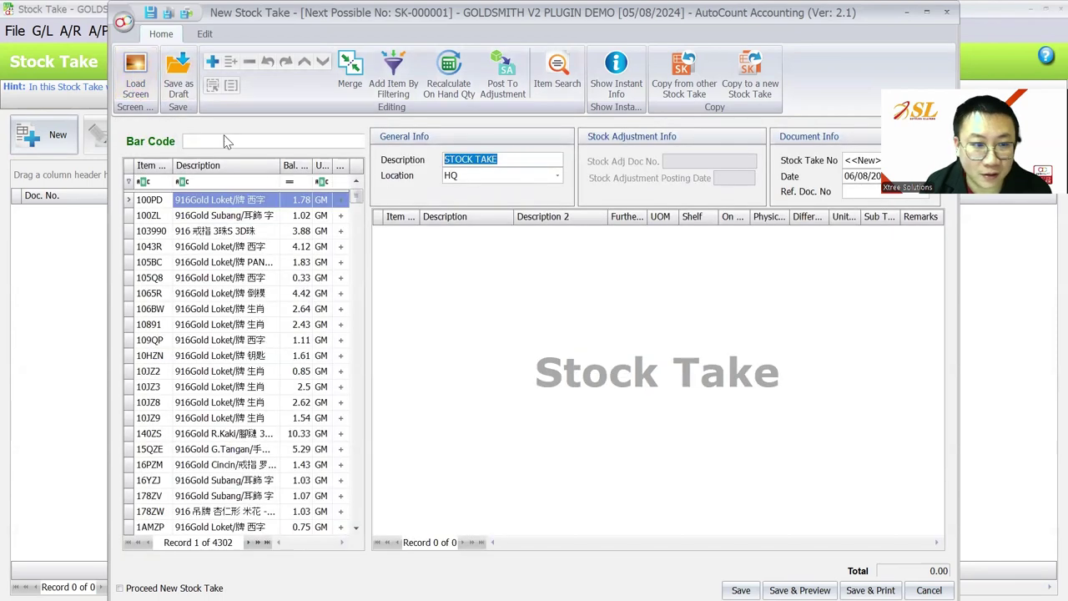
{"action": "left_click", "coordinate": [189, 140]}
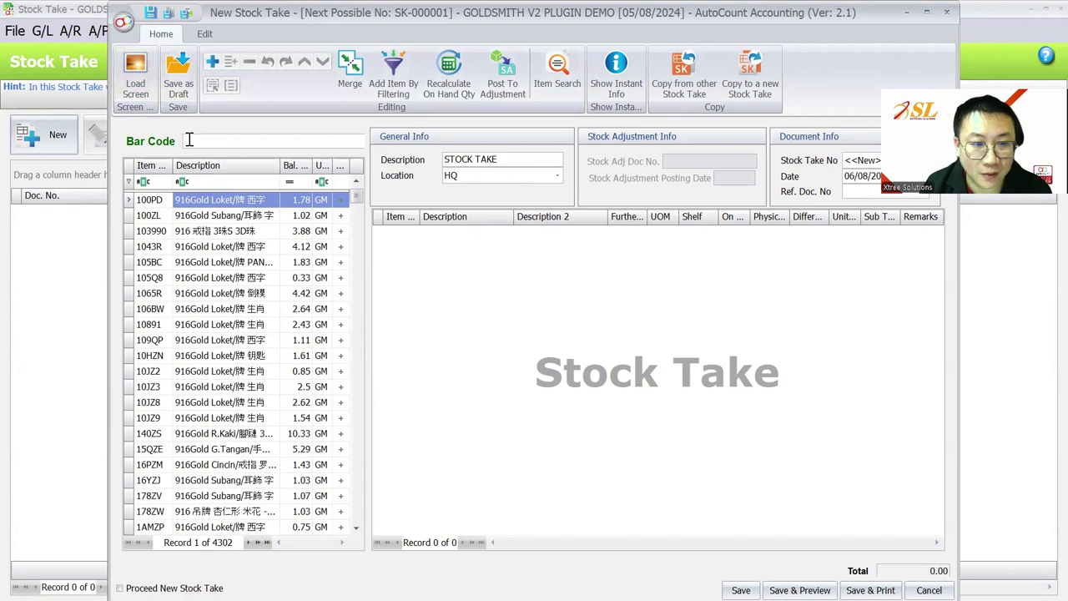
{"action": "left_click", "coordinate": [946, 12]}
Add item 100003 to the Easy Barcode print list, preview its gold barcode label, and close the preview
{"action": "left_click", "coordinate": [317, 33]}
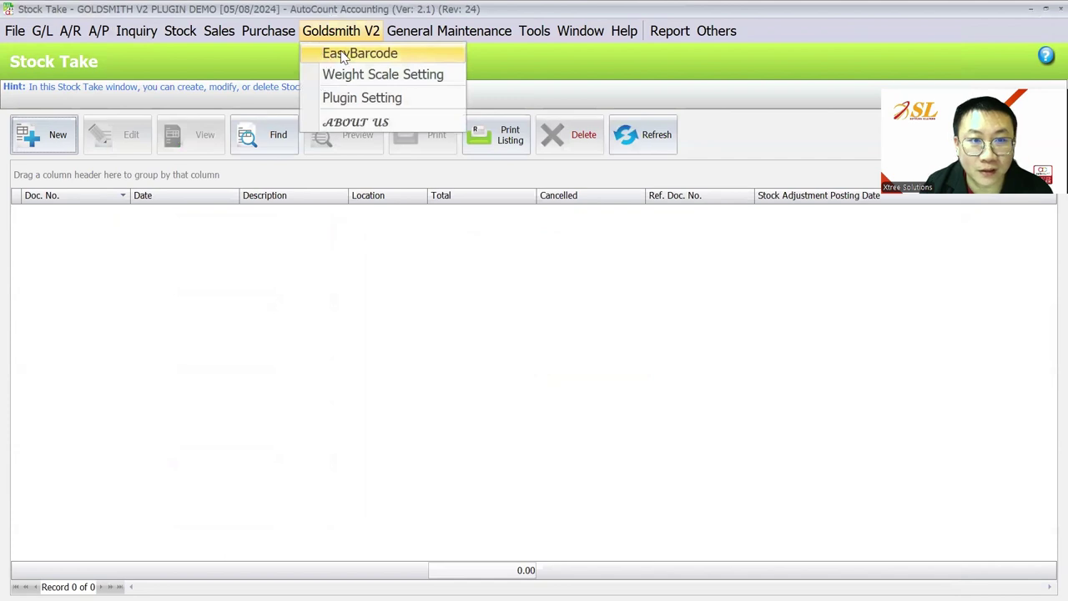
{"action": "left_click", "coordinate": [340, 50]}
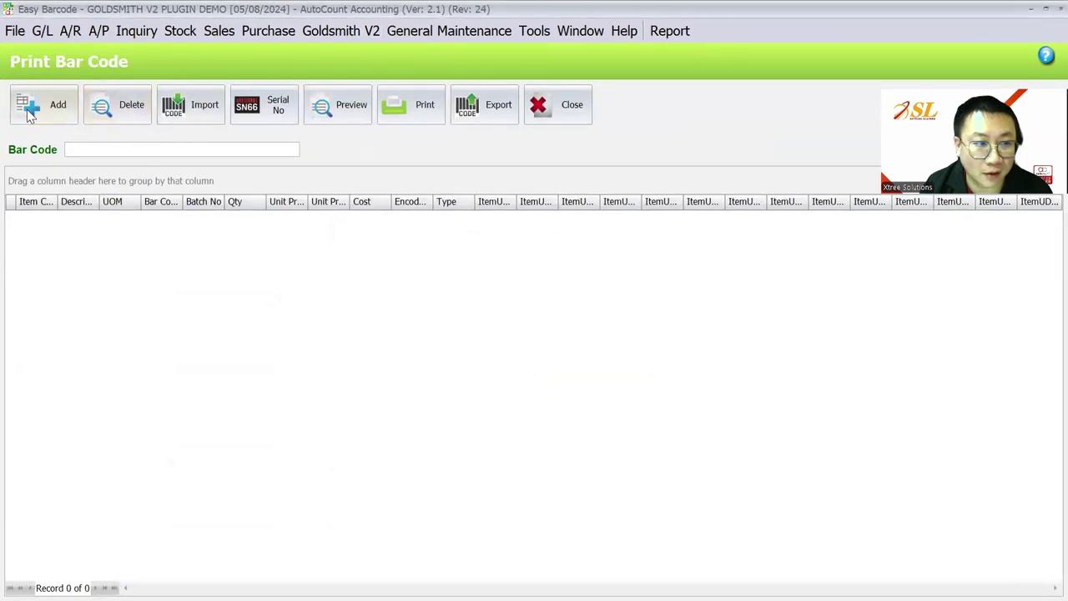
{"action": "left_click", "coordinate": [33, 109]}
{"action": "left_click", "coordinate": [50, 218]}
{"action": "left_click", "coordinate": [92, 303]}
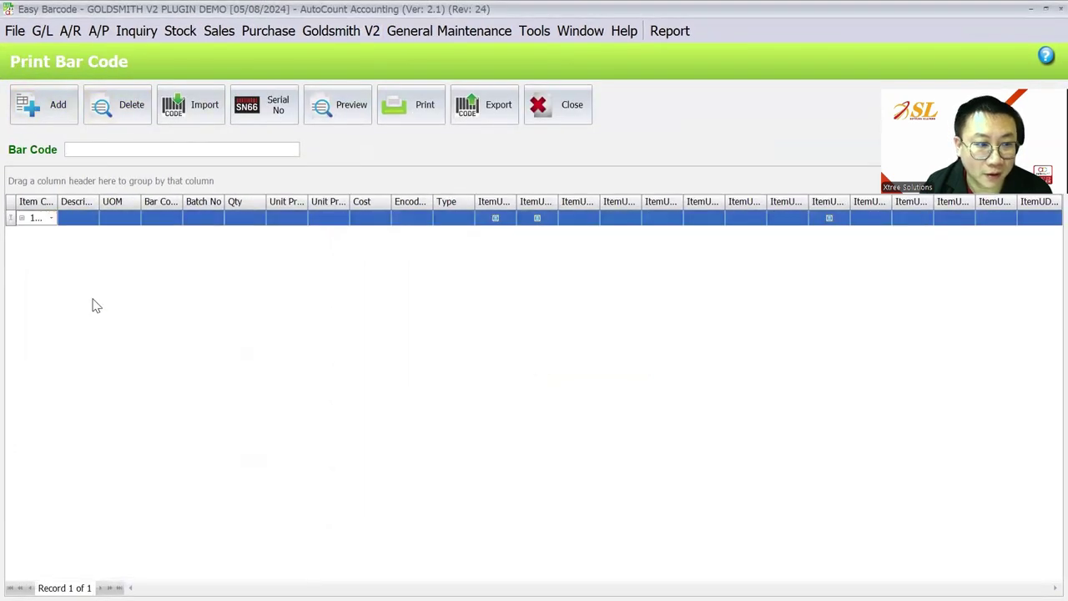
{"action": "left_click", "coordinate": [350, 105]}
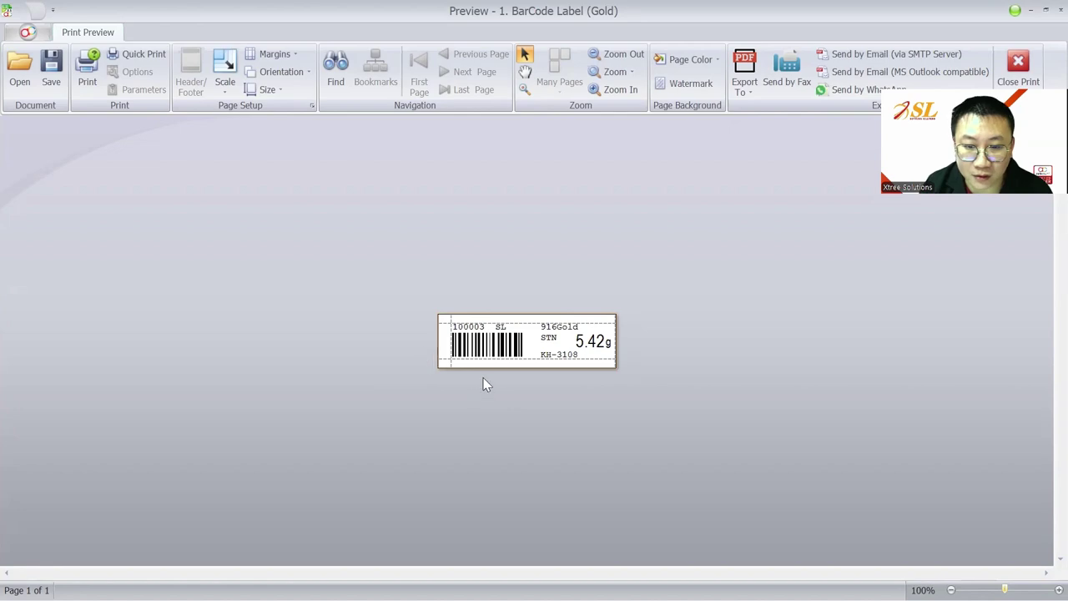
{"action": "left_click", "coordinate": [1060, 9]}
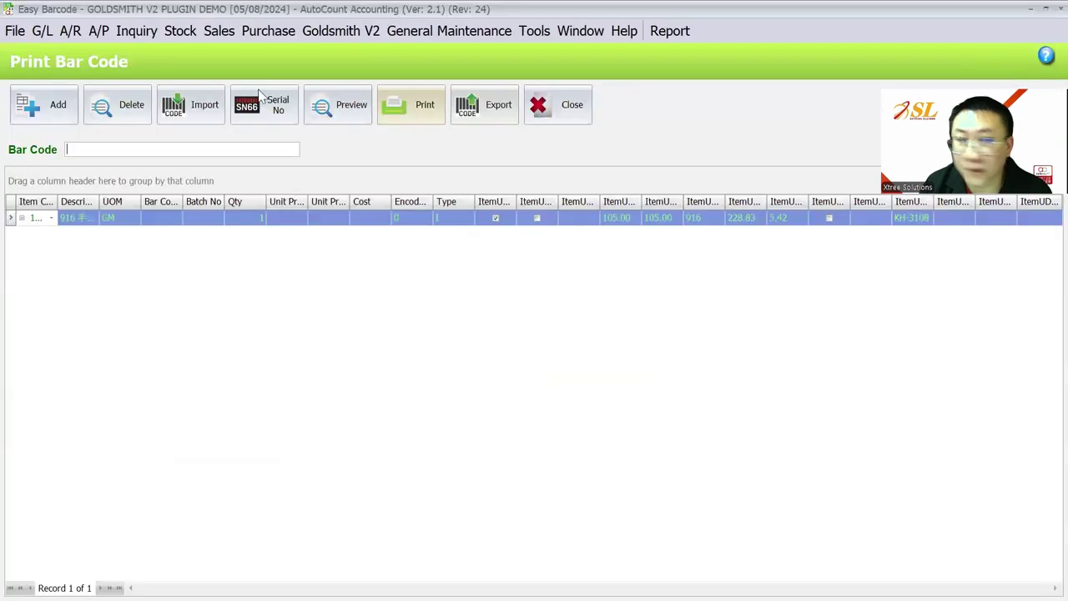
Fill a new stock take with items 100ZL, 103990, 1043R, 105Q8, 1065R, 106BW, 10891 and 109QP, and discard it
{"action": "left_click", "coordinate": [175, 33]}
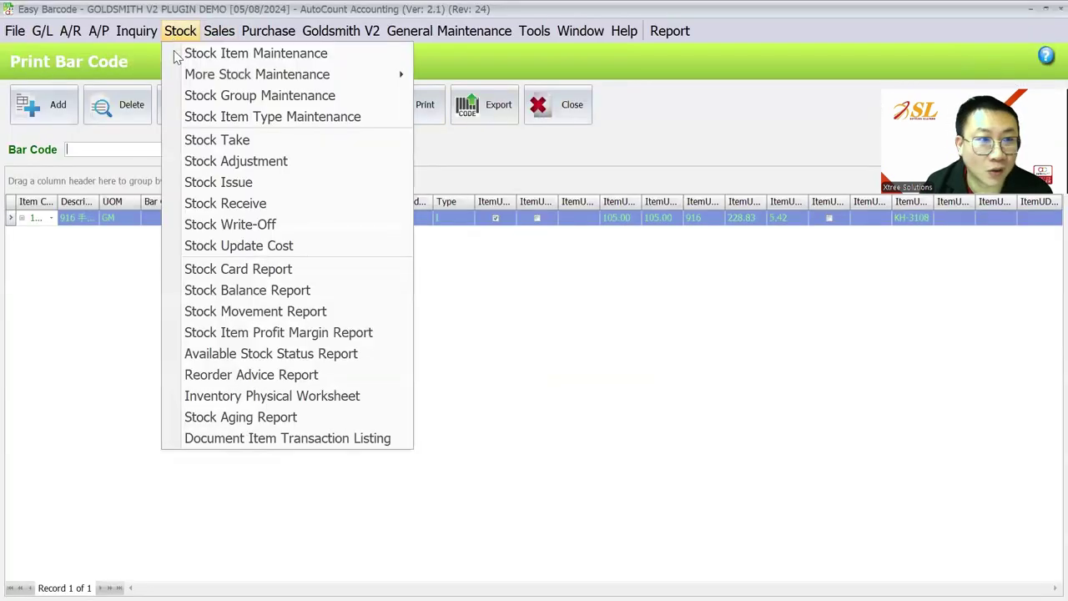
{"action": "left_click", "coordinate": [199, 140]}
{"action": "left_click", "coordinate": [35, 136]}
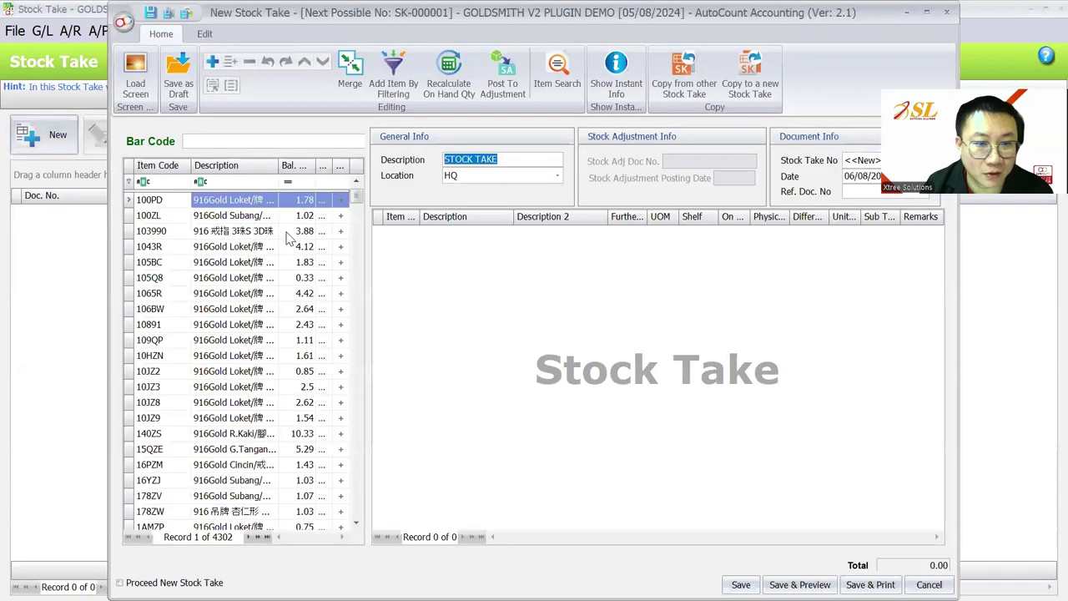
{"action": "left_click", "coordinate": [341, 215]}
{"action": "left_click", "coordinate": [340, 215]}
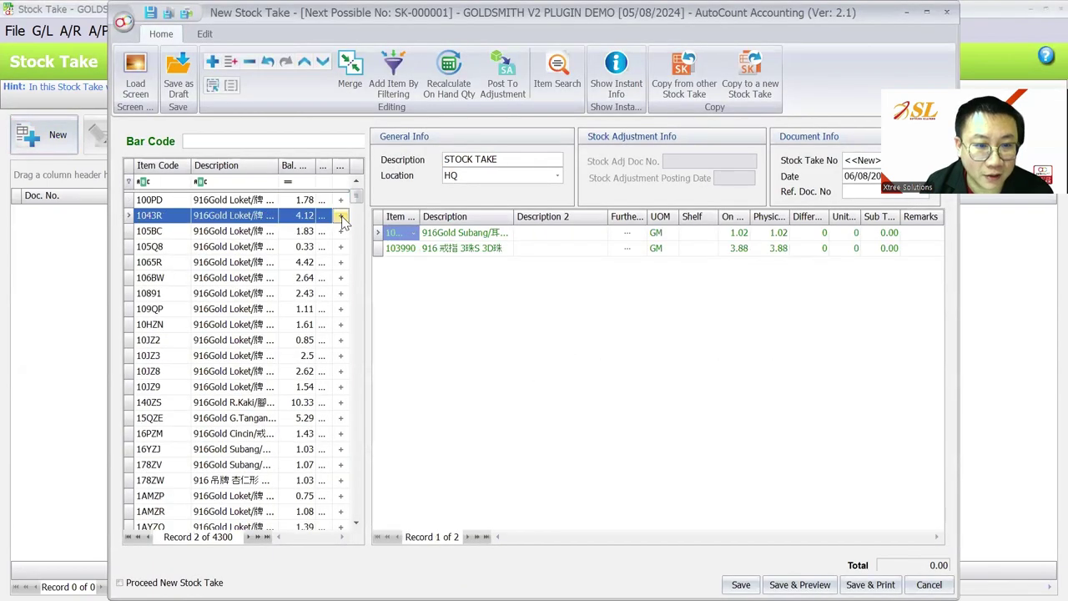
{"action": "left_click", "coordinate": [341, 215]}
{"action": "left_click", "coordinate": [341, 231]}
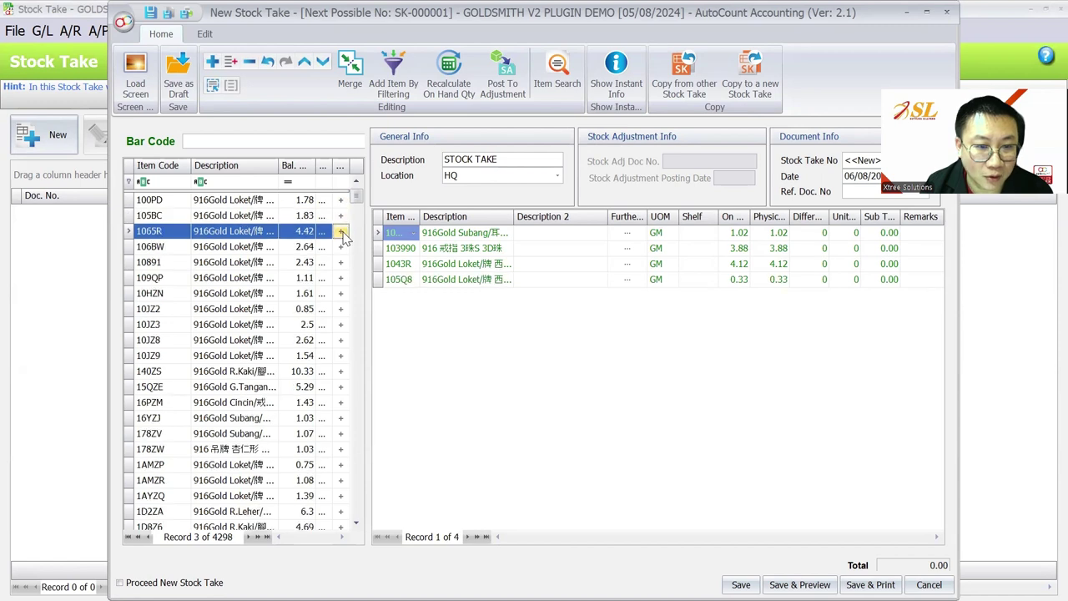
{"action": "left_click", "coordinate": [340, 231]}
{"action": "left_click", "coordinate": [341, 231]}
{"action": "left_click", "coordinate": [340, 231]}
{"action": "left_click", "coordinate": [340, 231]}
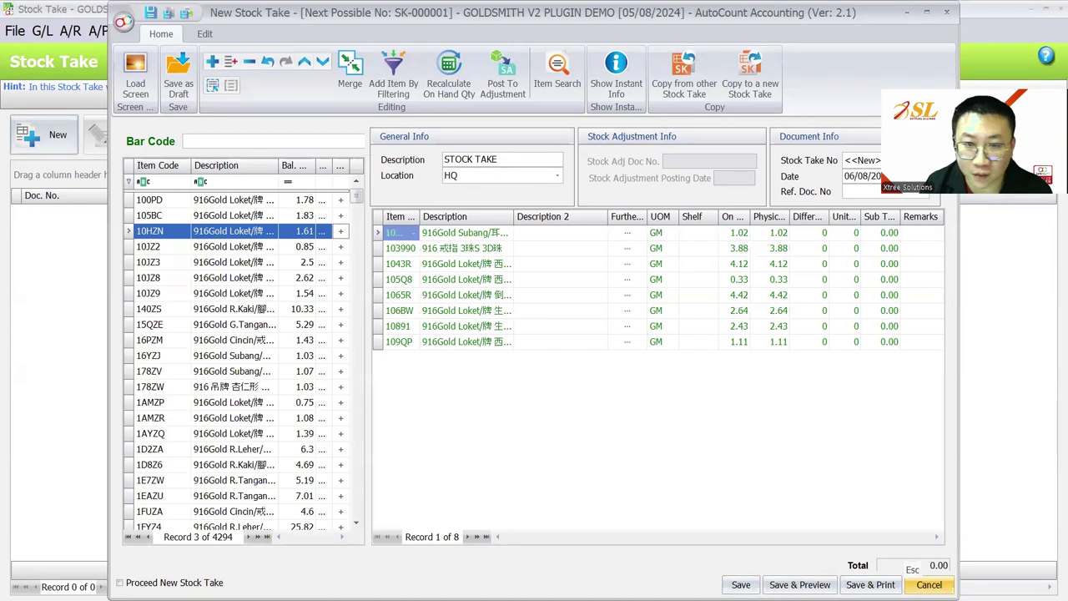
{"action": "left_click", "coordinate": [929, 584]}
{"action": "left_click", "coordinate": [541, 332]}
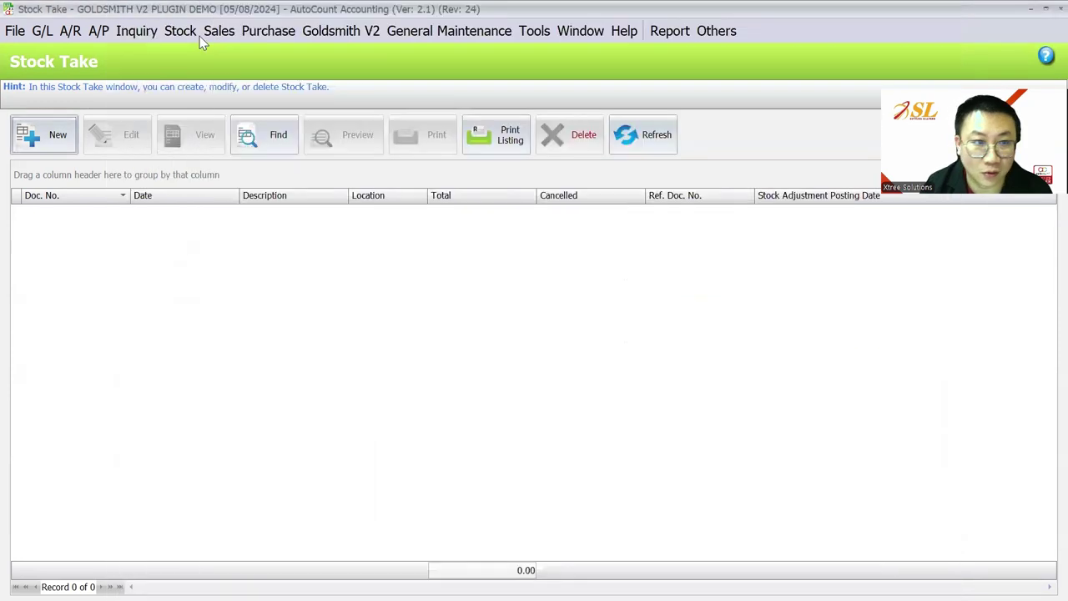
Start a new sales order, select the customer as its debtor, and look at the user-defined fields
{"action": "left_click", "coordinate": [190, 33]}
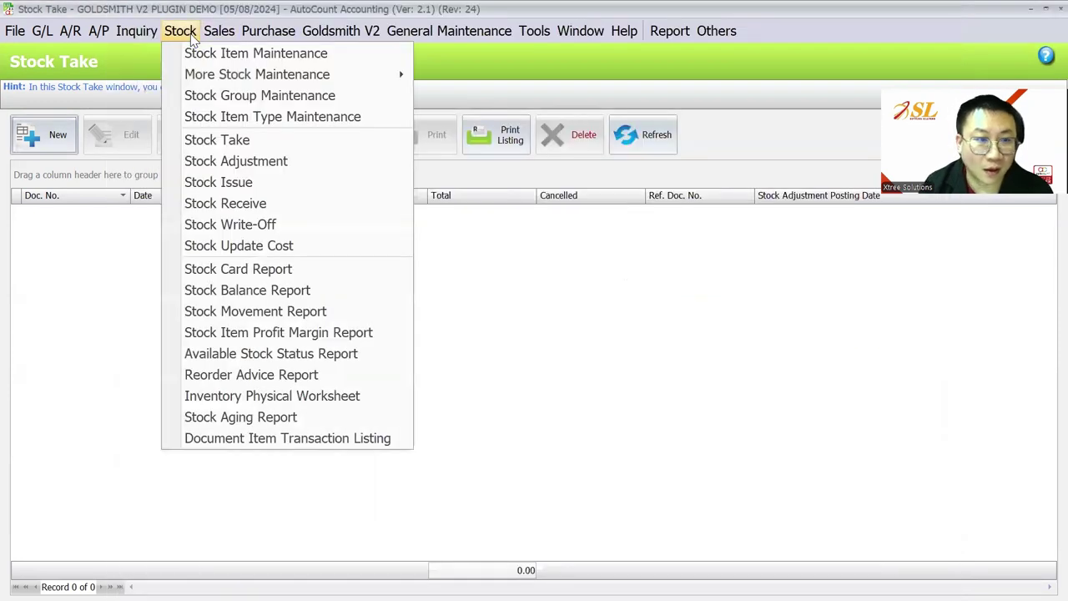
{"action": "mouse_move", "coordinate": [244, 35]}
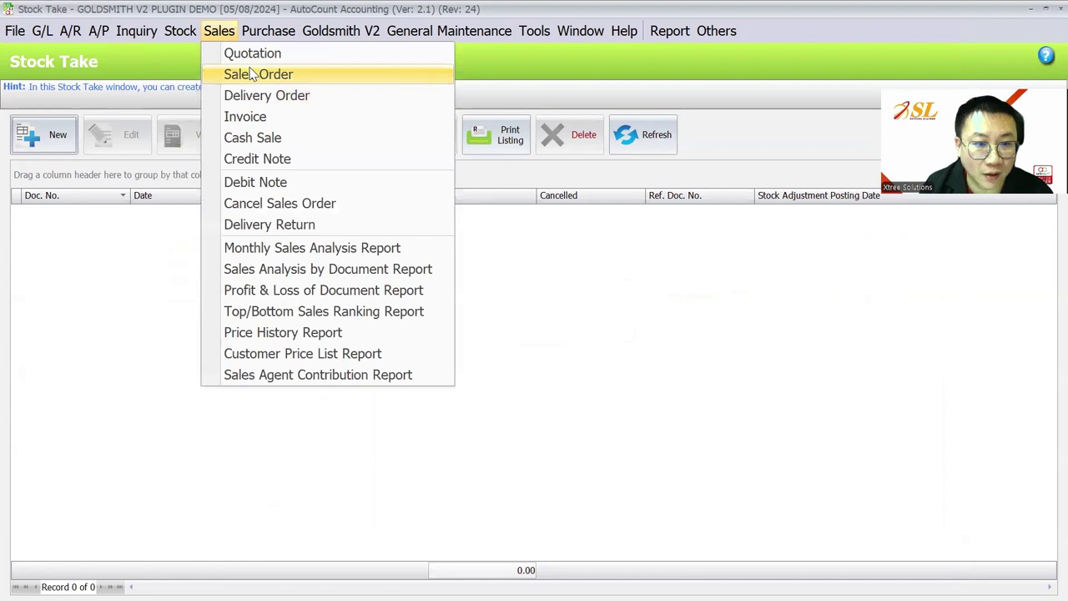
{"action": "left_click", "coordinate": [253, 74]}
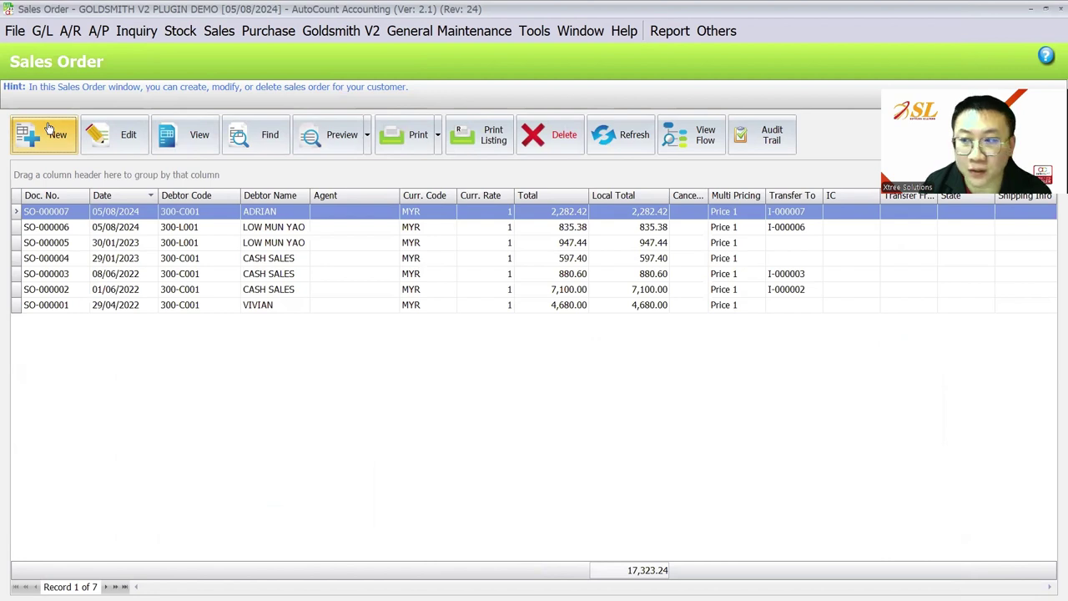
{"action": "left_click", "coordinate": [48, 127]}
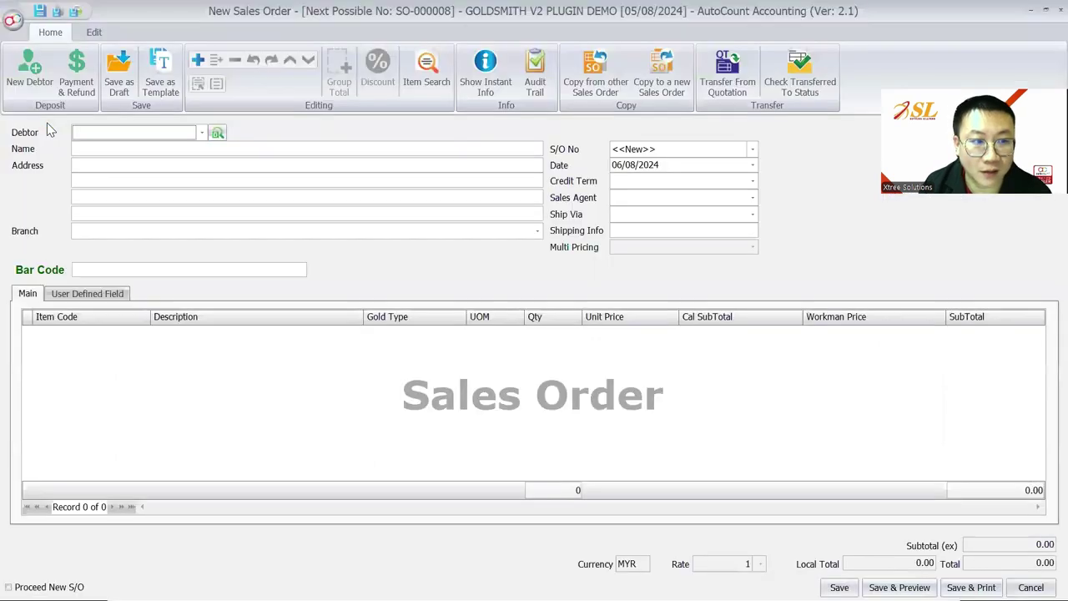
{"action": "left_click", "coordinate": [153, 135]}
{"action": "left_click", "coordinate": [155, 218]}
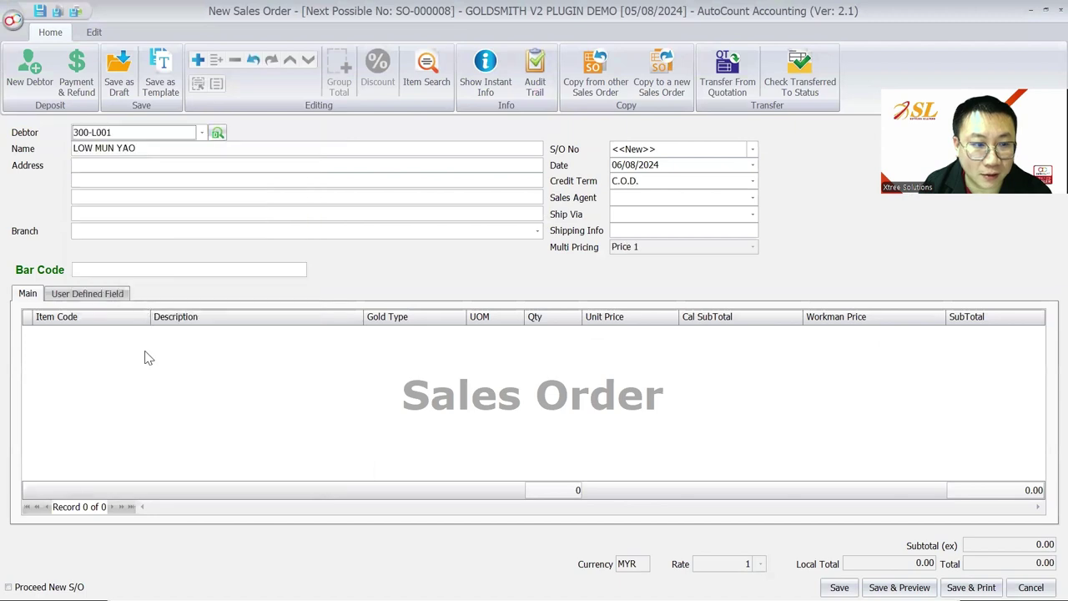
{"action": "left_click", "coordinate": [117, 293]}
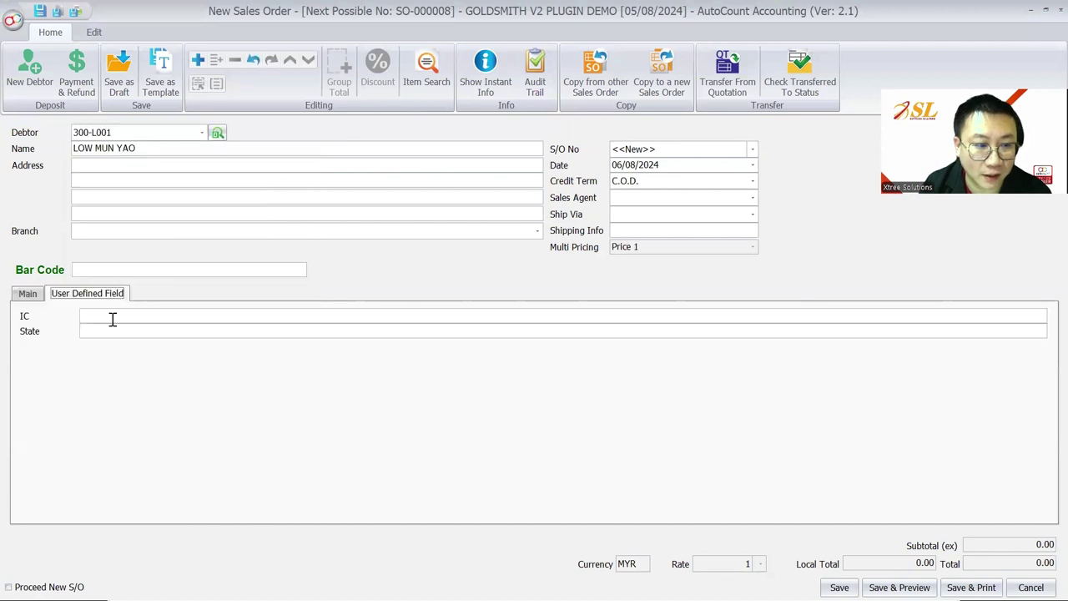
{"action": "left_click", "coordinate": [28, 294]}
Add an item line for 105Q8 to the sales order and replace its item with 16YZJ
{"action": "right_click", "coordinate": [75, 345]}
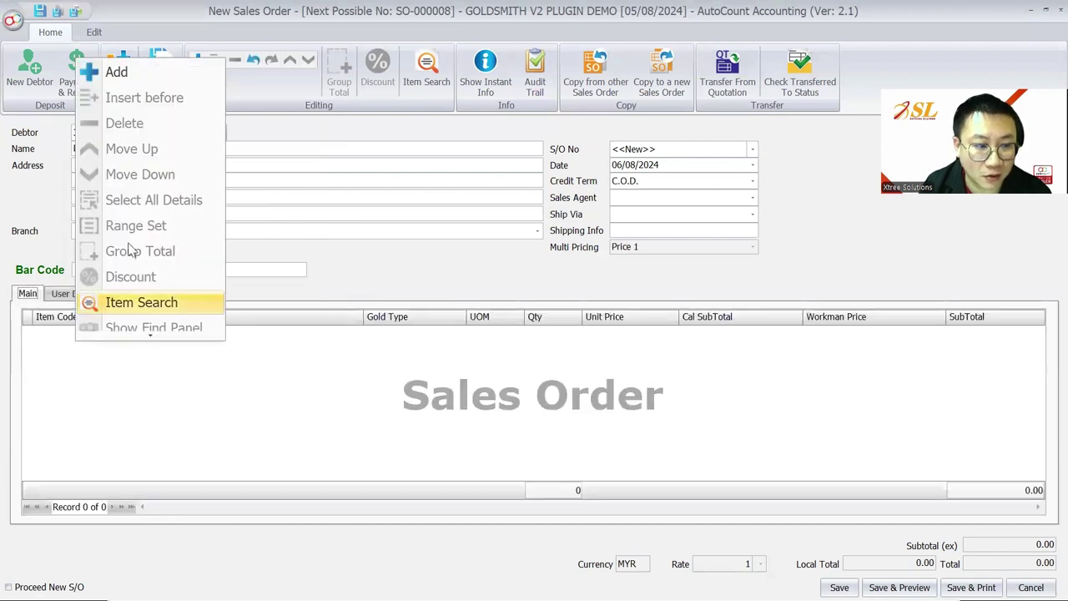
{"action": "left_click", "coordinate": [142, 75]}
{"action": "left_click", "coordinate": [120, 333]}
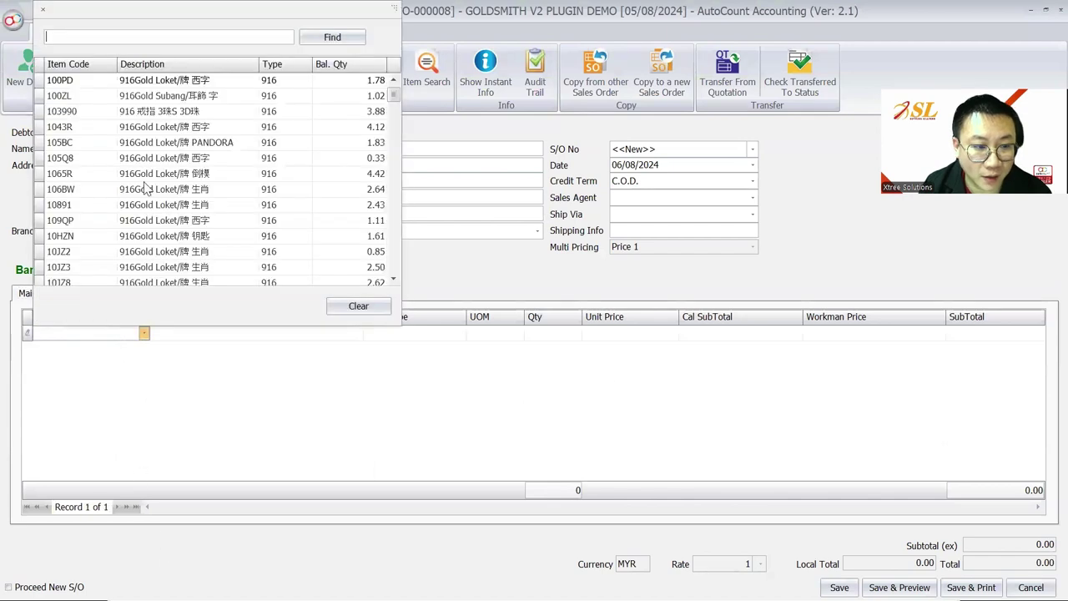
{"action": "double_click", "coordinate": [143, 281]}
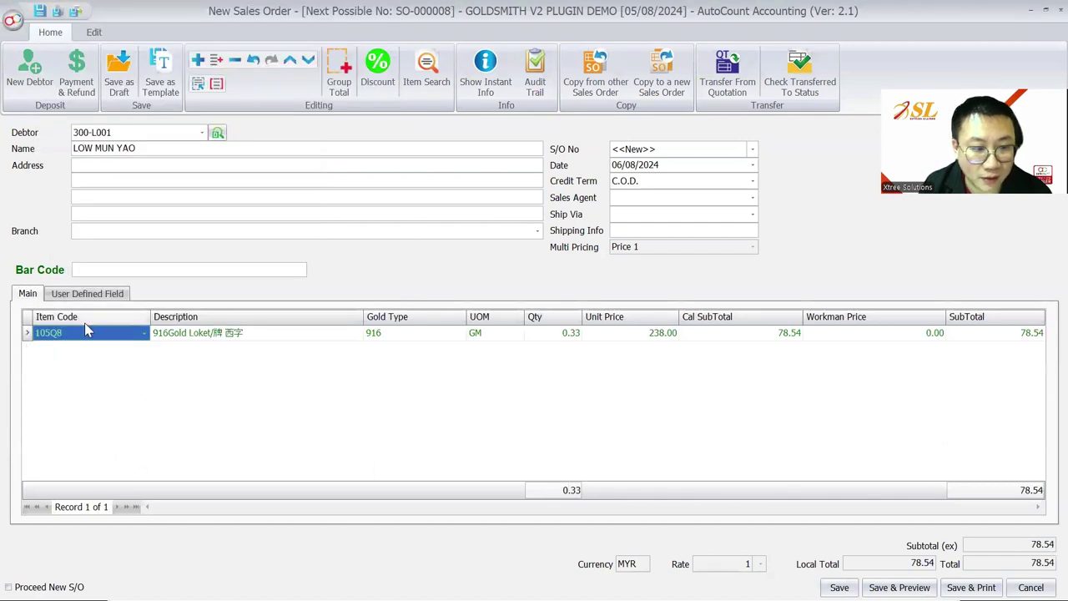
{"action": "left_click", "coordinate": [144, 333]}
{"action": "scroll", "coordinate": [255, 251], "scroll_direction": "down", "scroll_amount": 3}
{"action": "double_click", "coordinate": [269, 205]}
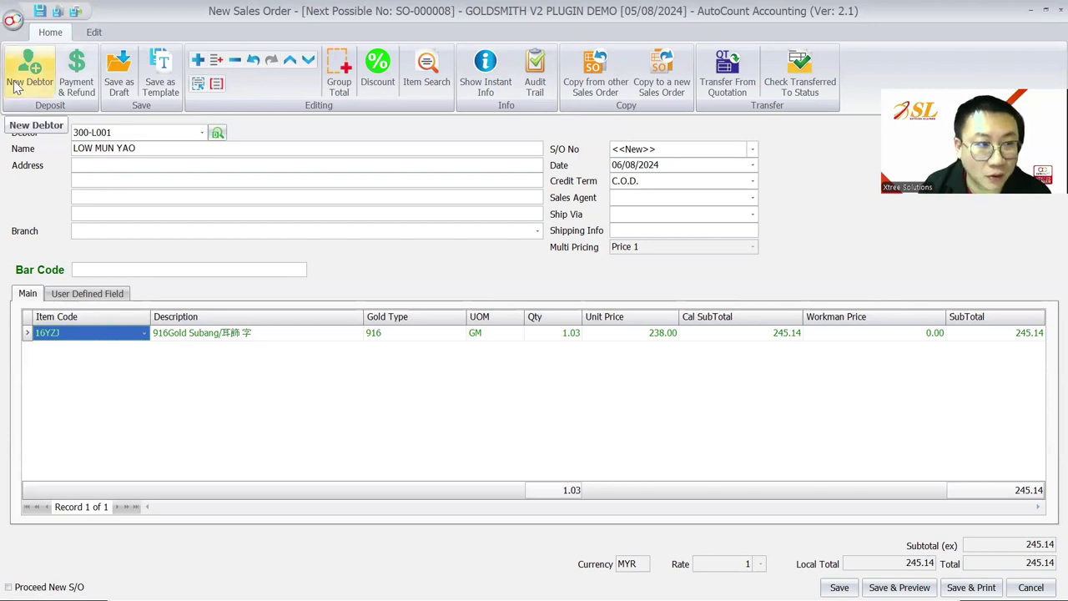
Record a CASH deposit payment of 150.00 on the sales order and check the total payment and balance
{"action": "left_click", "coordinate": [58, 73]}
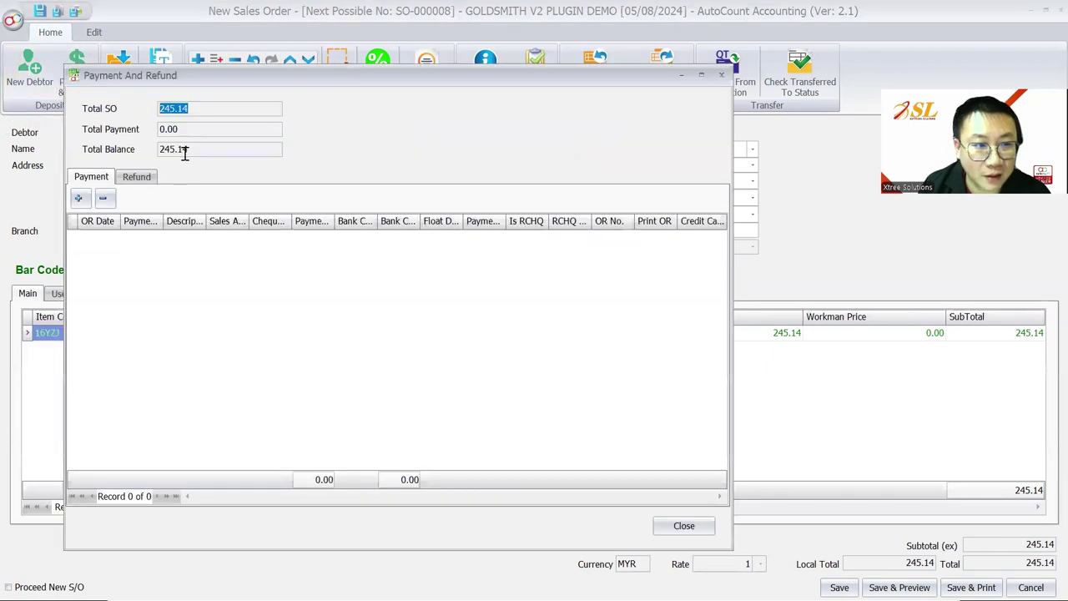
{"action": "left_click", "coordinate": [79, 199]}
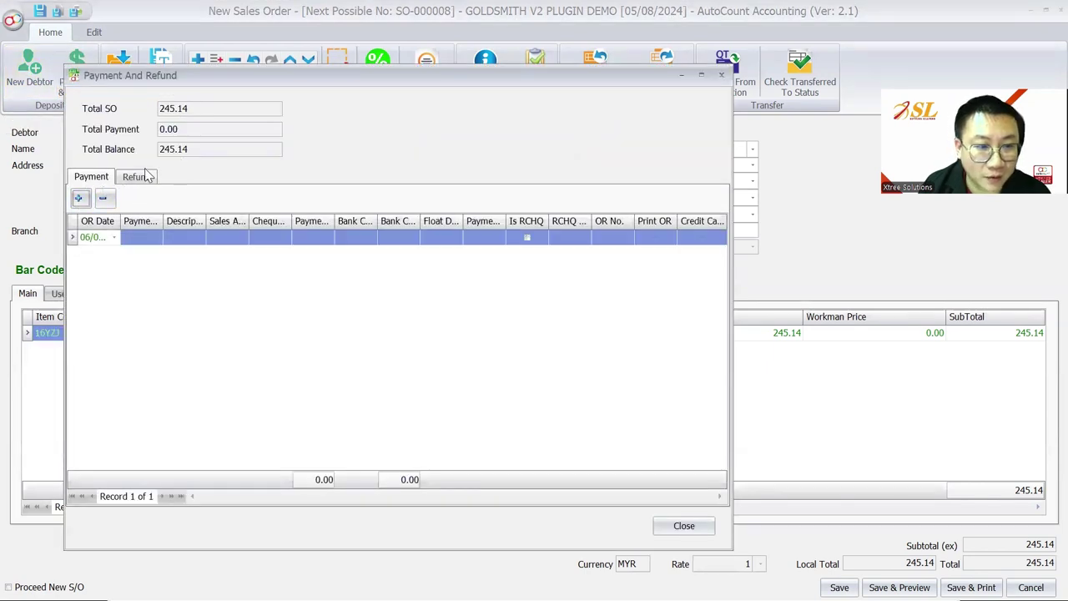
{"action": "left_click", "coordinate": [155, 239]}
{"action": "left_click", "coordinate": [156, 237]}
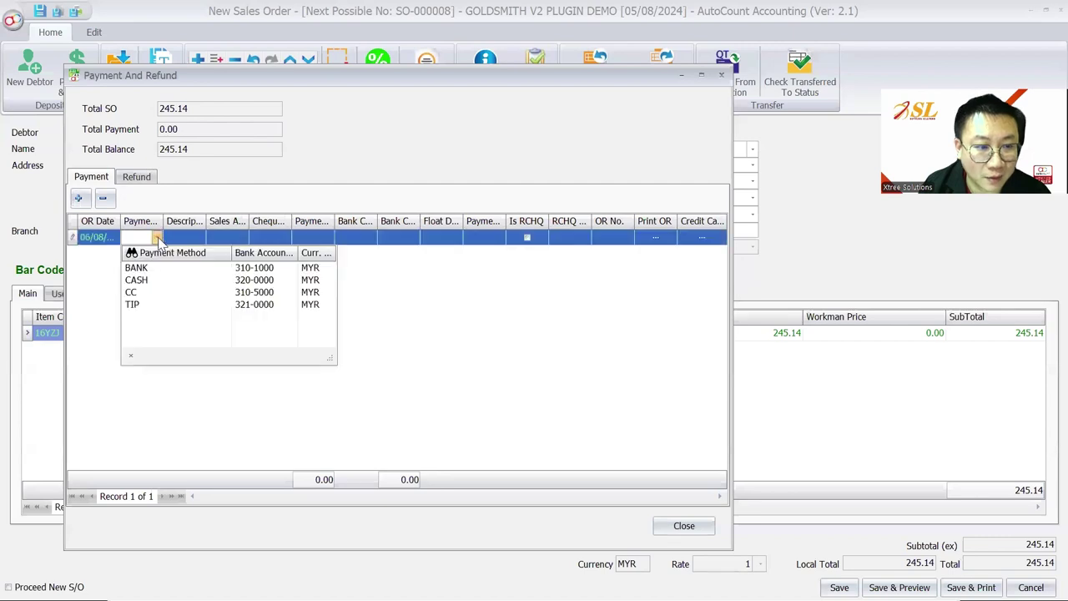
{"action": "left_click", "coordinate": [162, 283]}
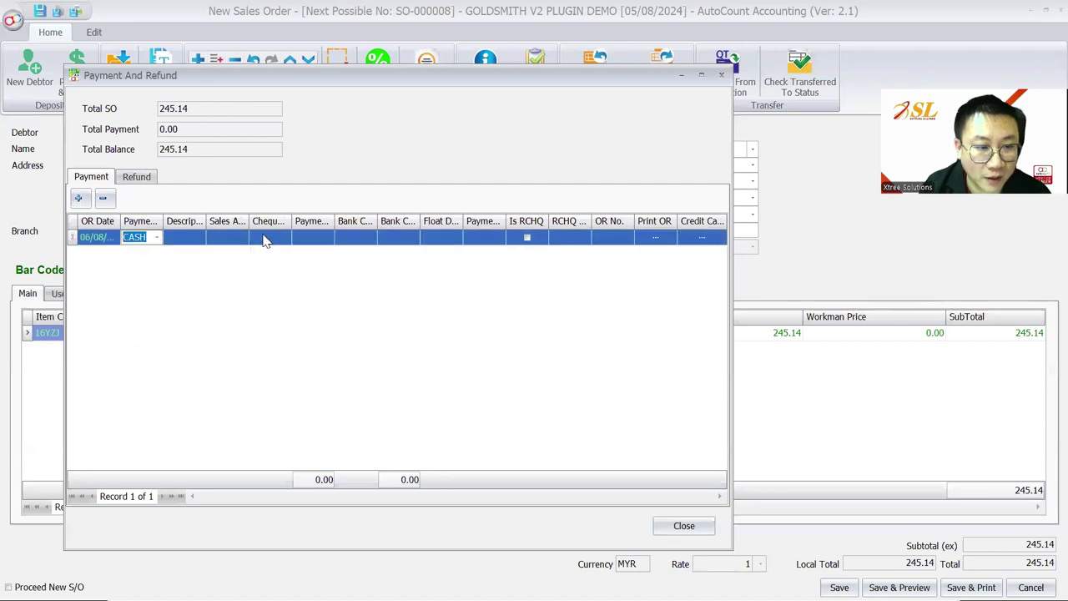
{"action": "left_click", "coordinate": [305, 237]}
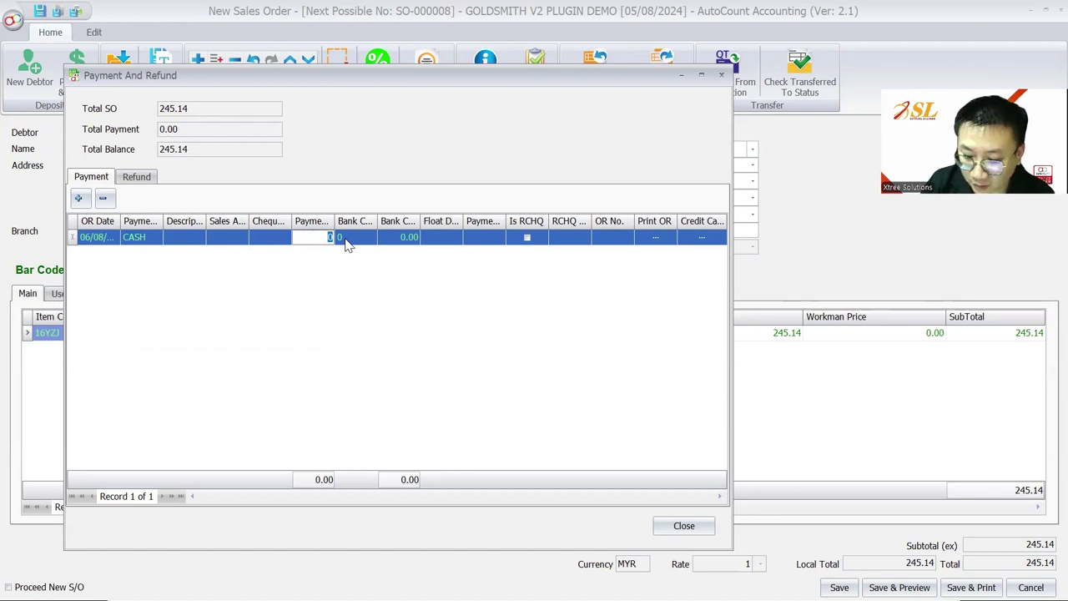
{"action": "type", "text": "150"}
{"action": "key", "text": "Tab"}
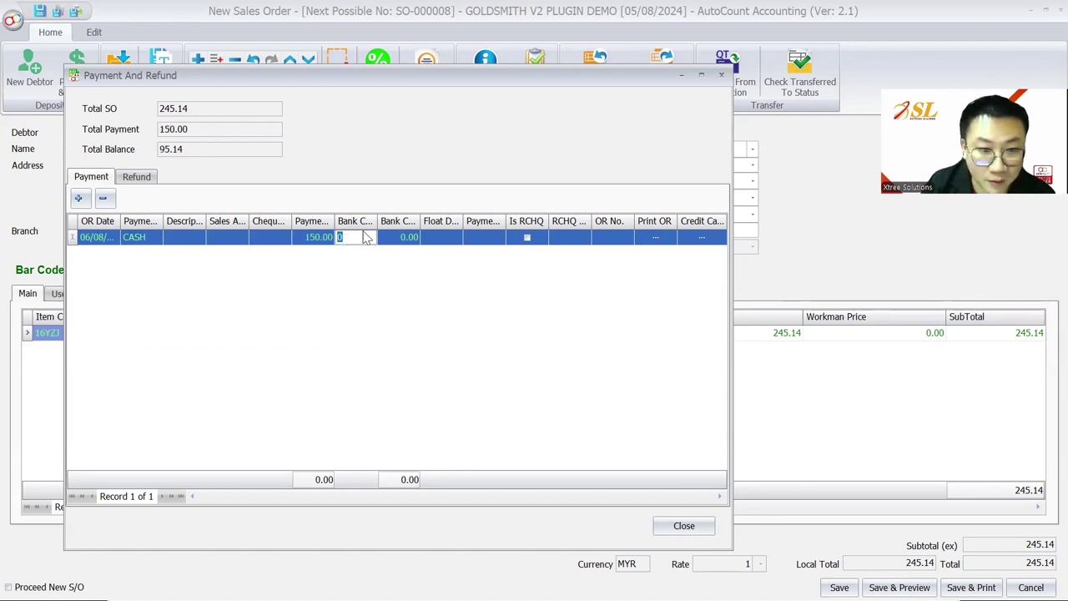
{"action": "left_click_drag", "start_coordinate": [198, 150], "coordinate": [154, 147]}
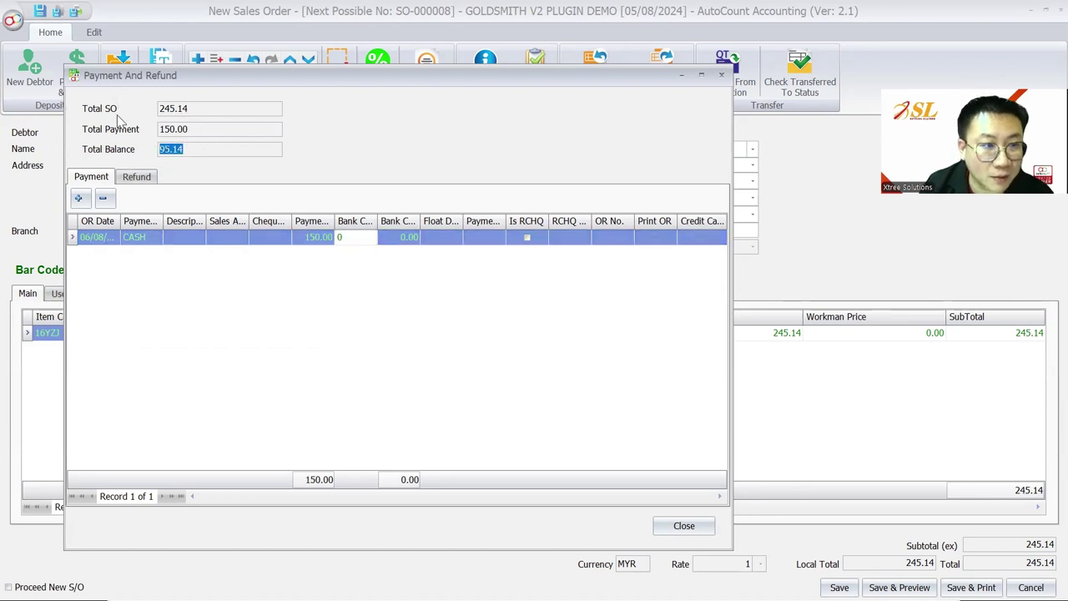
{"action": "left_click_drag", "start_coordinate": [194, 128], "coordinate": [142, 126]}
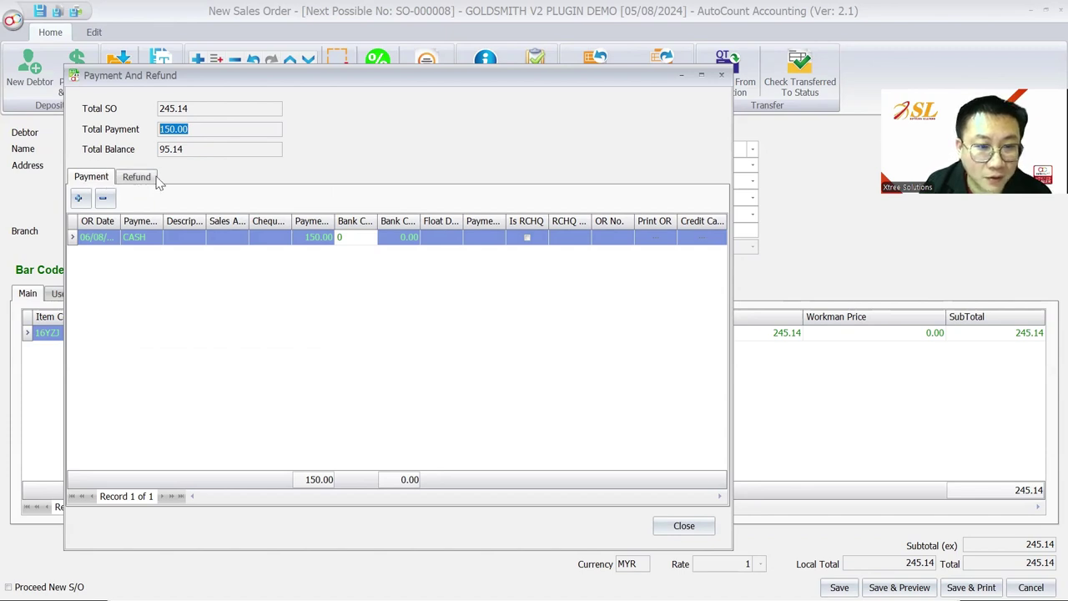
Close the payment window without entering a cheque or credit card number, and save the sales order with its official receipt
{"action": "left_click", "coordinate": [701, 533]}
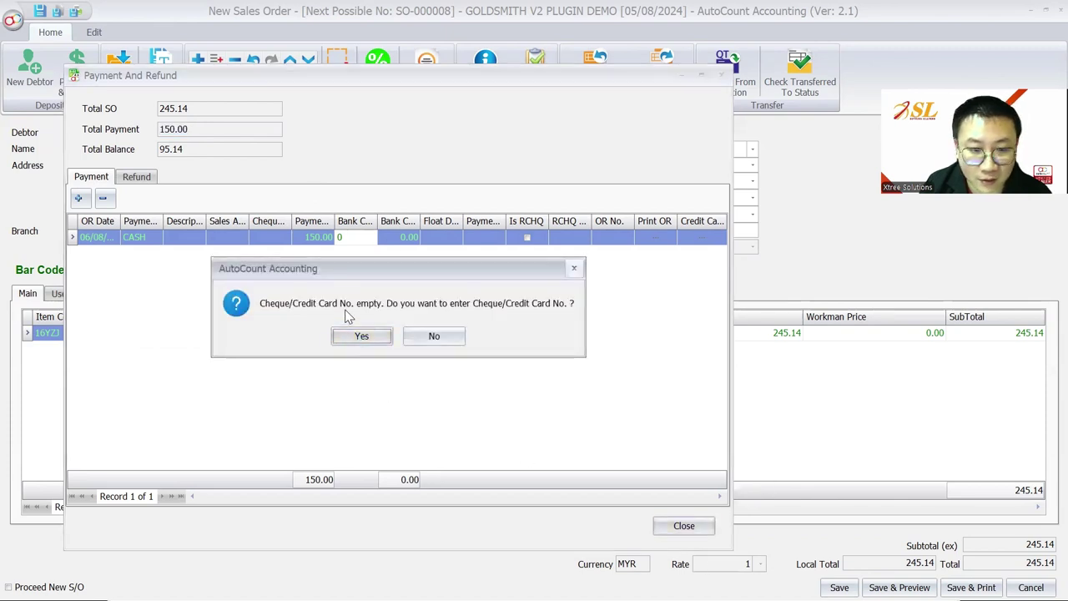
{"action": "left_click", "coordinate": [436, 338]}
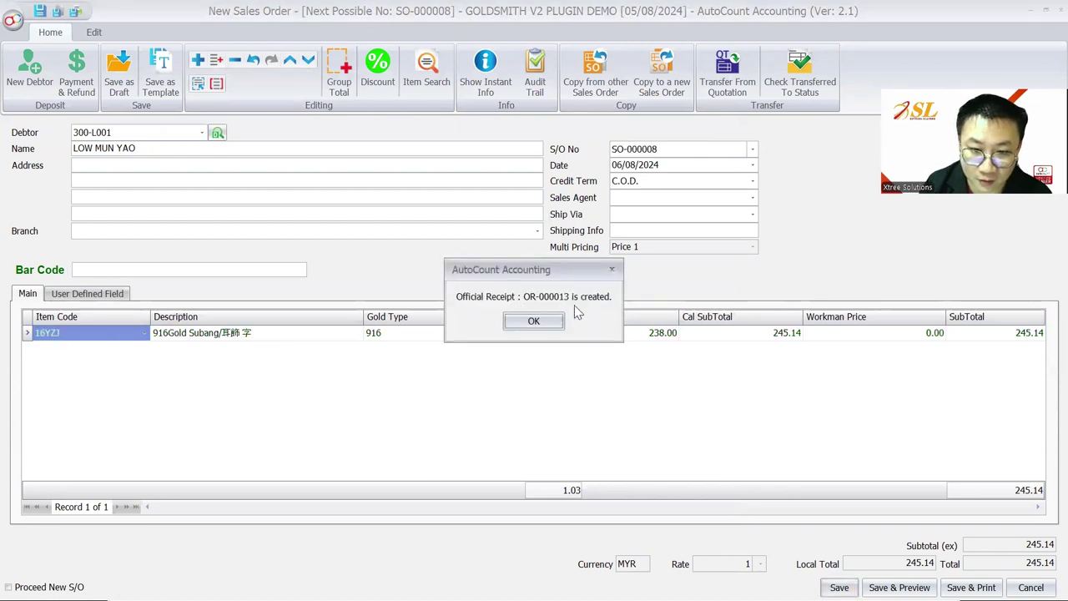
{"action": "left_click", "coordinate": [538, 322]}
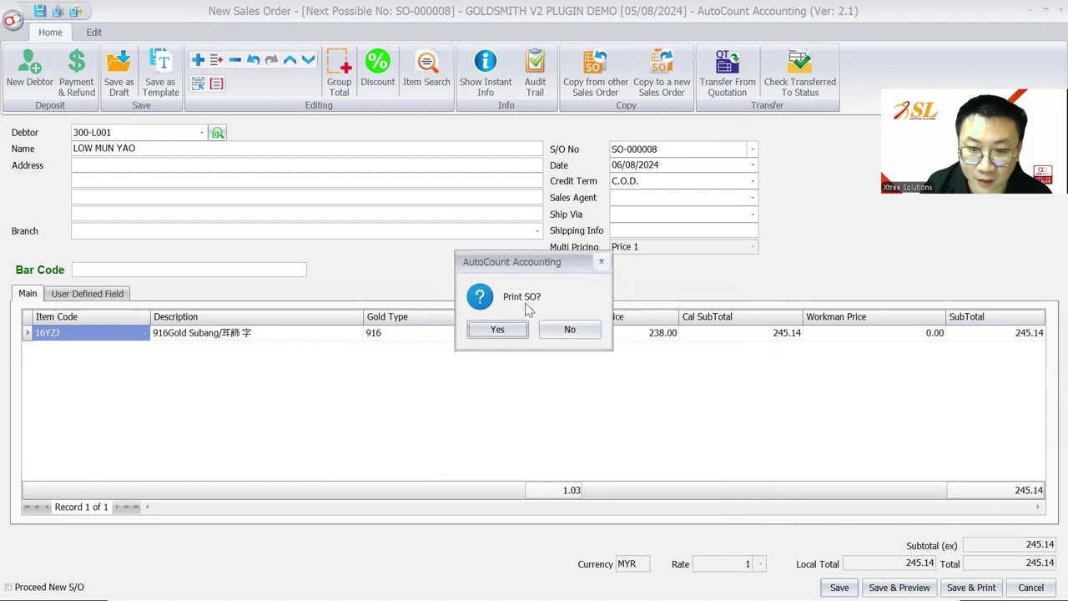
Decline printing the saved sales order, refresh the sales order list and select the newest order
{"action": "left_click", "coordinate": [569, 330]}
{"action": "left_click", "coordinate": [564, 329]}
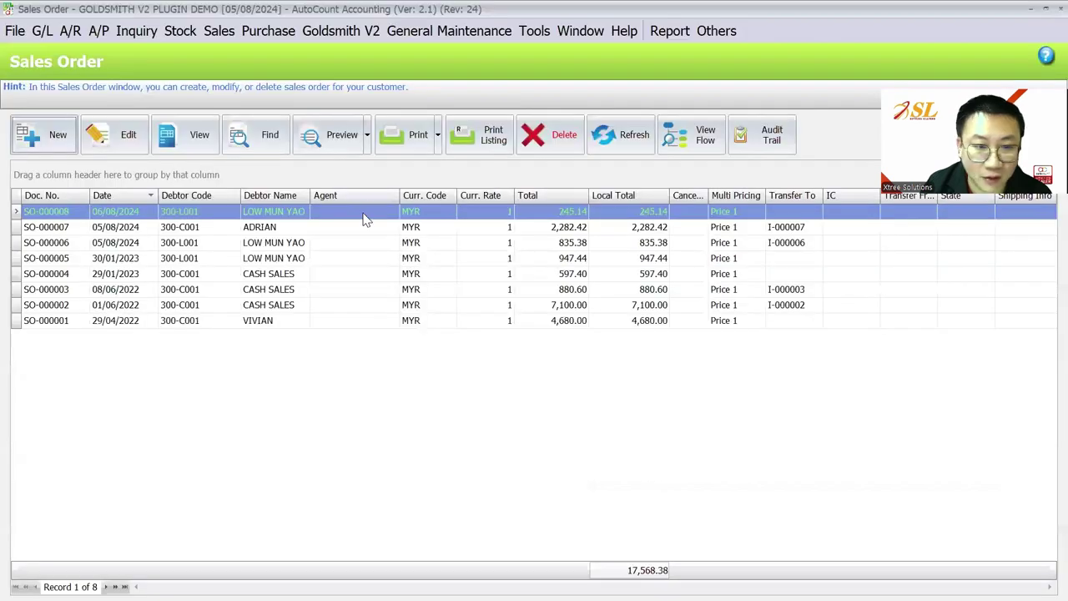
{"action": "left_click", "coordinate": [364, 219]}
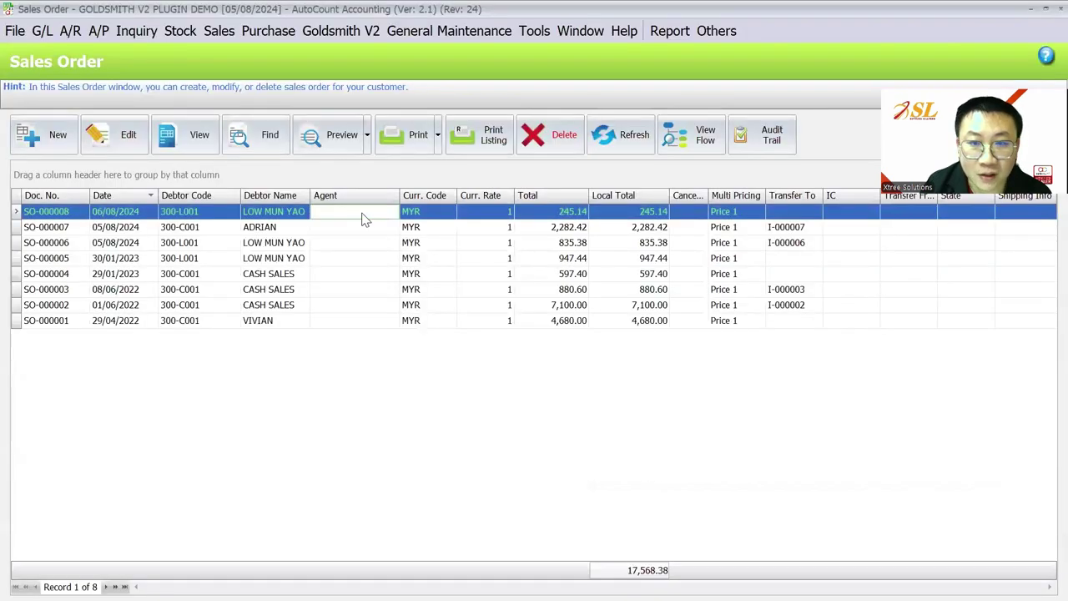
{"action": "left_click", "coordinate": [618, 140]}
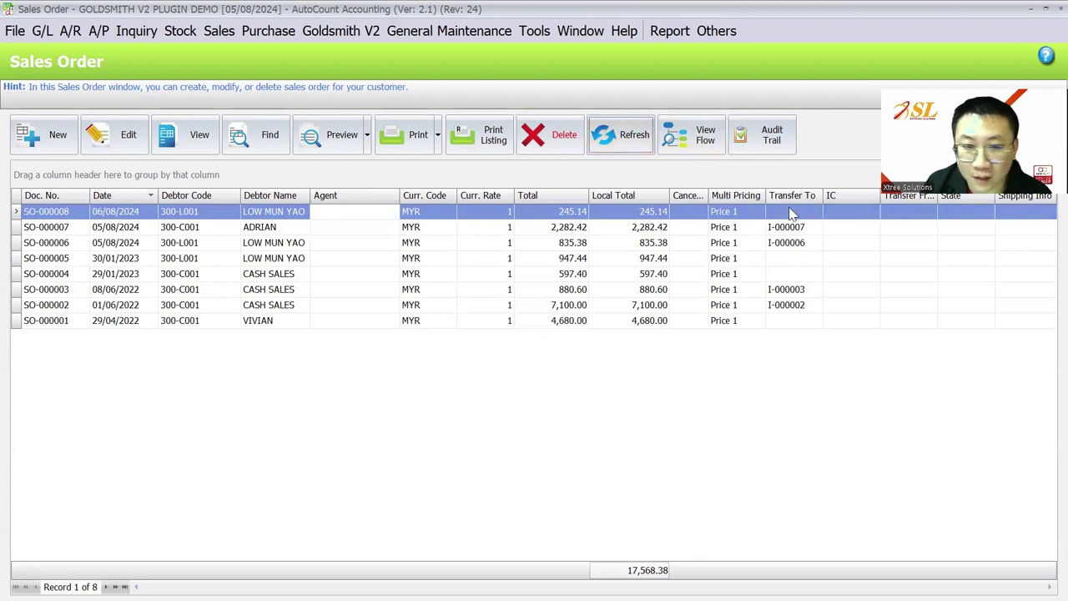
{"action": "left_click", "coordinate": [357, 217]}
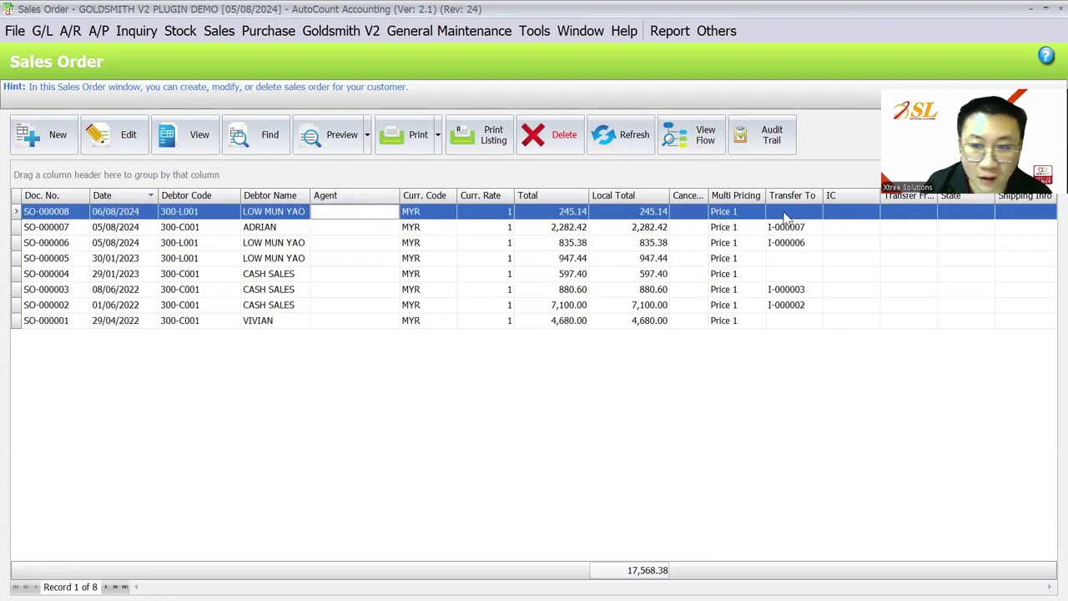
Preview the newest sales order's printout, examine its total, deposit and balance, and close the preview
{"action": "left_click", "coordinate": [329, 140]}
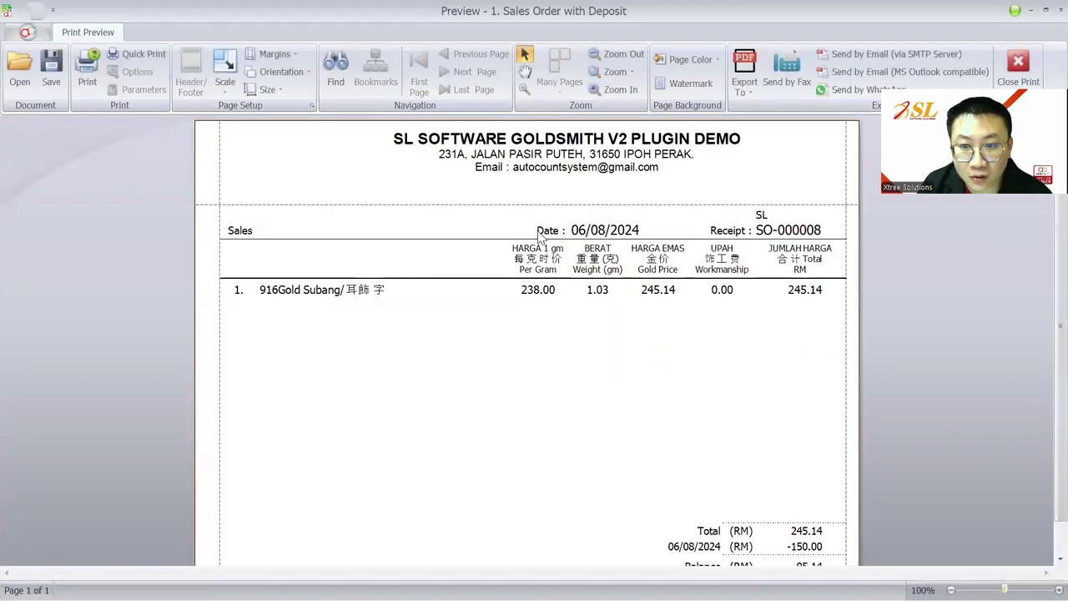
{"action": "scroll", "coordinate": [539, 237], "scroll_direction": "down", "scroll_amount": 1}
{"action": "scroll", "coordinate": [539, 237], "scroll_direction": "up", "scroll_amount": 1}
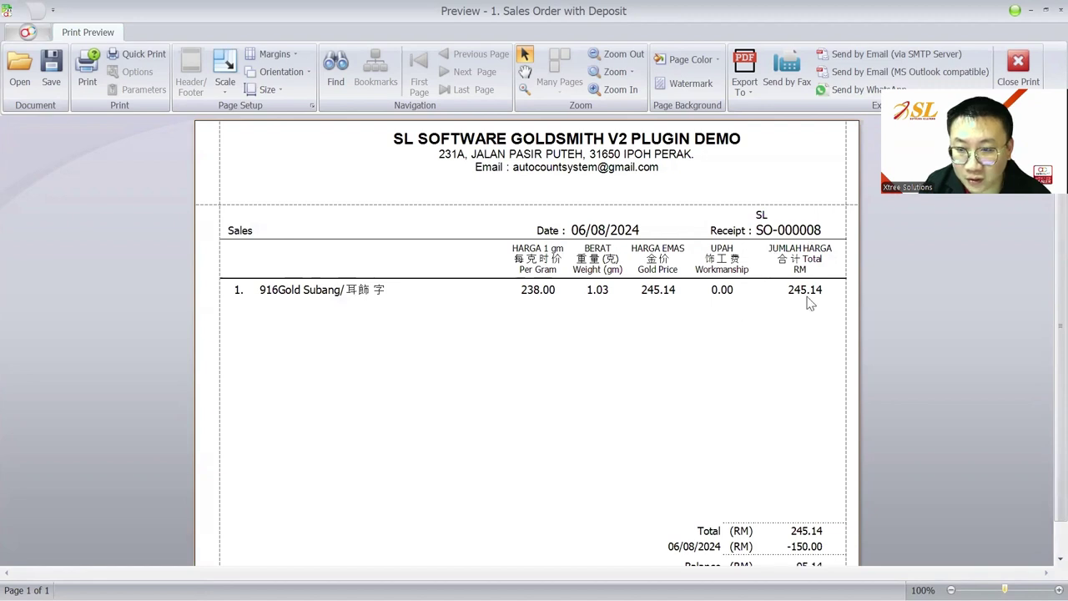
{"action": "scroll", "coordinate": [785, 461], "scroll_direction": "down", "scroll_amount": 1}
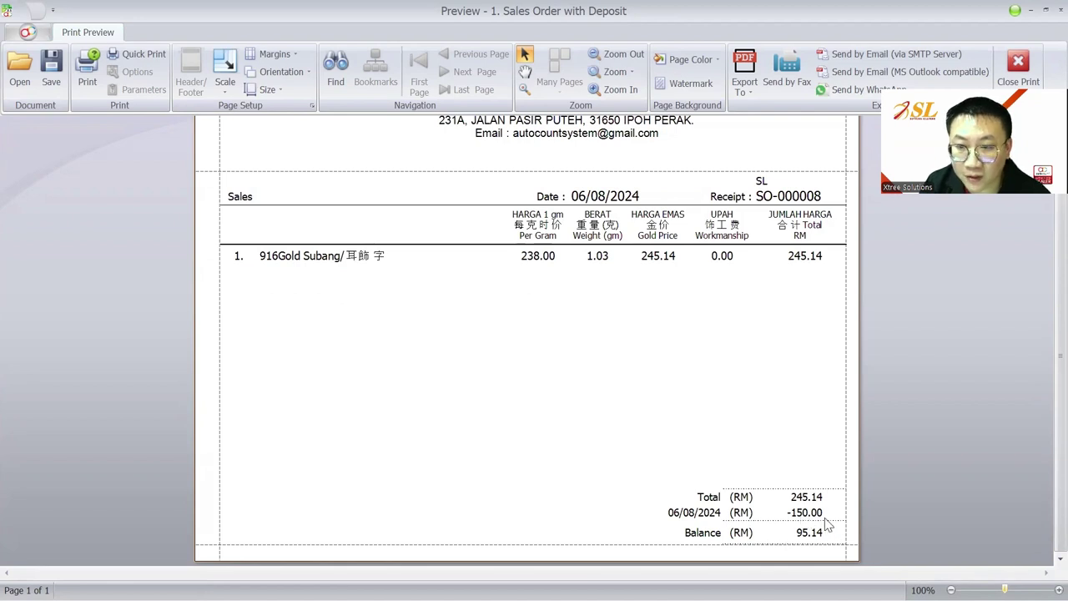
{"action": "scroll", "coordinate": [824, 507], "scroll_direction": "up", "scroll_amount": 5}
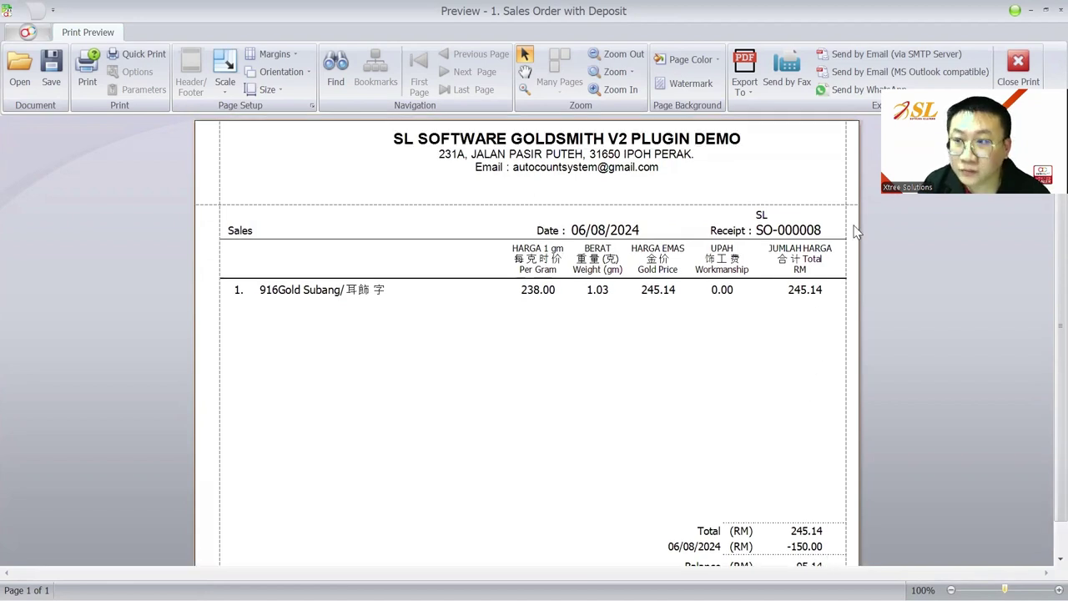
{"action": "left_click", "coordinate": [1056, 10]}
Transfer the newest sales order to a new invoice and check the original sales order and payment information
{"action": "right_click", "coordinate": [546, 216]}
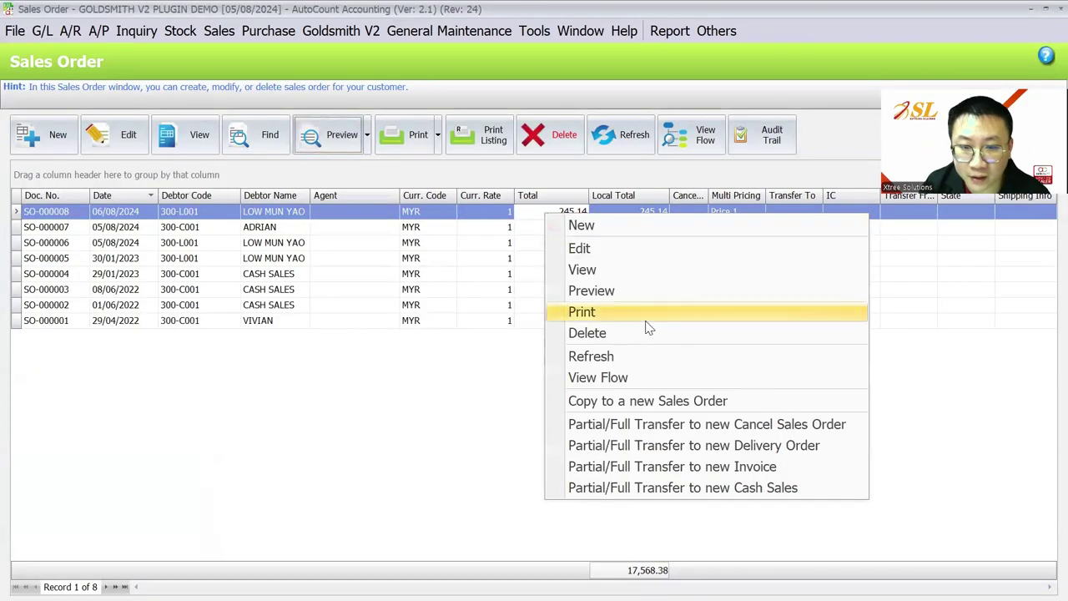
{"action": "left_click", "coordinate": [687, 468]}
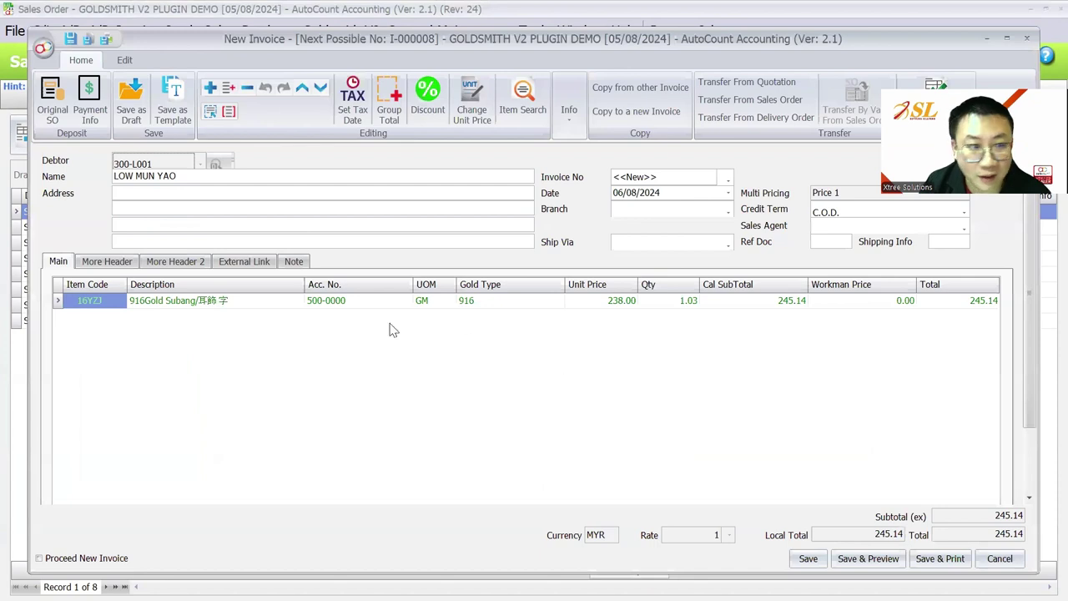
{"action": "left_click", "coordinate": [48, 108]}
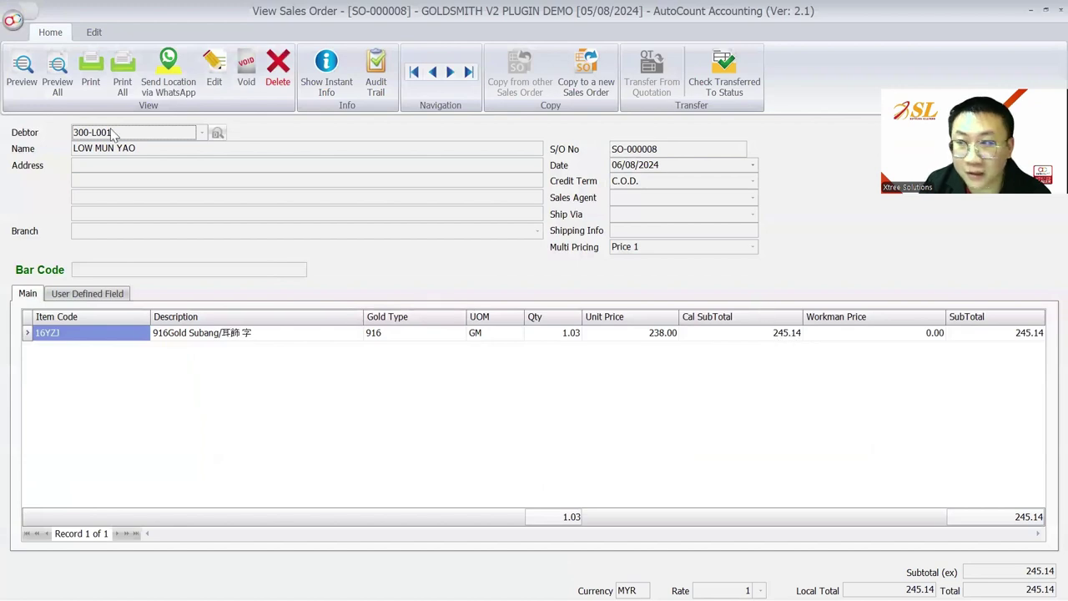
{"action": "key", "text": "Escape"}
{"action": "left_click", "coordinate": [89, 110]}
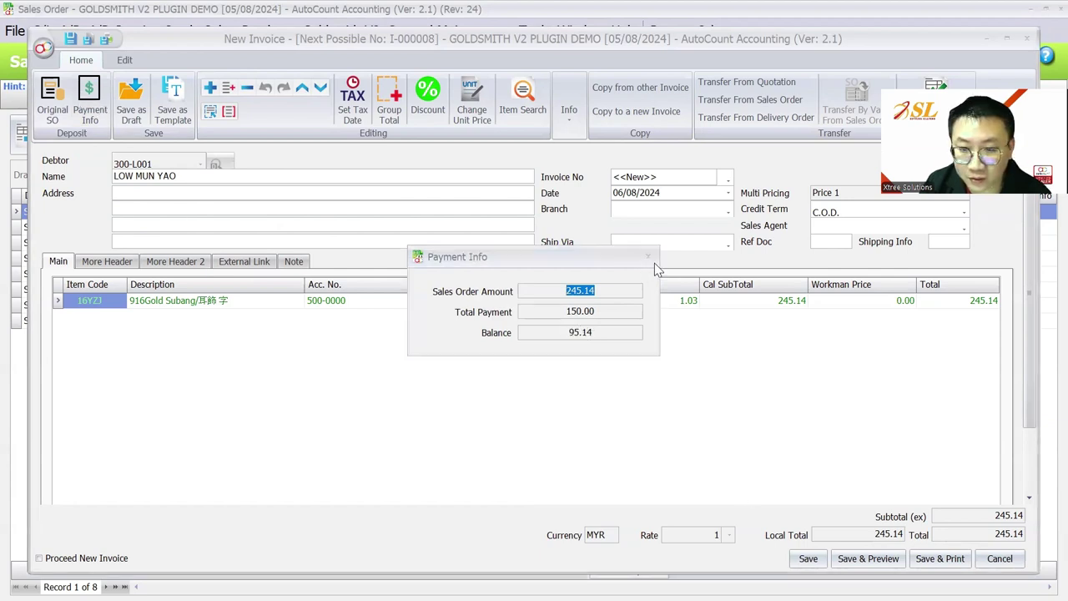
Save the invoice and knock off the 150.00 deposit receipt against it
{"action": "left_click", "coordinate": [807, 561]}
{"action": "left_click", "coordinate": [807, 561]}
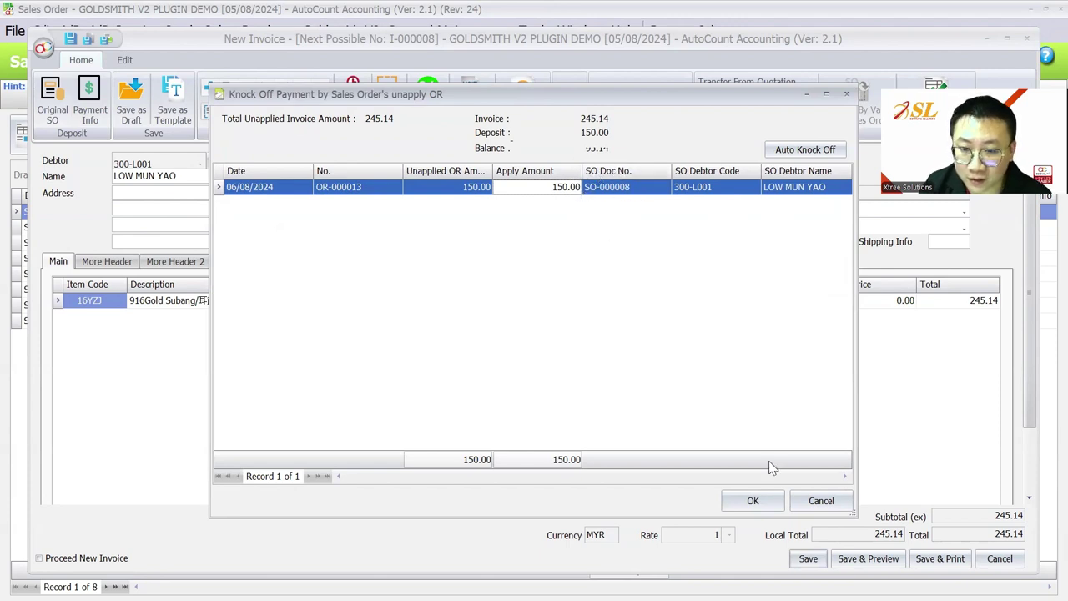
{"action": "left_click", "coordinate": [757, 499]}
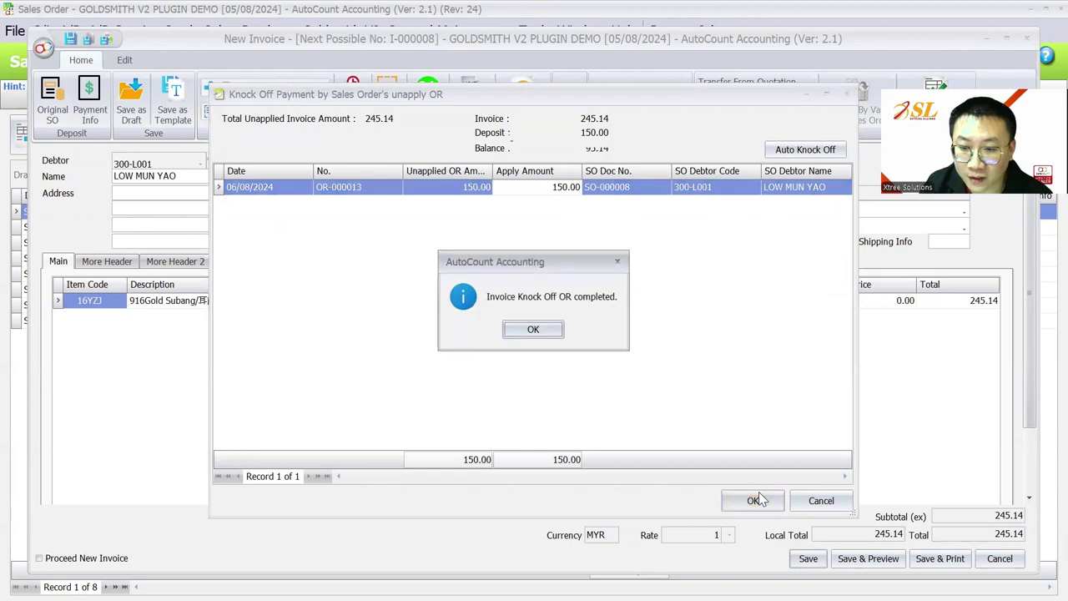
{"action": "left_click", "coordinate": [534, 330]}
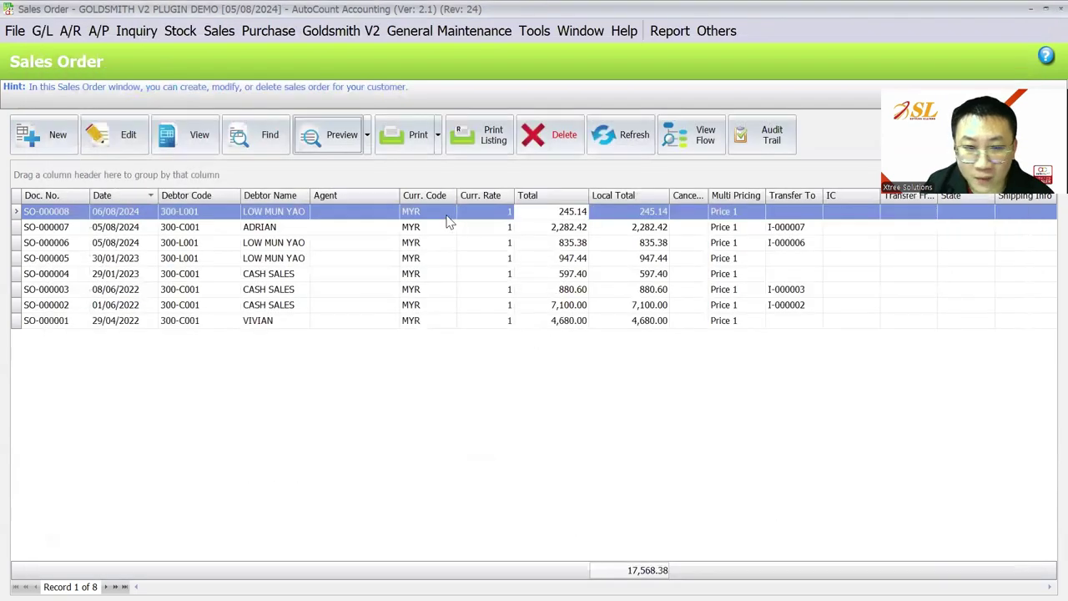
Check the newest sales order's audit trail and its document flow through invoice and payment
{"action": "left_click", "coordinate": [761, 134]}
{"action": "left_click", "coordinate": [1060, 9]}
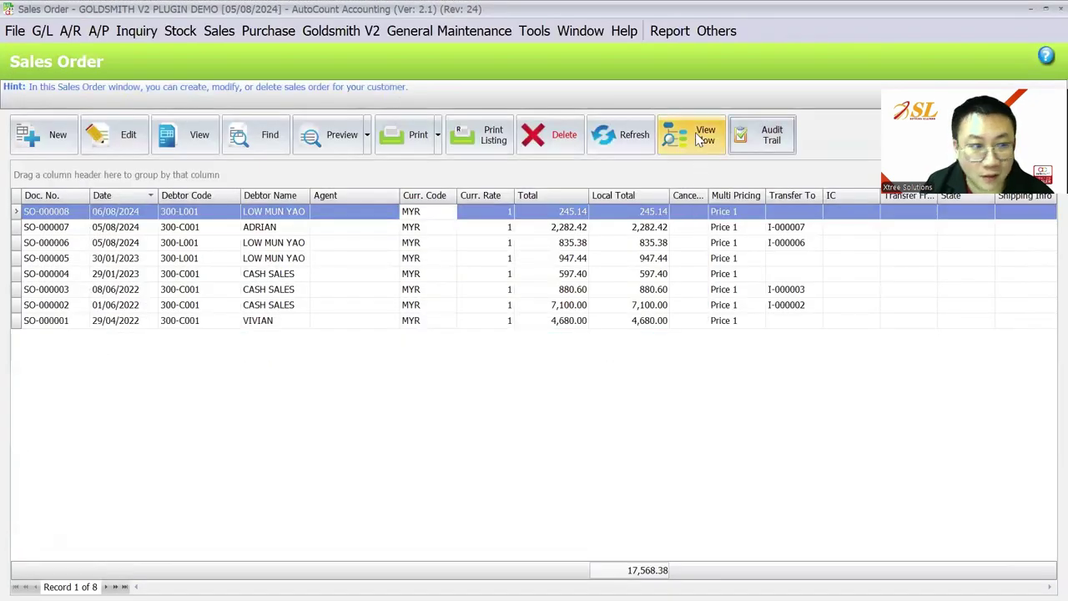
{"action": "left_click", "coordinate": [700, 138]}
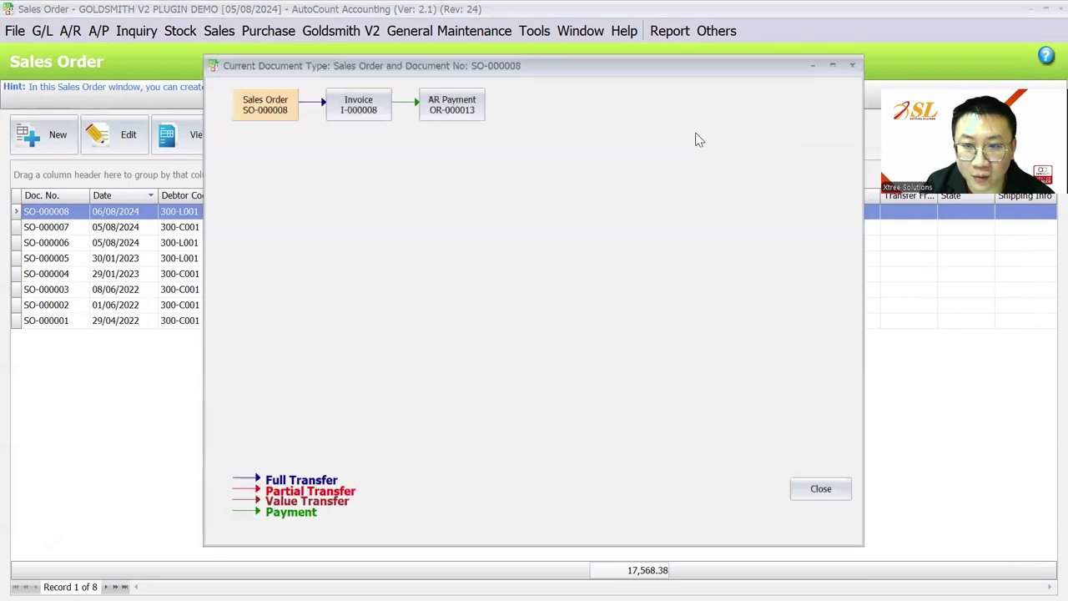
{"action": "key", "text": "Escape"}
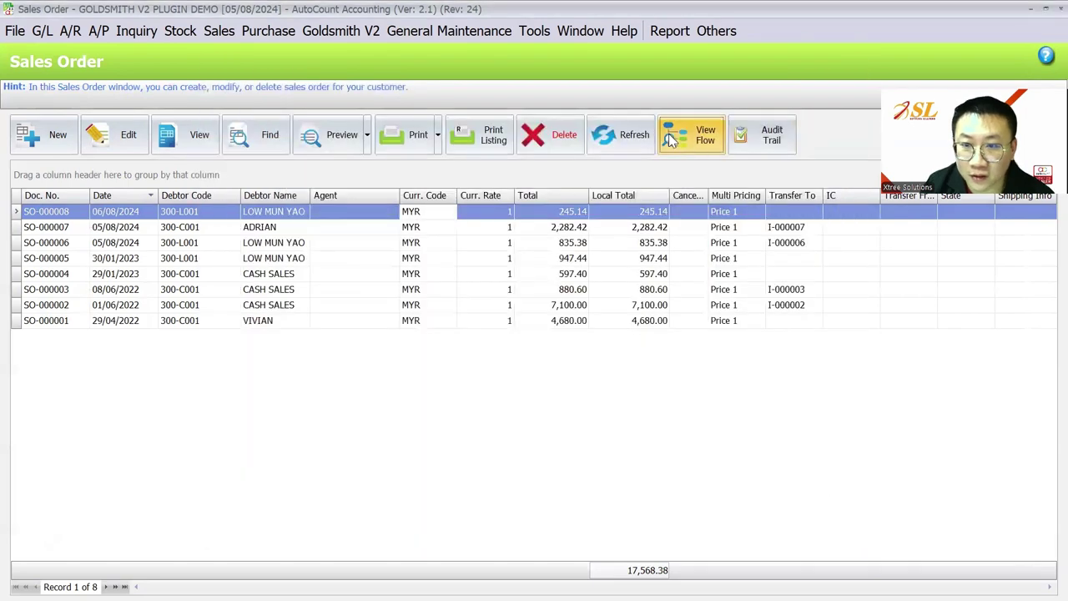
{"action": "left_click", "coordinate": [701, 140]}
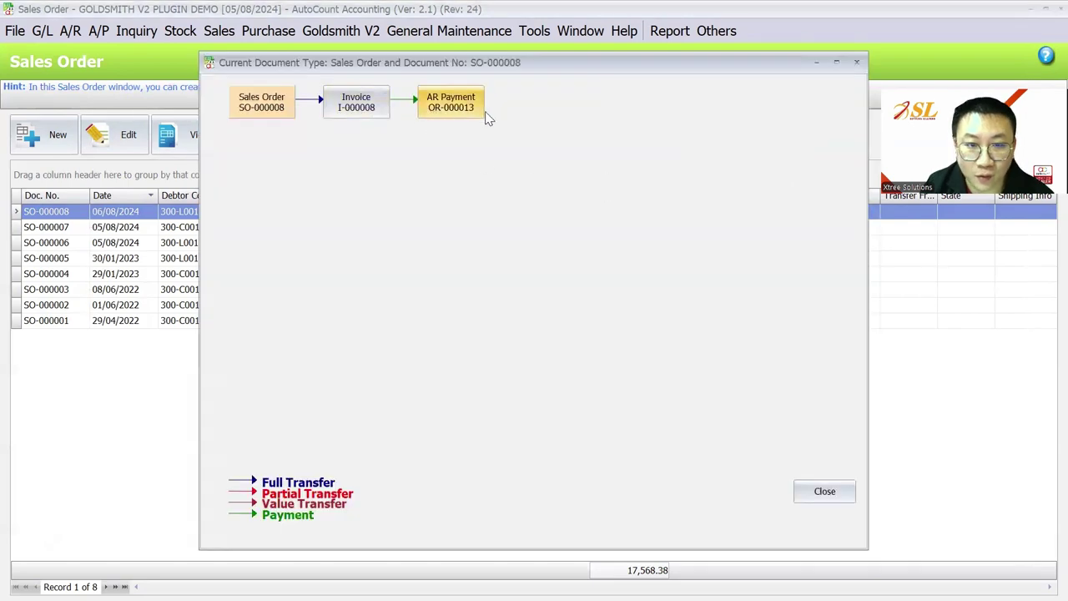
{"action": "left_click", "coordinate": [852, 66]}
Open the cash sale list and preview the newest cash sale's receipt, examining the sales page and the old gold purchase page
{"action": "left_click", "coordinate": [215, 34]}
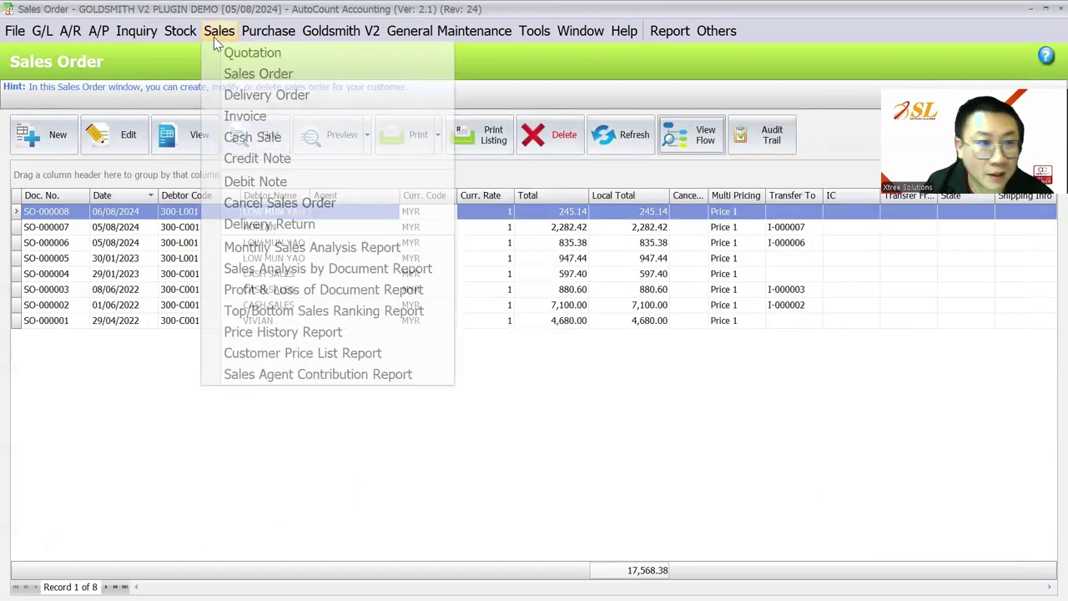
{"action": "left_click", "coordinate": [236, 138]}
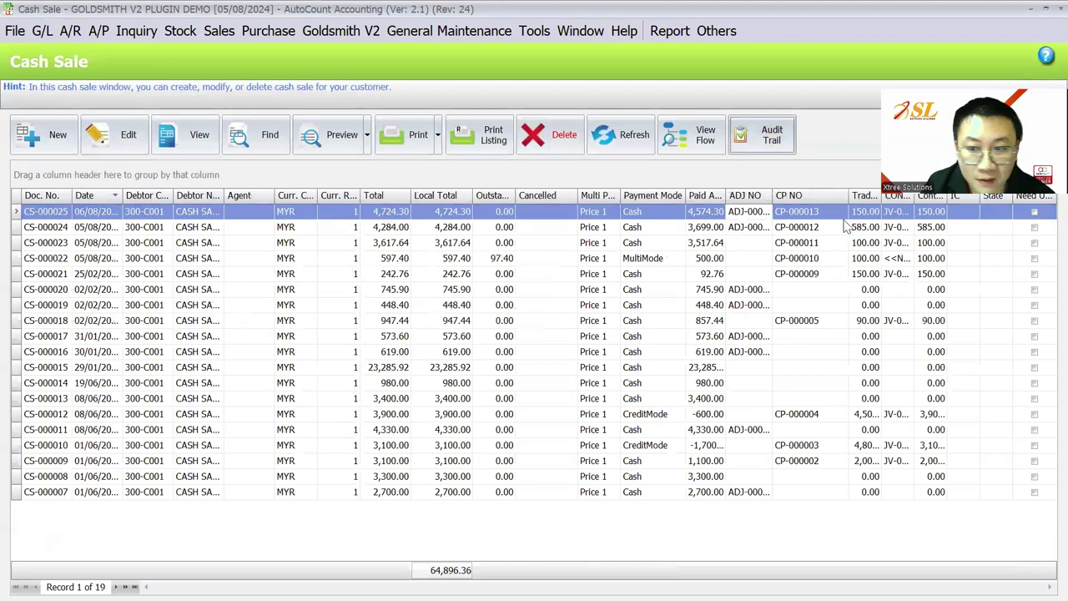
{"action": "left_click", "coordinate": [784, 214]}
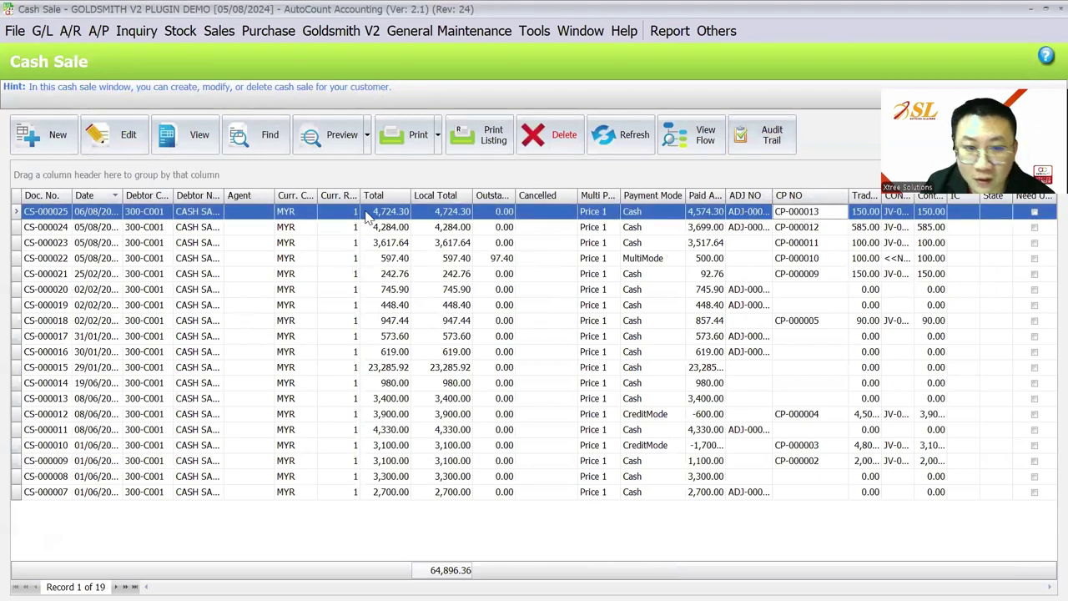
{"action": "left_click", "coordinate": [327, 143]}
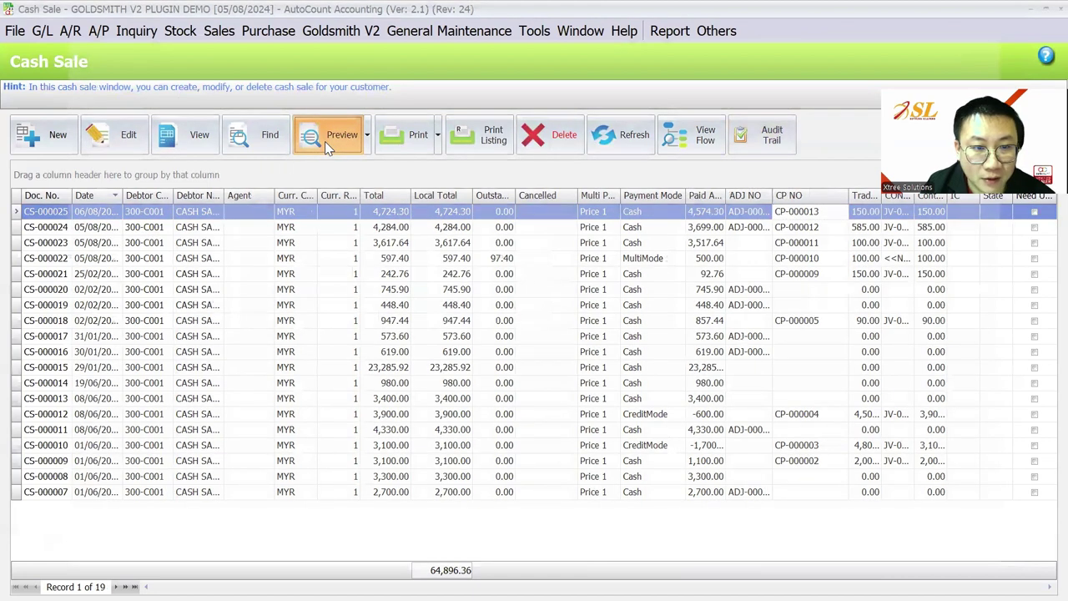
{"action": "scroll", "coordinate": [526, 244], "scroll_direction": "down", "scroll_amount": 10}
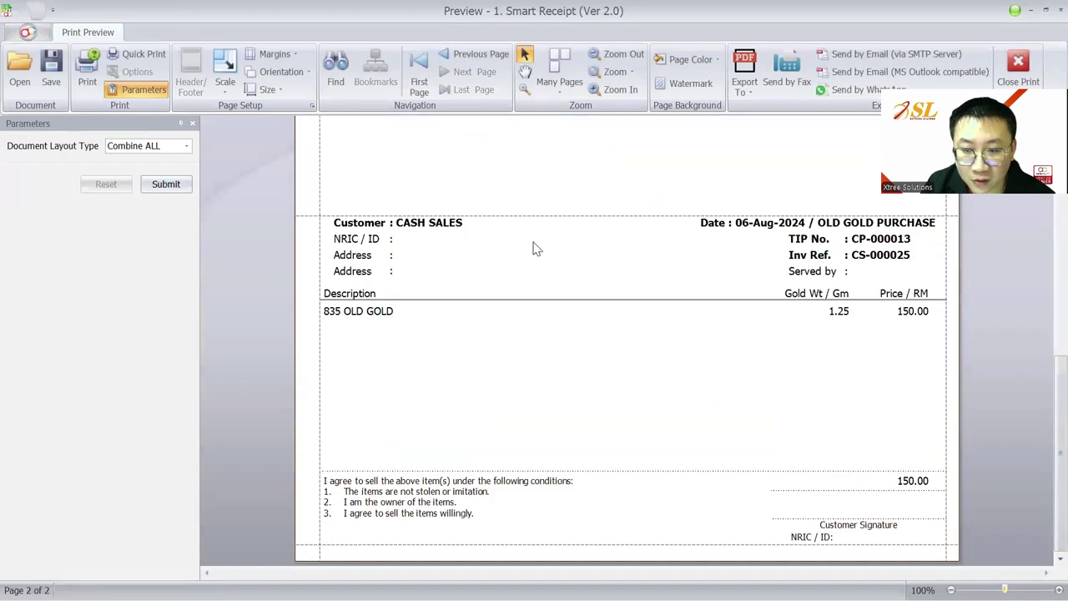
{"action": "scroll", "coordinate": [534, 248], "scroll_direction": "up", "scroll_amount": 10}
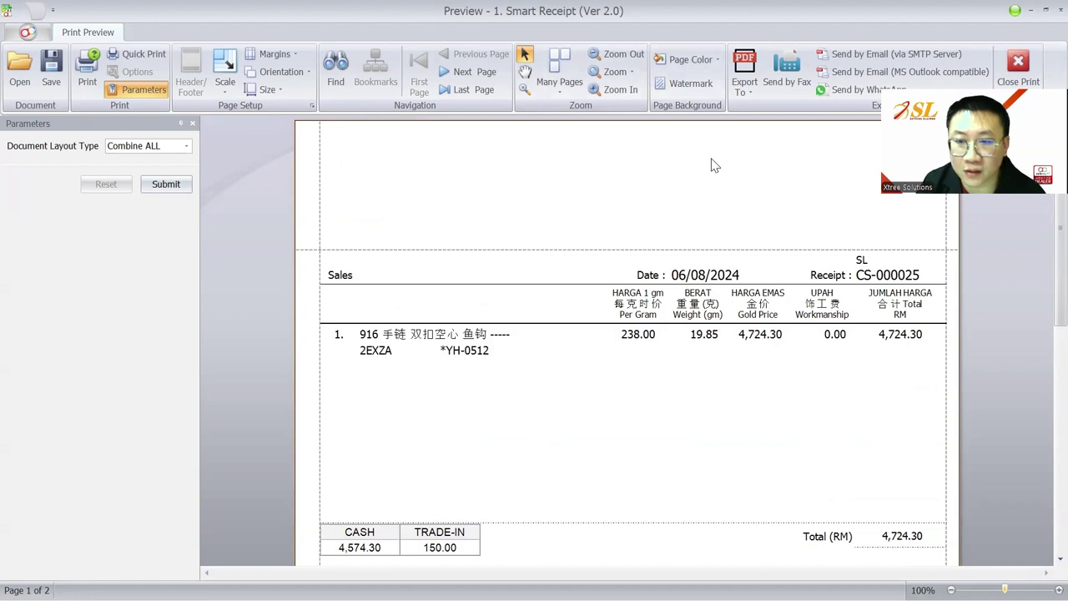
{"action": "scroll", "coordinate": [714, 165], "scroll_direction": "down", "scroll_amount": 1}
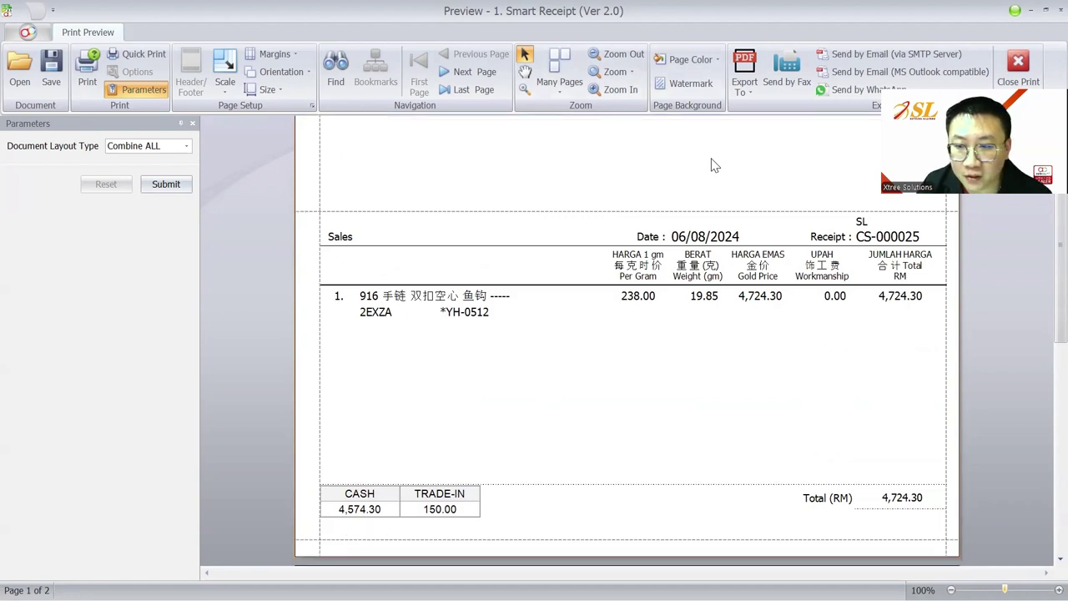
{"action": "scroll", "coordinate": [714, 165], "scroll_direction": "up", "scroll_amount": 1}
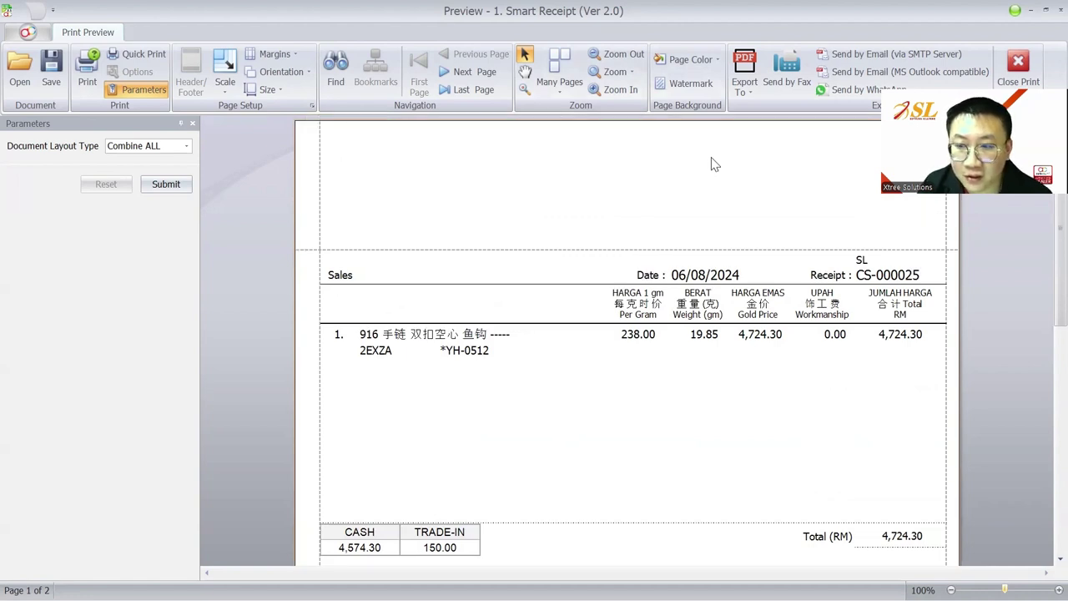
{"action": "scroll", "coordinate": [708, 186], "scroll_direction": "down", "scroll_amount": 2}
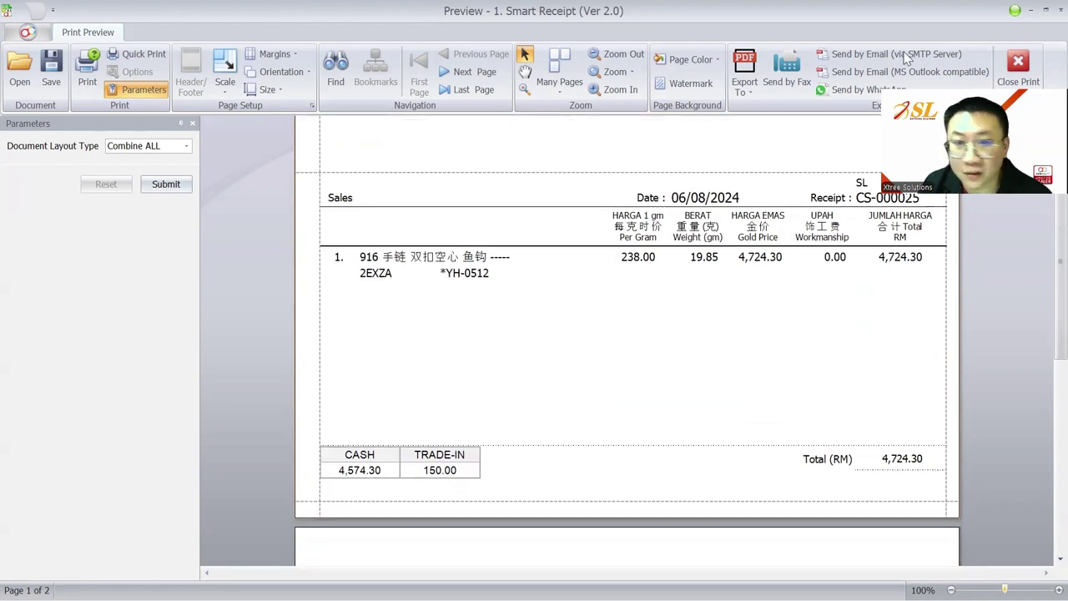
{"action": "key", "text": "Escape"}
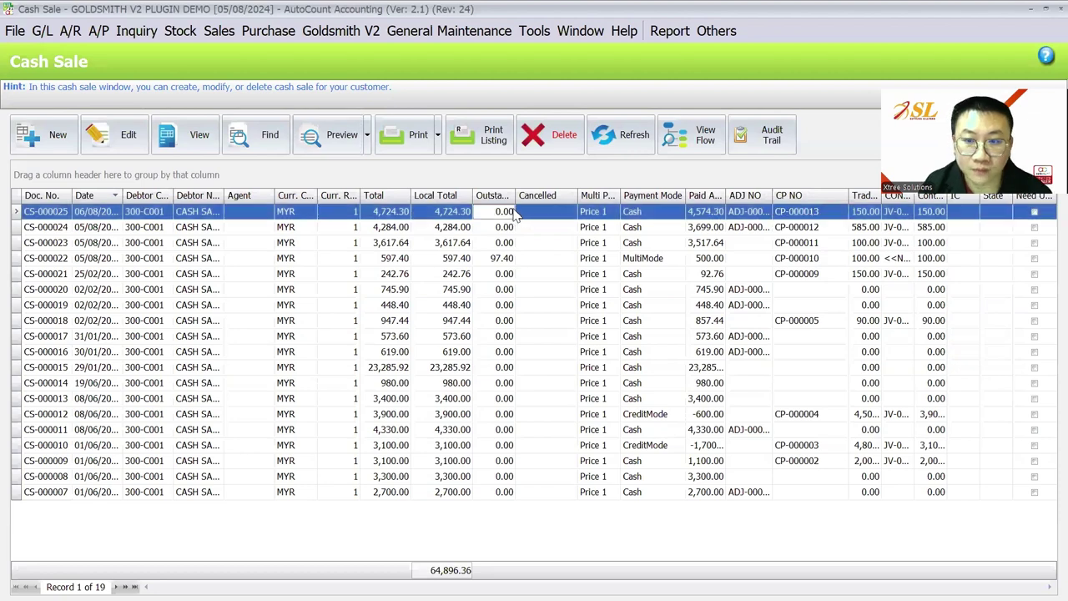
Start a new purchase invoice with SUPPLIER as its creditor
{"action": "left_click", "coordinate": [269, 33]}
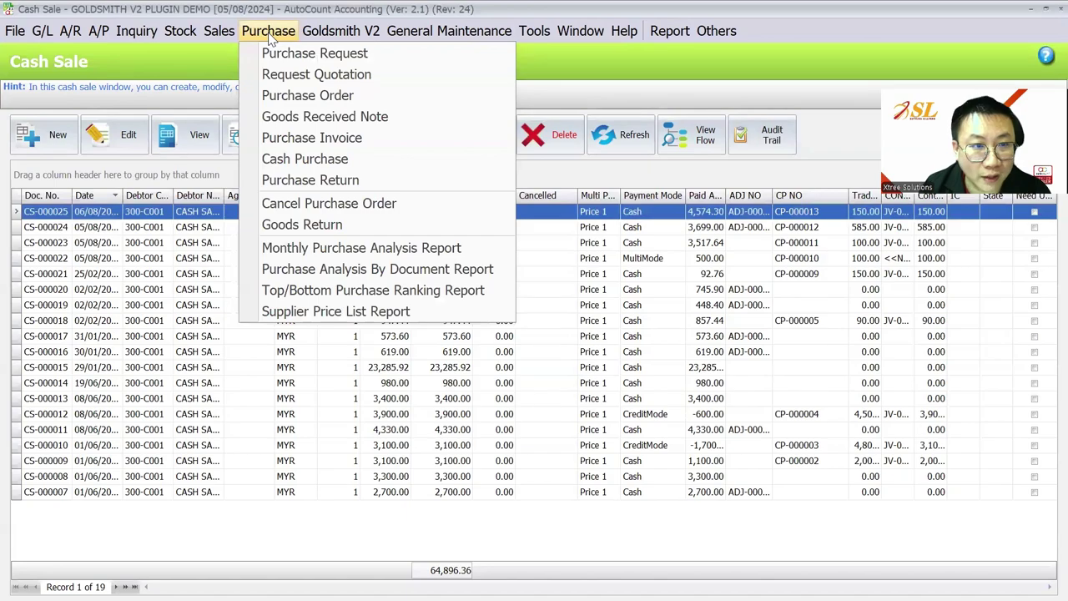
{"action": "left_click", "coordinate": [294, 141]}
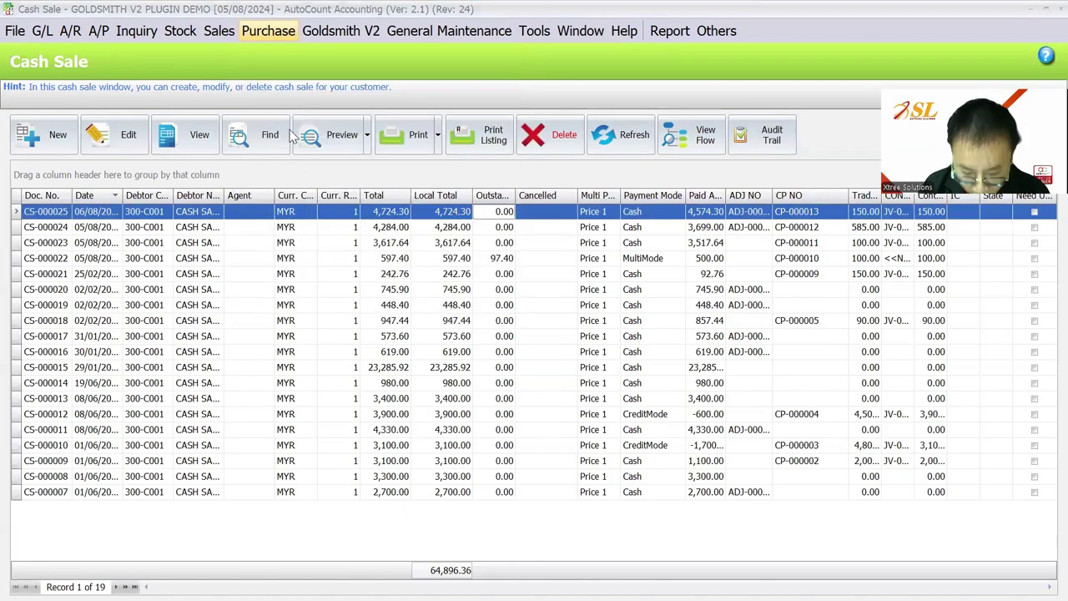
{"action": "left_click", "coordinate": [39, 142]}
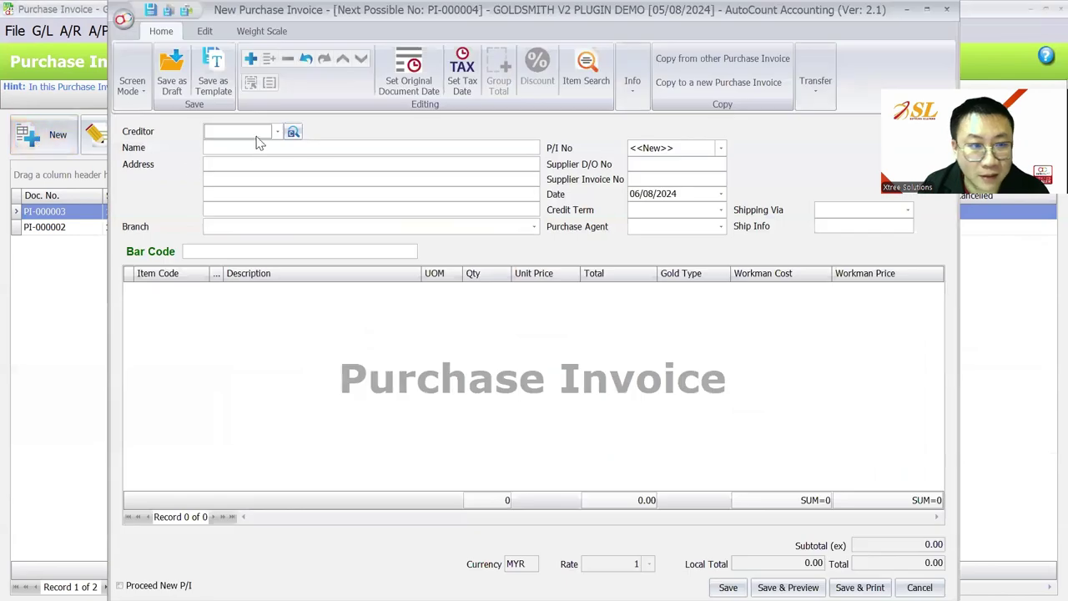
{"action": "left_click", "coordinate": [257, 136]}
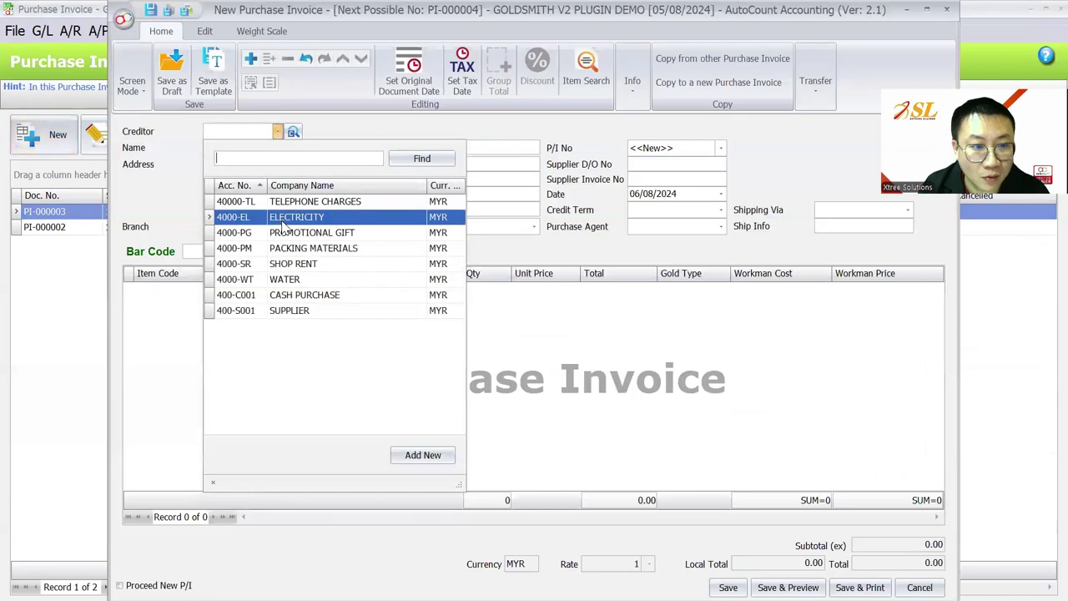
{"action": "left_click", "coordinate": [289, 310]}
Add an item line for 100003 to the purchase invoice
{"action": "right_click", "coordinate": [483, 297]}
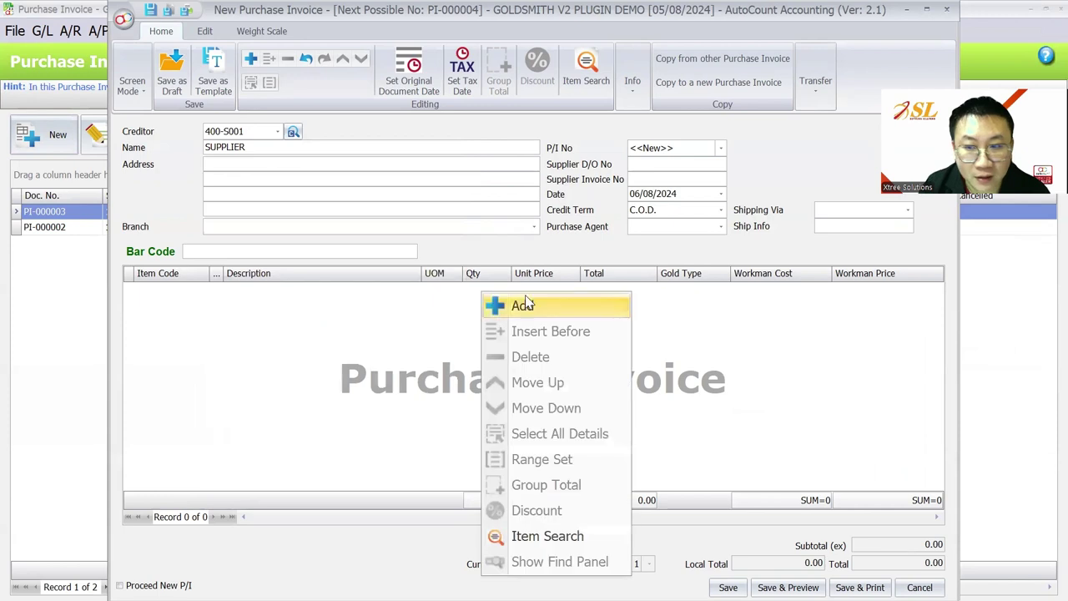
{"action": "left_click", "coordinate": [511, 306]}
{"action": "left_click", "coordinate": [204, 289]}
{"action": "left_click", "coordinate": [207, 368]}
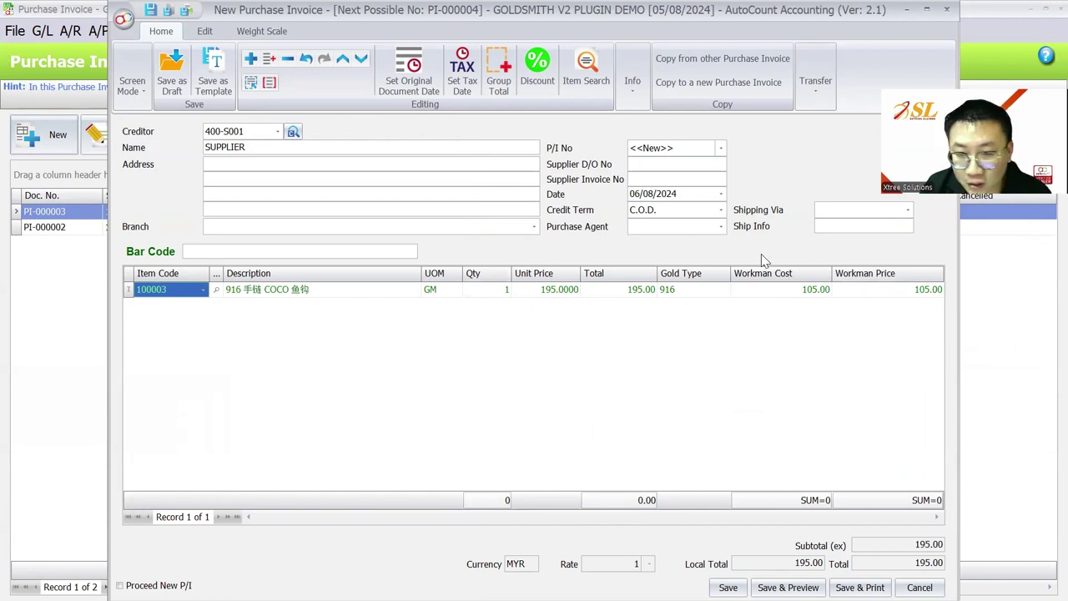
Examine the user-defined fields of a new stock item copied from the invoice line's item lookup, and discard it and the unsaved purchase invoice
{"action": "left_click", "coordinate": [202, 290]}
{"action": "left_click", "coordinate": [358, 567]}
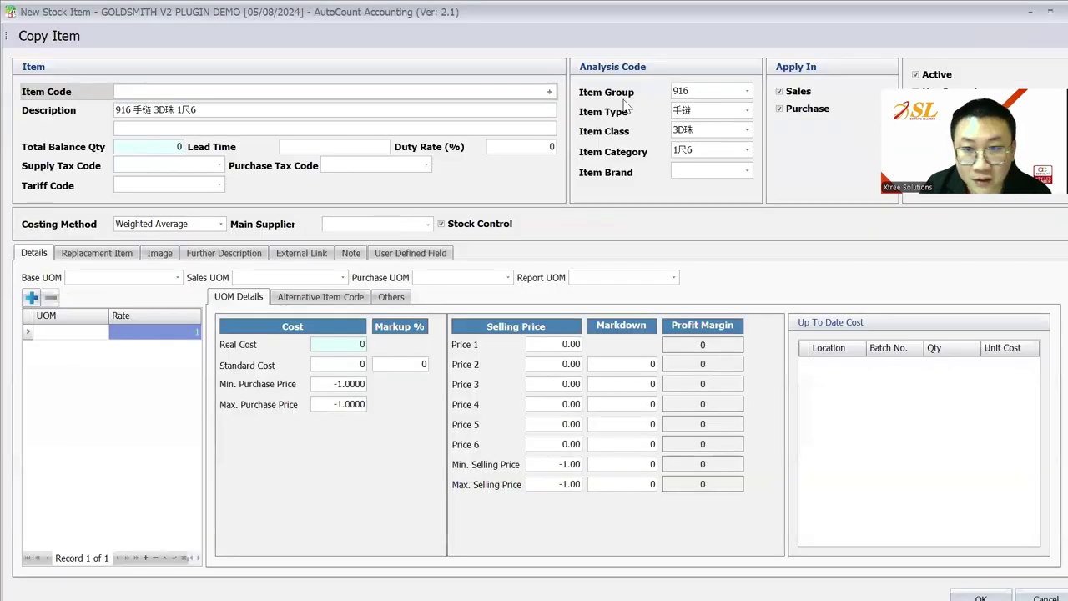
{"action": "left_click", "coordinate": [408, 252]}
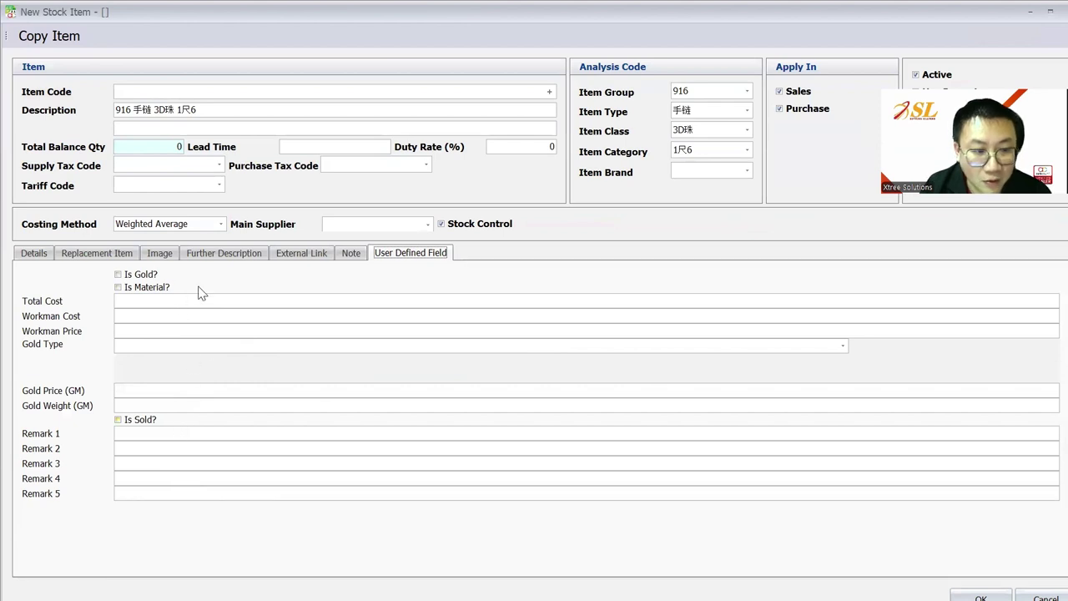
{"action": "left_click", "coordinate": [1048, 11]}
{"action": "left_click", "coordinate": [549, 341]}
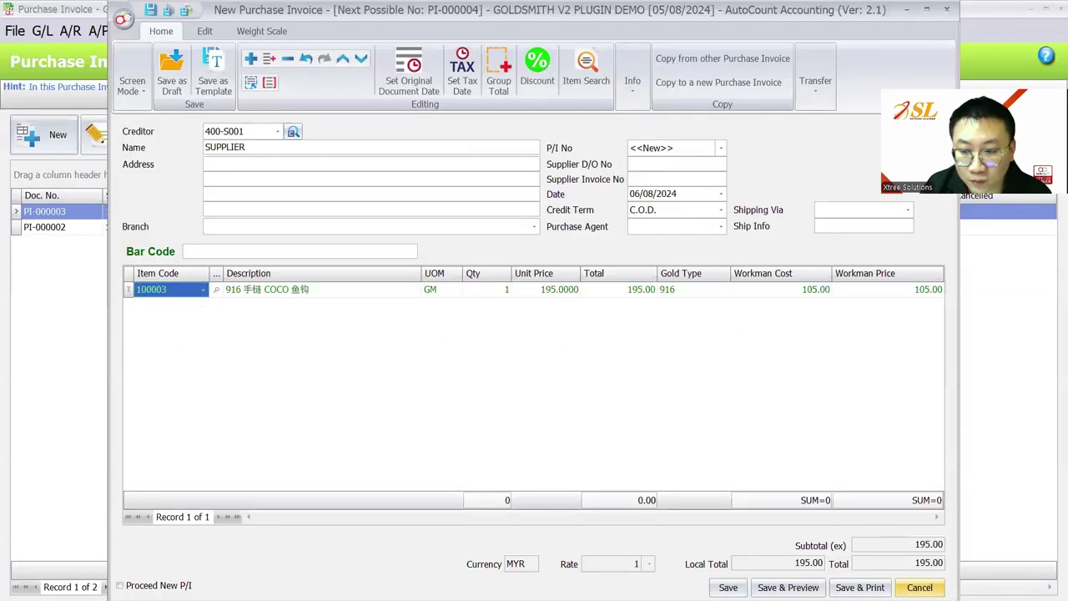
{"action": "left_click", "coordinate": [919, 587]}
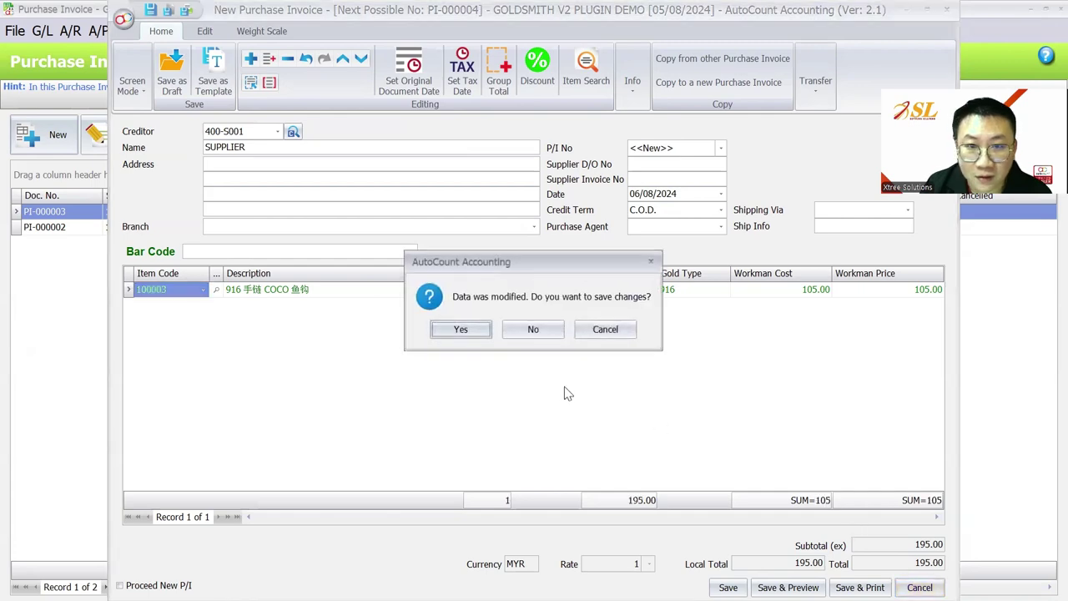
{"action": "left_click", "coordinate": [546, 338]}
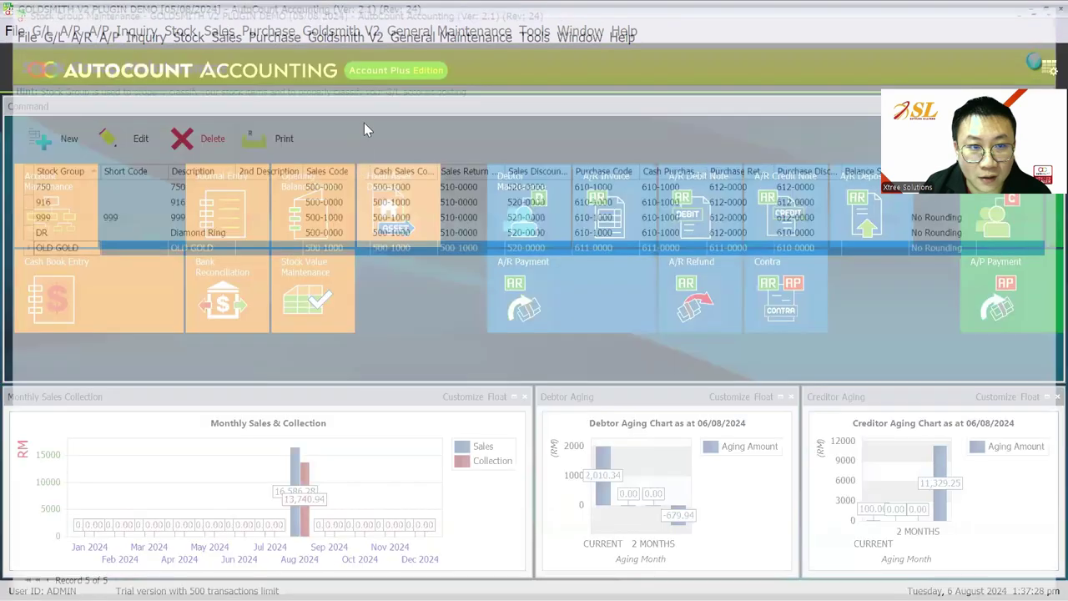
Toggle the weight scale for this computer on and back off in the Goldsmith V2 weight scale settings and save
{"action": "left_click", "coordinate": [349, 36]}
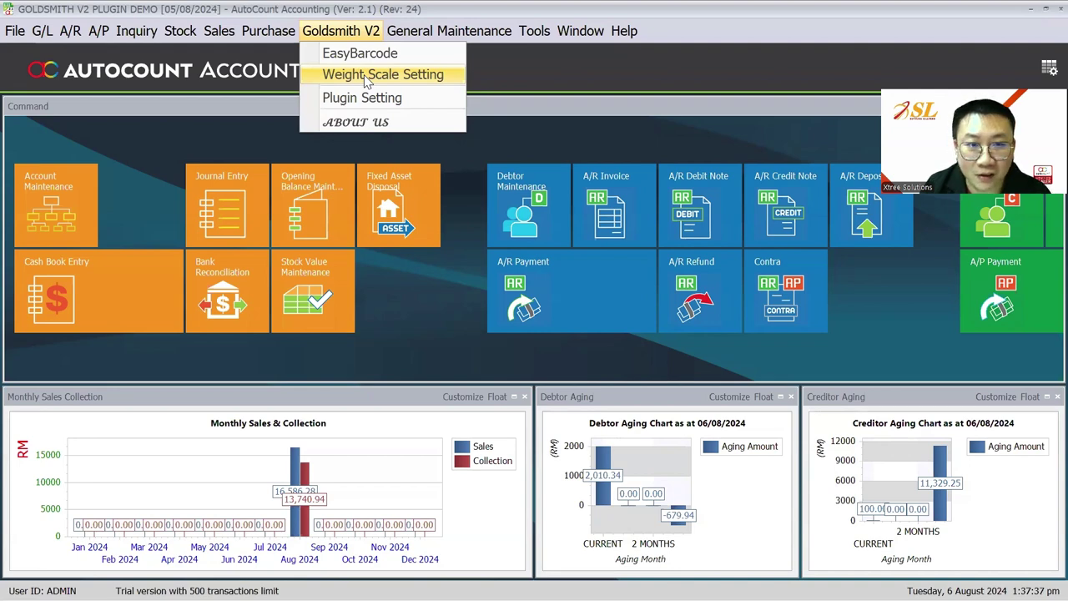
{"action": "left_click", "coordinate": [366, 77]}
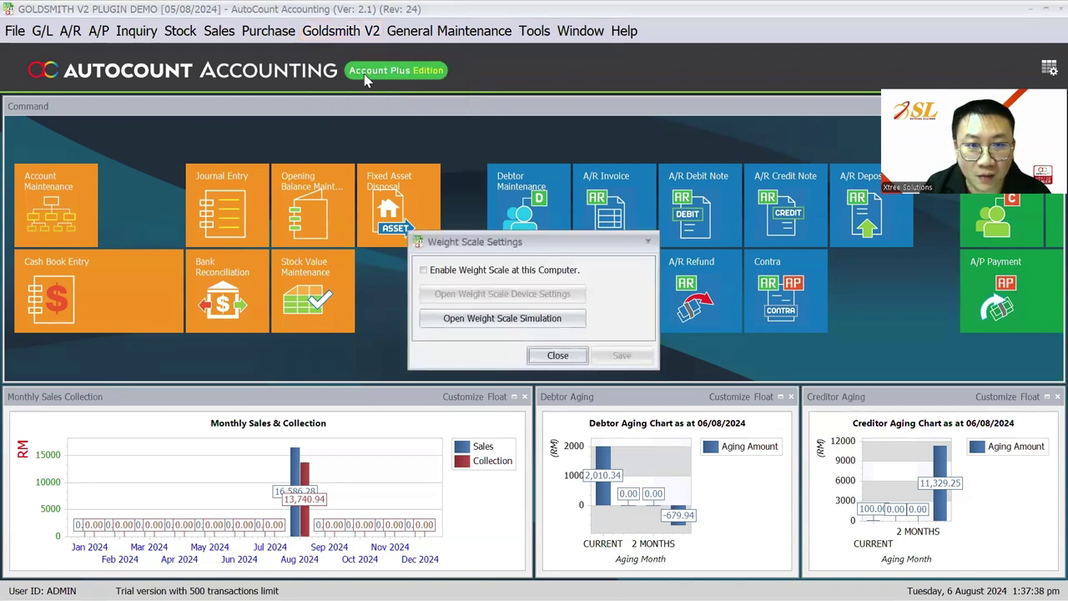
{"action": "left_click", "coordinate": [451, 275]}
{"action": "left_click", "coordinate": [452, 276]}
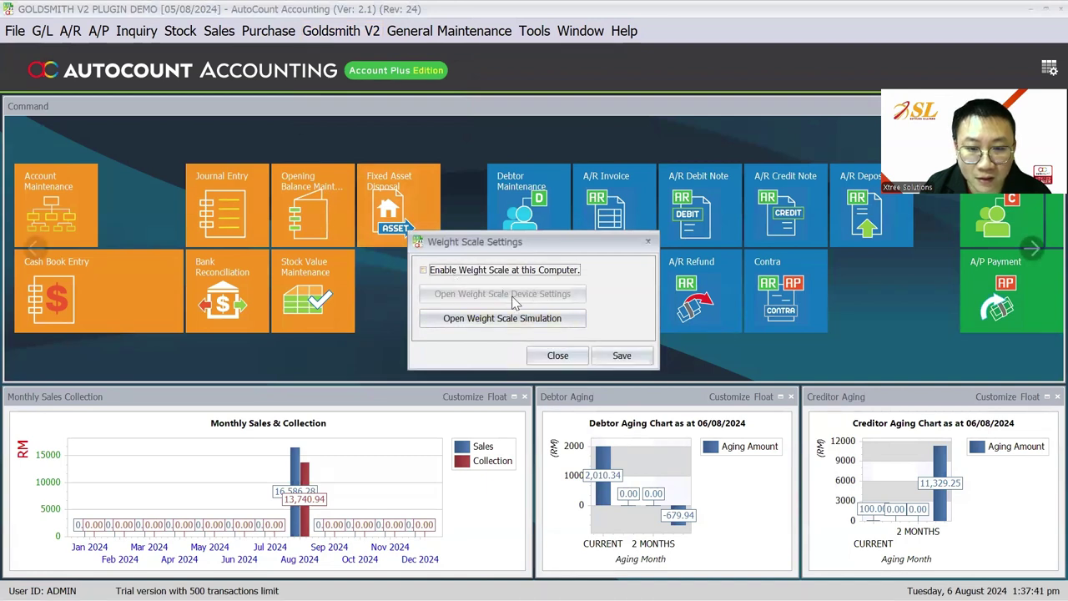
{"action": "left_click", "coordinate": [637, 359]}
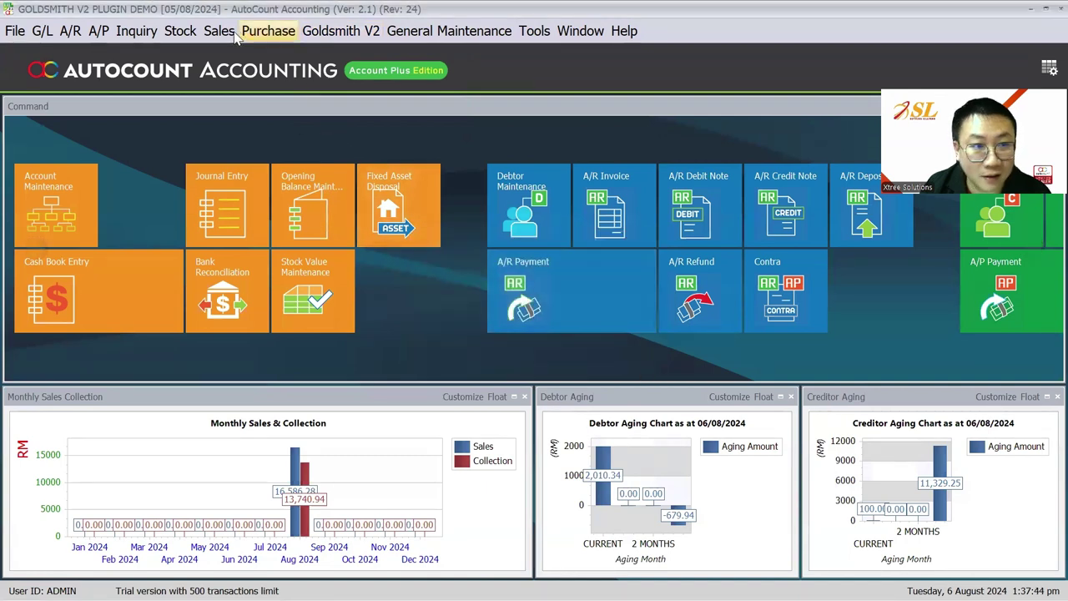
Open the newest purchase invoice for editing, examine its weight scale tools and close it
{"action": "left_click", "coordinate": [268, 31]}
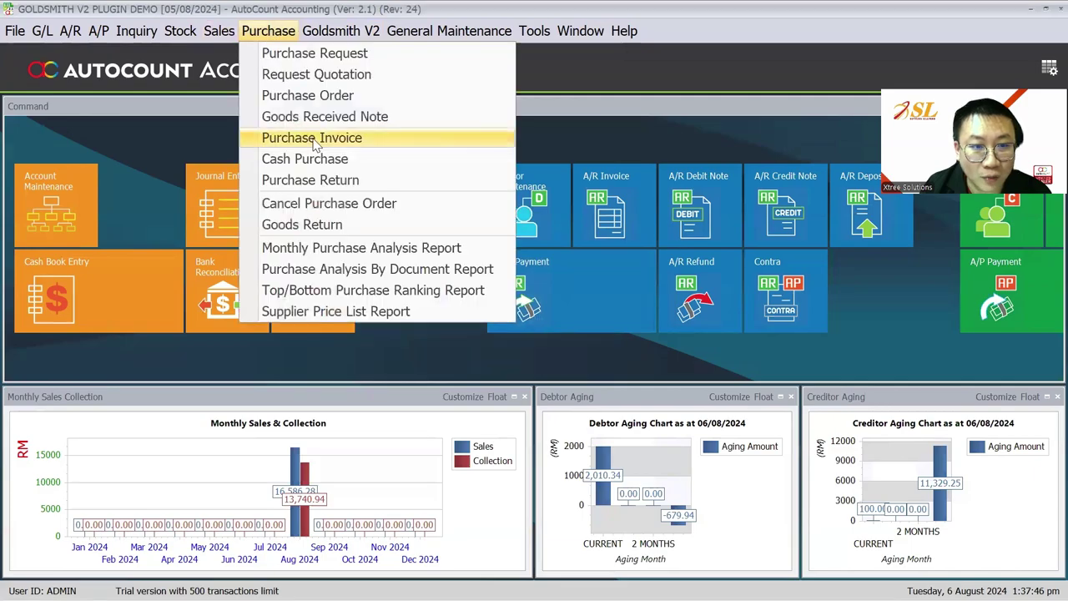
{"action": "left_click", "coordinate": [315, 140]}
{"action": "left_click", "coordinate": [133, 140]}
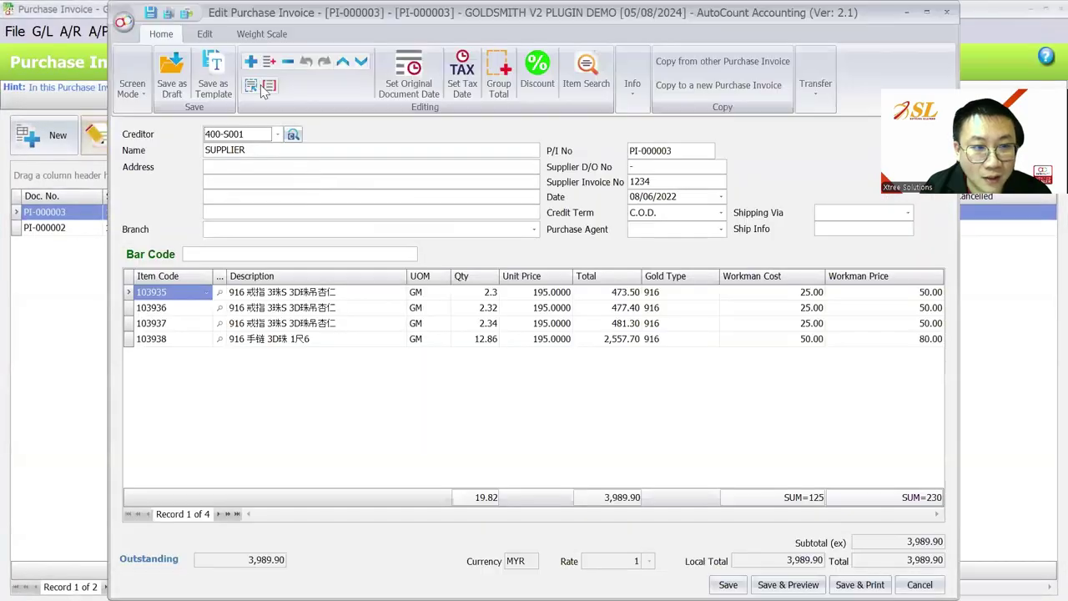
{"action": "left_click", "coordinate": [261, 33]}
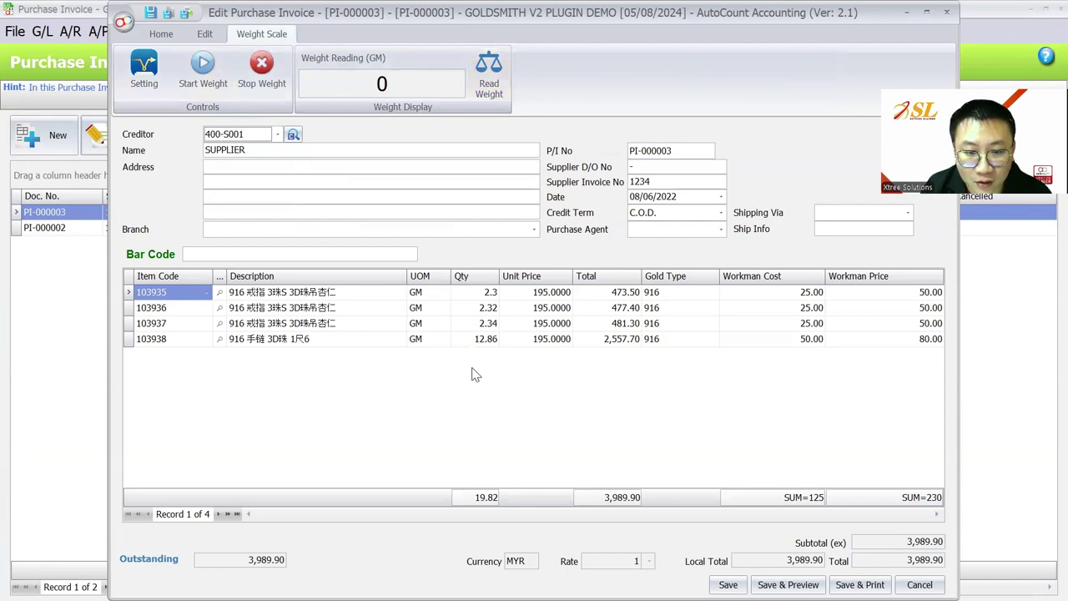
{"action": "left_click", "coordinate": [950, 15]}
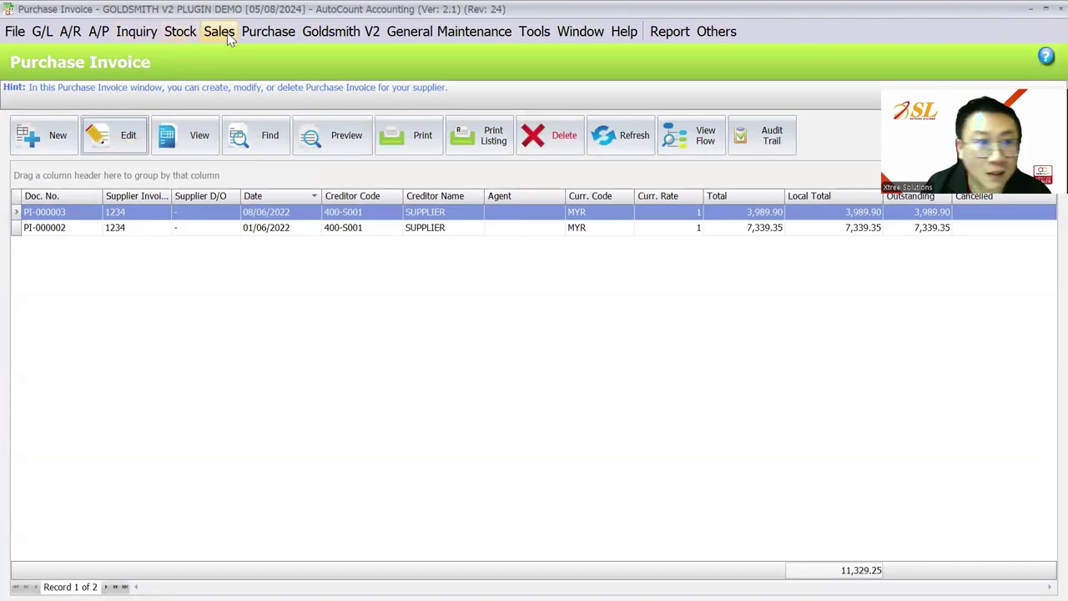
Open the newest cash sale and examine its trade-in details together with the weight scale tools
{"action": "left_click", "coordinate": [219, 32]}
{"action": "left_click", "coordinate": [254, 139]}
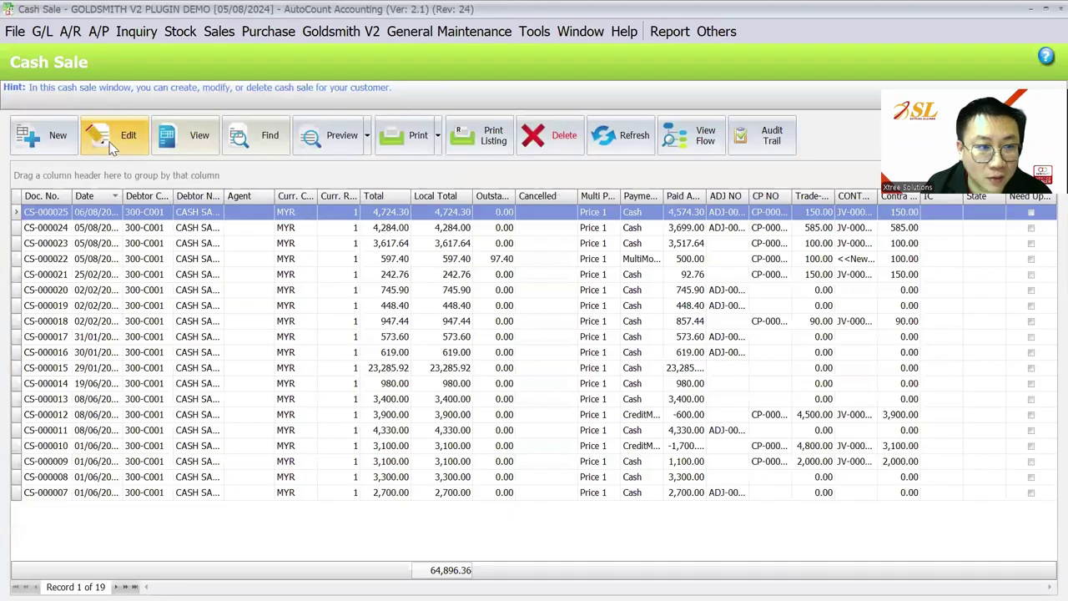
{"action": "left_click", "coordinate": [132, 141]}
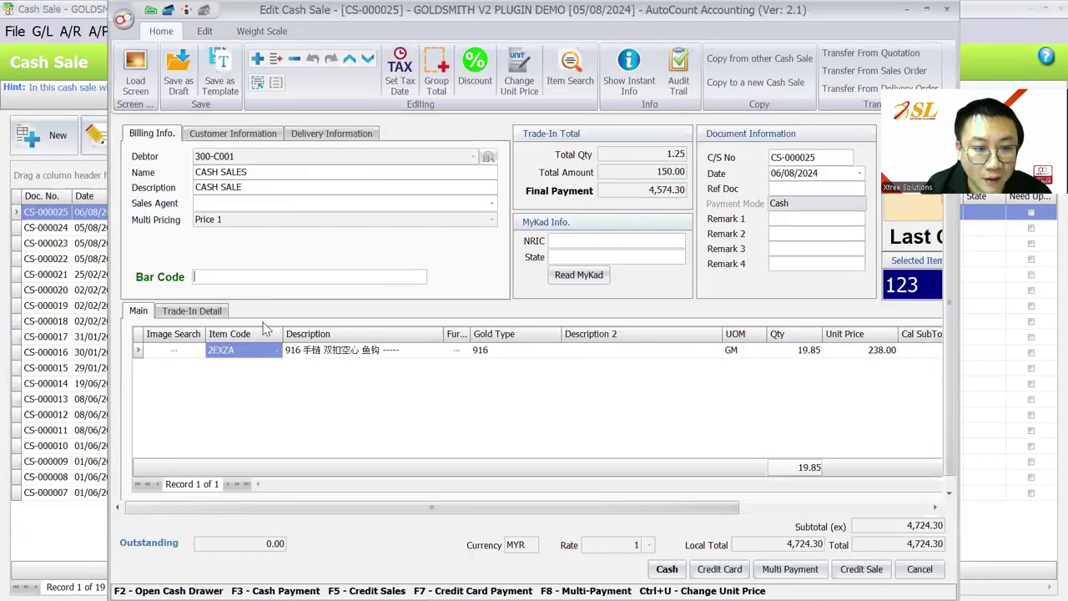
{"action": "left_click", "coordinate": [201, 312]}
{"action": "left_click", "coordinate": [265, 32]}
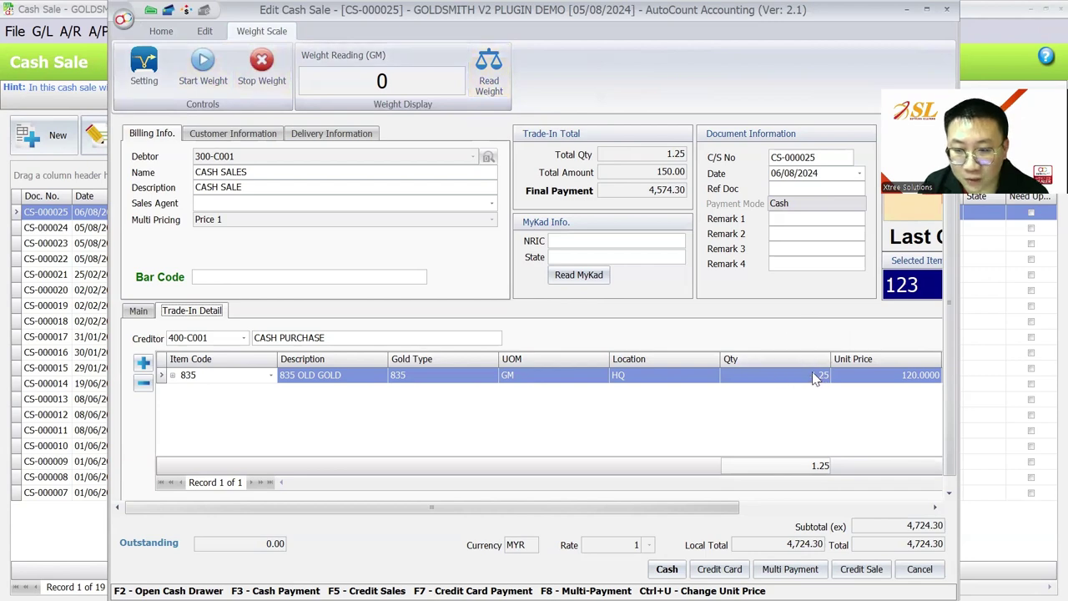
Check the image field of the old gold trade-in line and close the cash sale without saving
{"action": "left_click_drag", "start_coordinate": [713, 511], "coordinate": [929, 524]}
{"action": "left_click", "coordinate": [891, 378]}
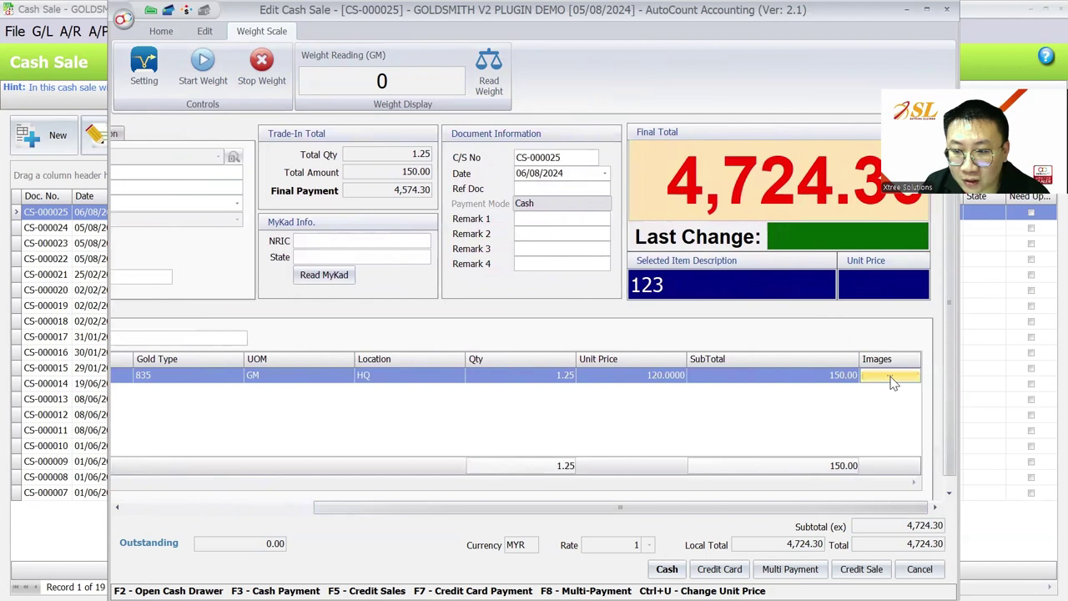
{"action": "left_click_drag", "start_coordinate": [703, 513], "coordinate": [874, 519]}
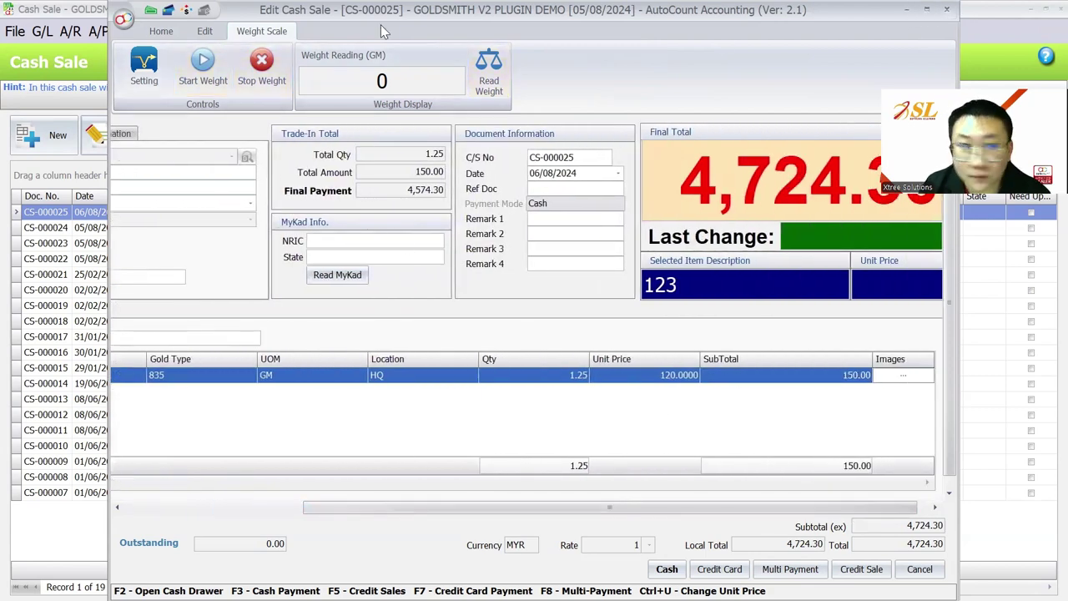
{"action": "left_click", "coordinate": [161, 31]}
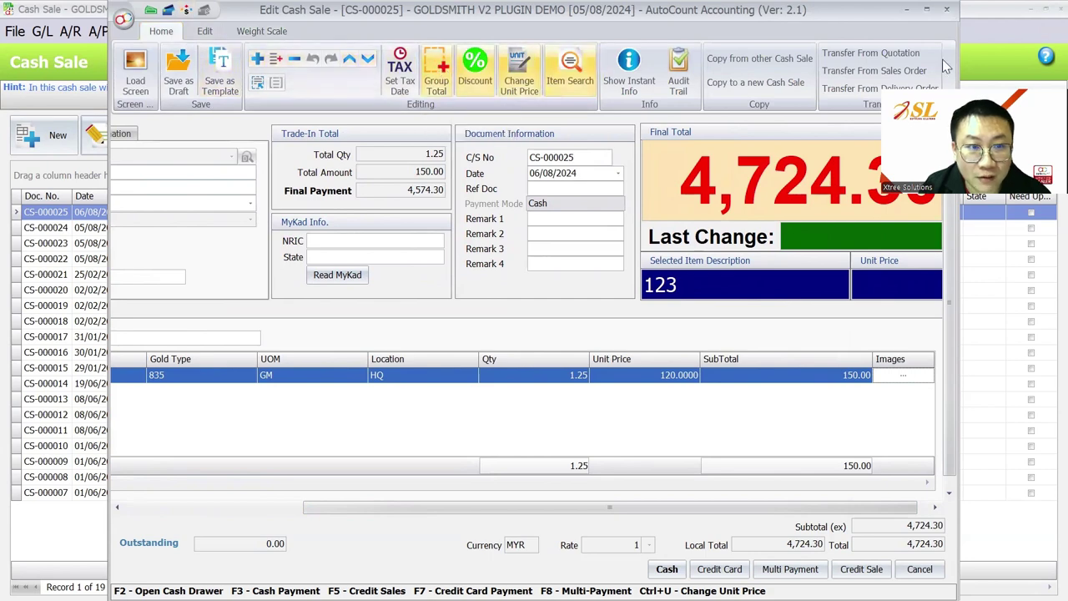
{"action": "left_click", "coordinate": [946, 9]}
{"action": "left_click", "coordinate": [533, 328]}
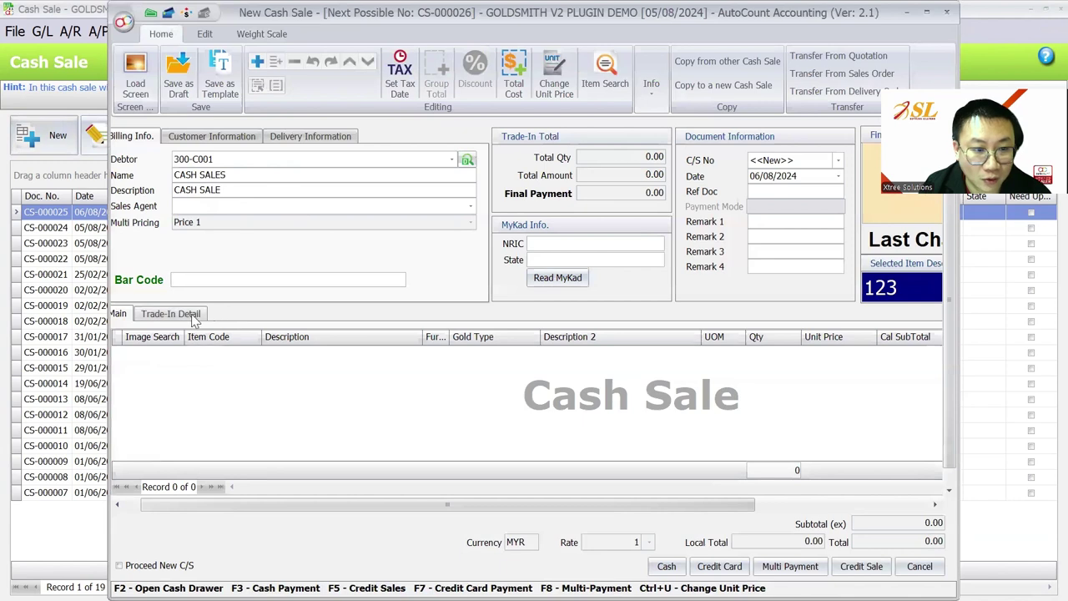
In a new cash sale, set the trade-in creditor to CASH PURCHASE and add an 835 OLD GOLD trade-in line
{"action": "left_click", "coordinate": [171, 313]}
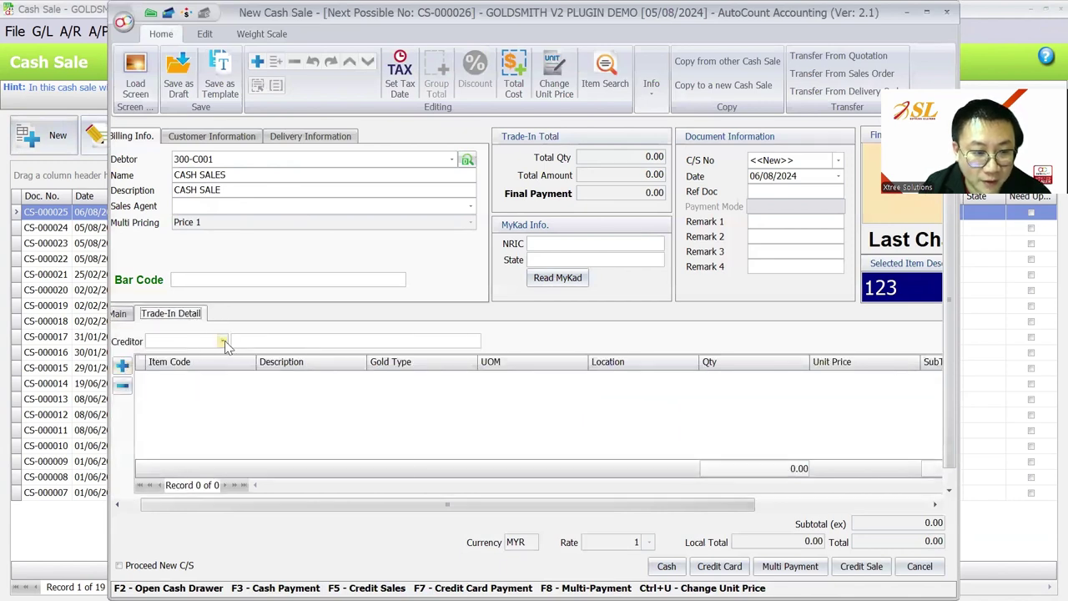
{"action": "left_click", "coordinate": [224, 341]}
{"action": "left_click", "coordinate": [209, 371]}
{"action": "left_click", "coordinate": [124, 366]}
{"action": "left_click", "coordinate": [251, 378]}
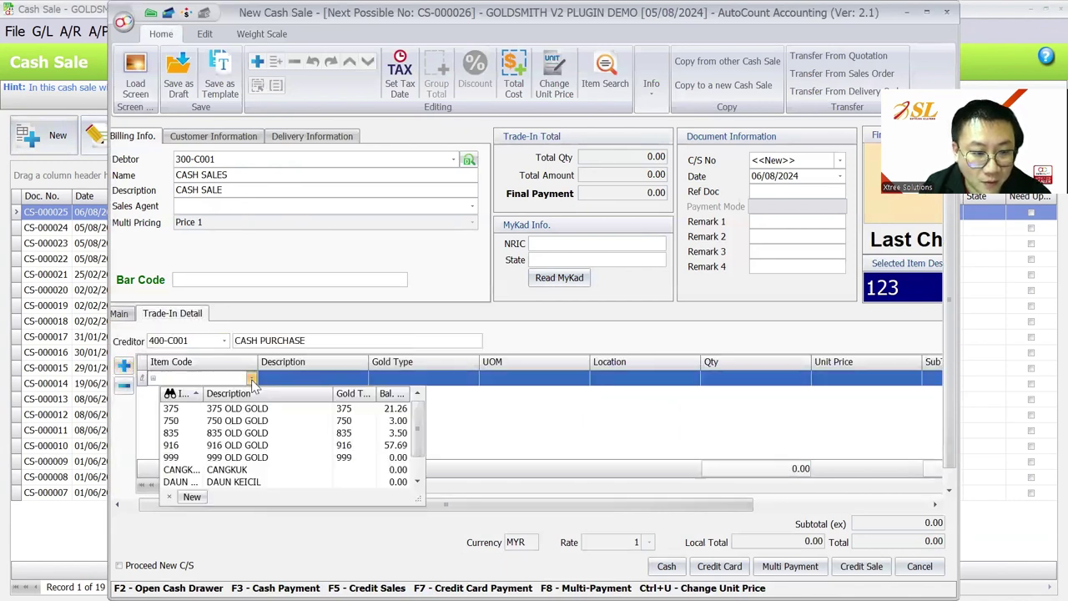
{"action": "left_click", "coordinate": [241, 434]}
Examine the trade-in line's webcam image capture window and the weight scale tools, and discard the new cash sale
{"action": "left_click_drag", "start_coordinate": [689, 507], "coordinate": [858, 508]}
{"action": "left_click", "coordinate": [892, 379]}
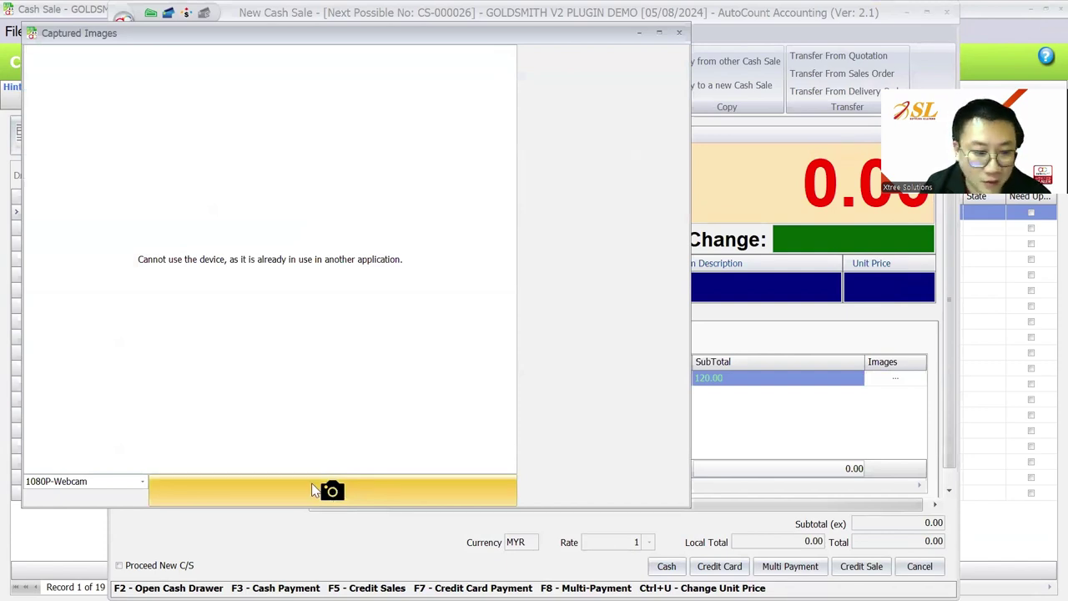
{"action": "left_click", "coordinate": [678, 37]}
{"action": "left_click", "coordinate": [259, 34]}
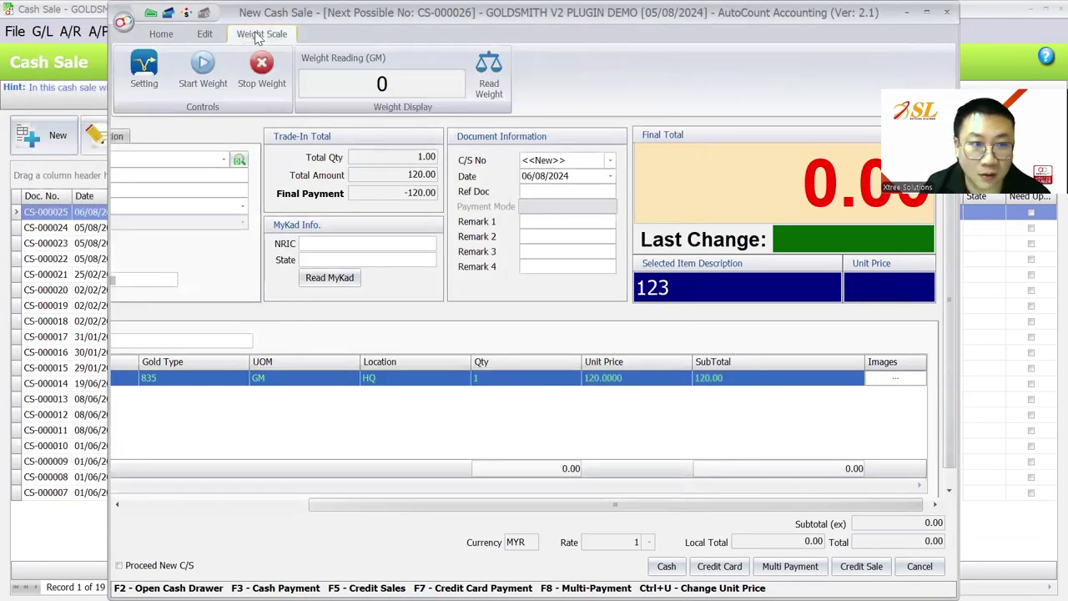
{"action": "left_click", "coordinate": [163, 31]}
{"action": "key", "text": "Escape"}
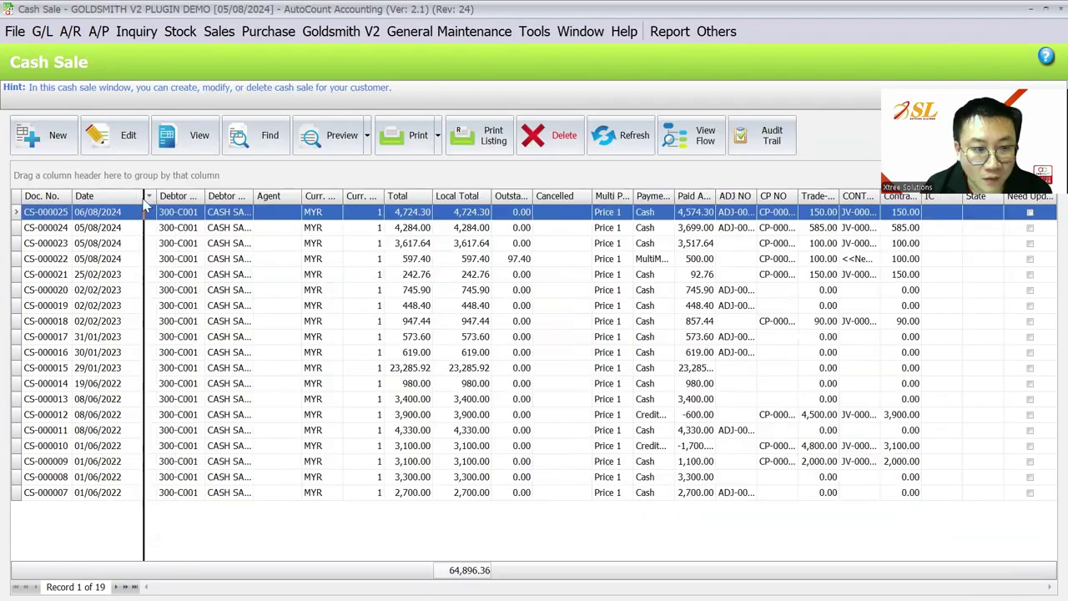
Widen the Date column in the cash sale list to show full dates
{"action": "left_click_drag", "start_coordinate": [144, 207], "coordinate": [146, 214]}
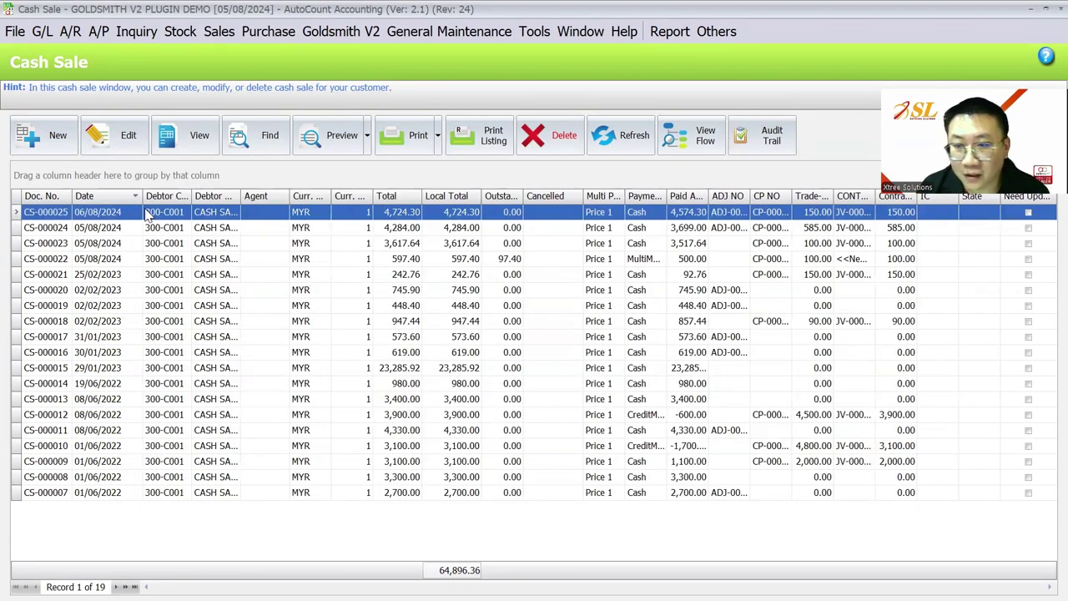